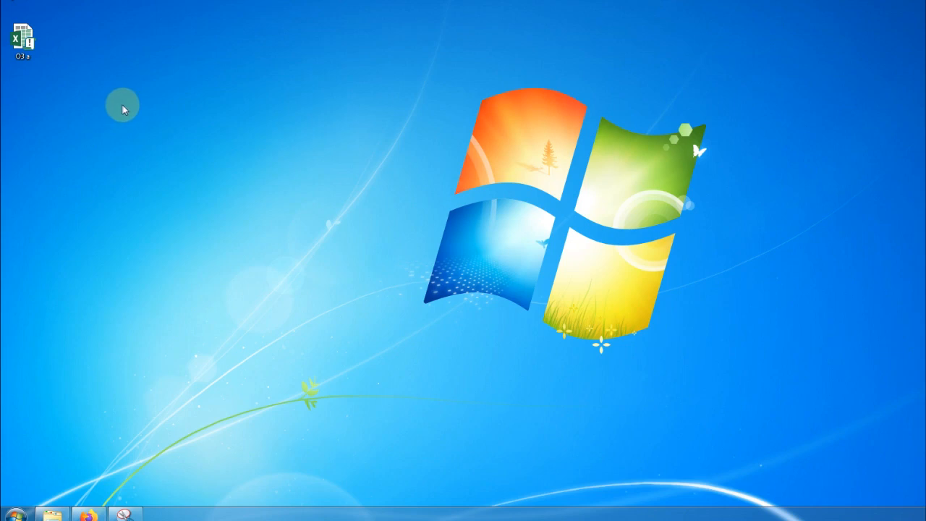
- Open the O3 a workbook from the desktop to show the 'Silahkan Aktifkan Macro Security' sheet
click(22, 40)
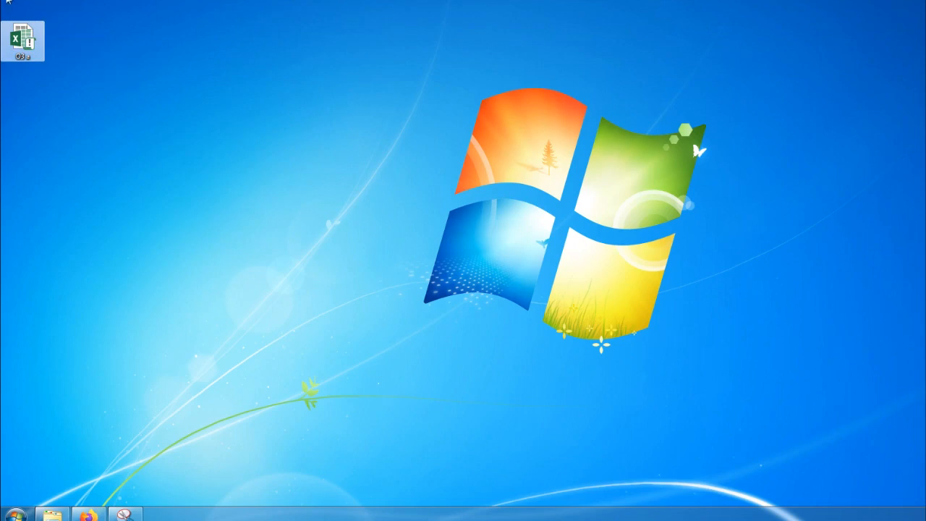
click(7, 37)
double_click(7, 38)
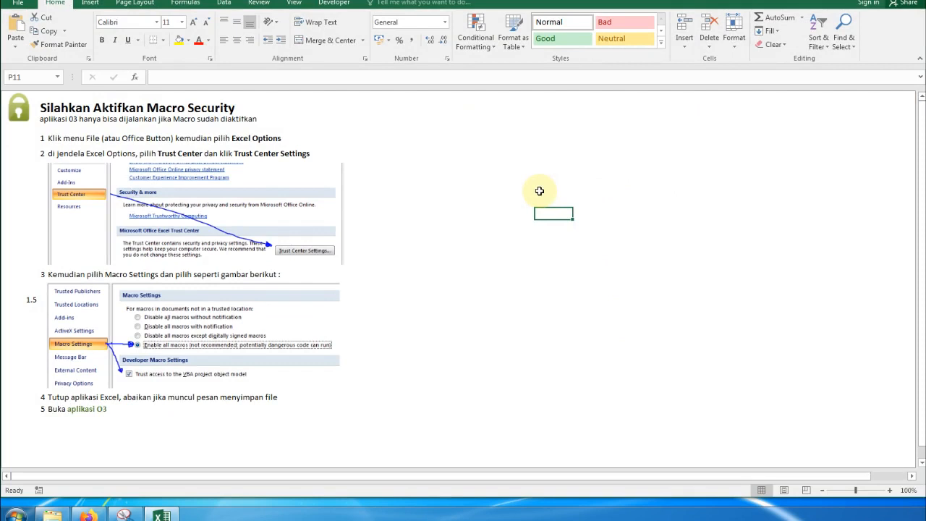
click(187, 105)
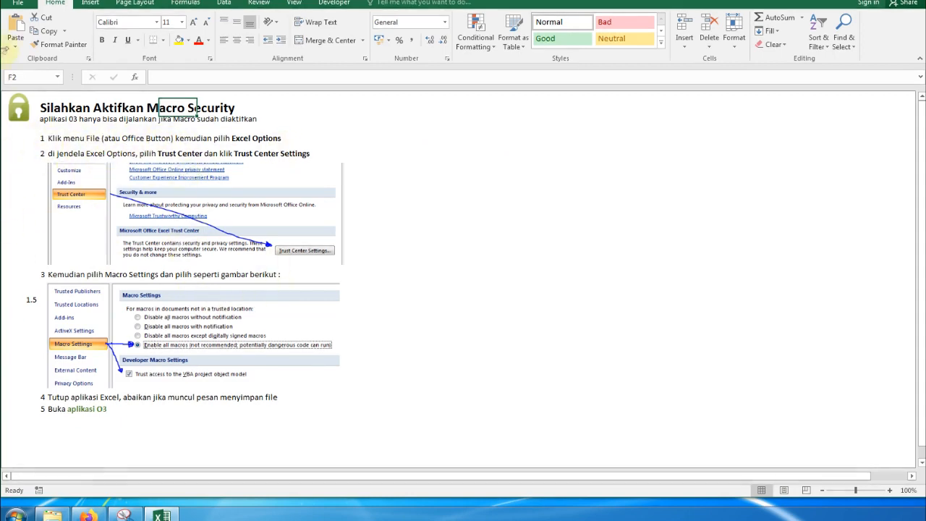
- In Excel Options' Trust Center, enable all macros and trust VBA project object model access
click(26, 7)
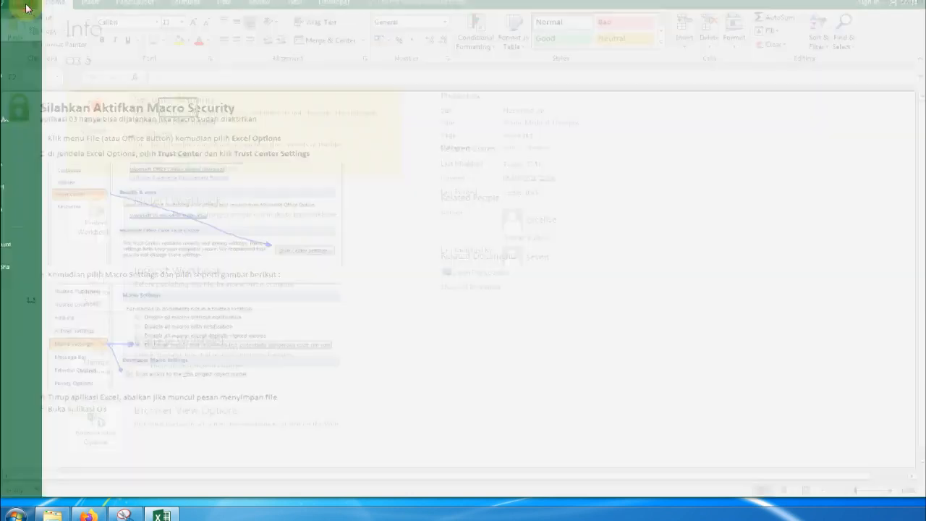
click(29, 266)
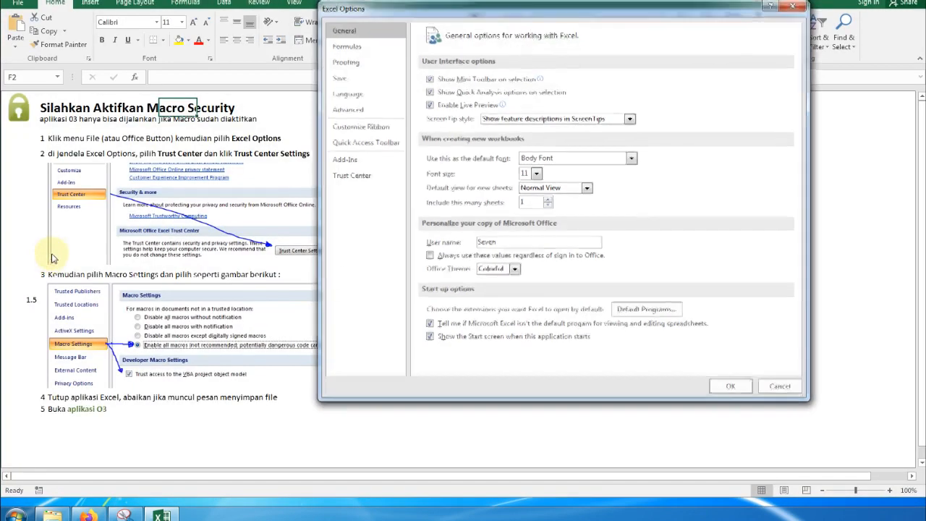
drag(437, 17, 381, 95)
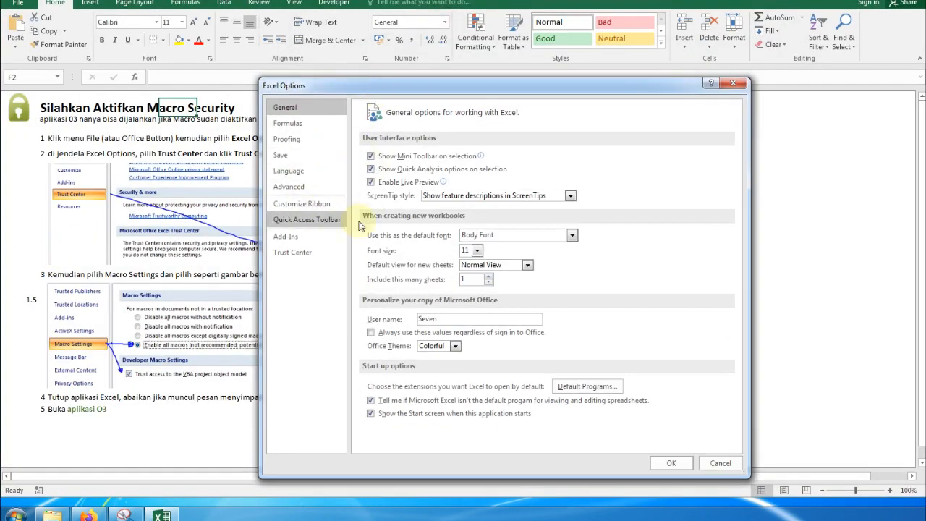
click(322, 255)
click(705, 222)
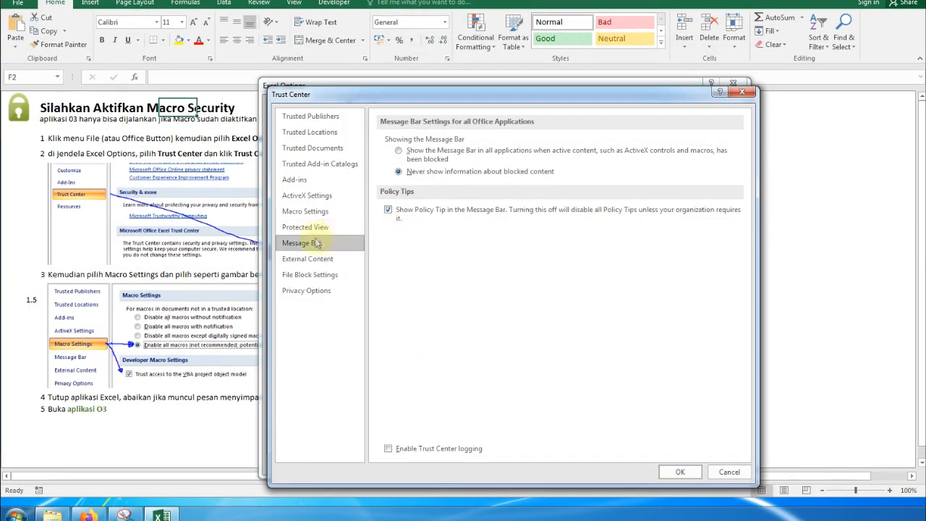
click(342, 217)
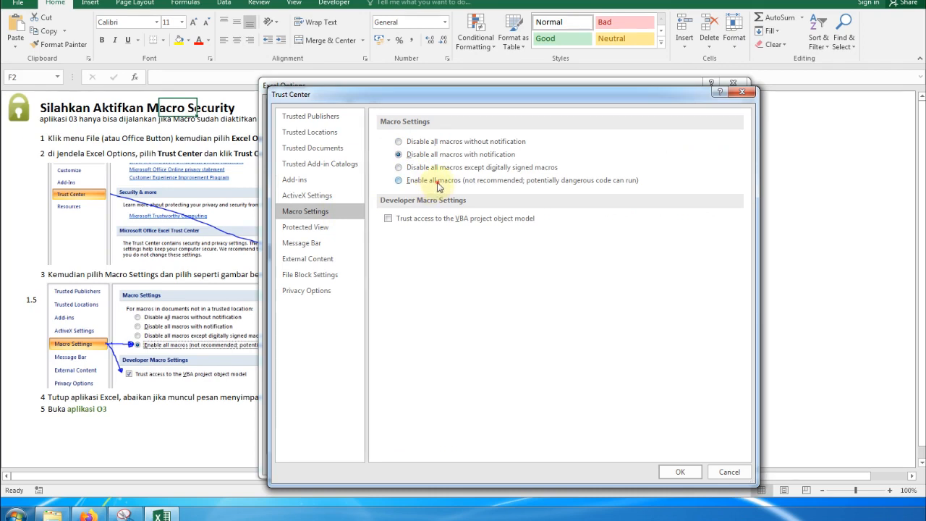
click(405, 221)
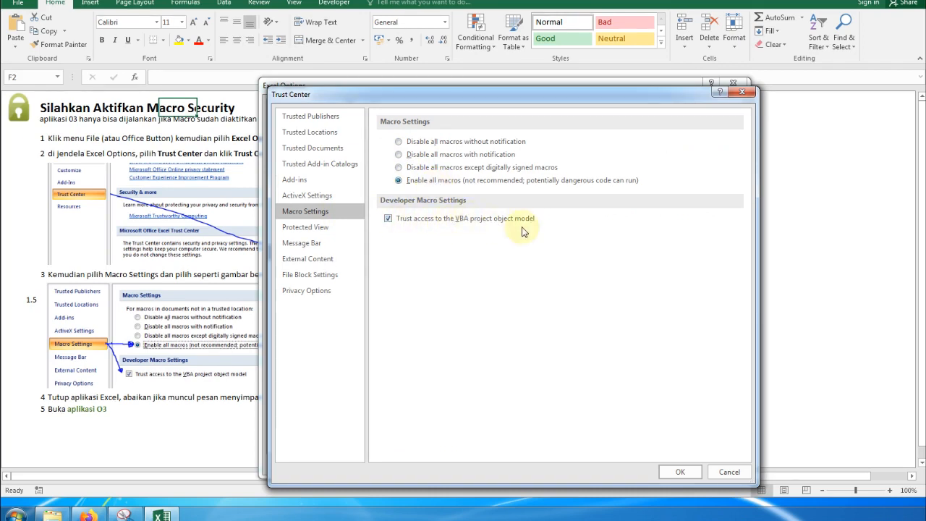
click(680, 471)
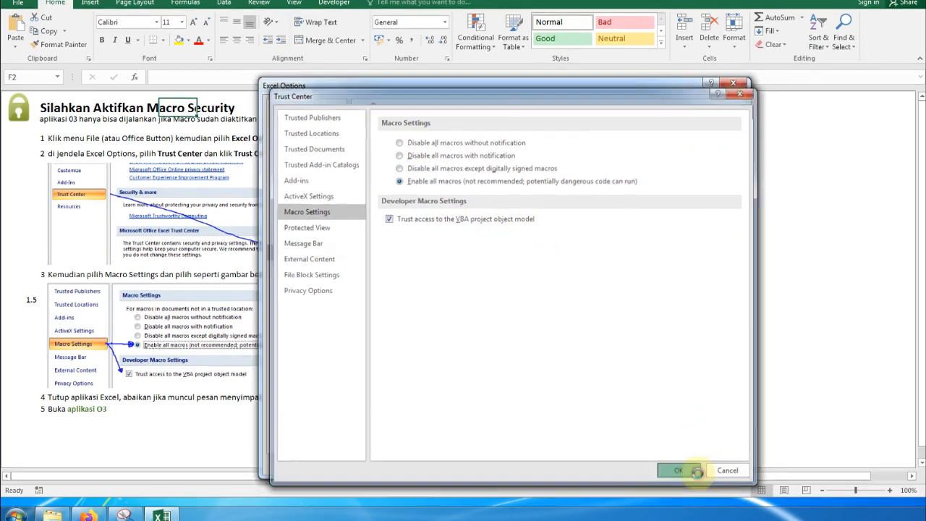
click(679, 466)
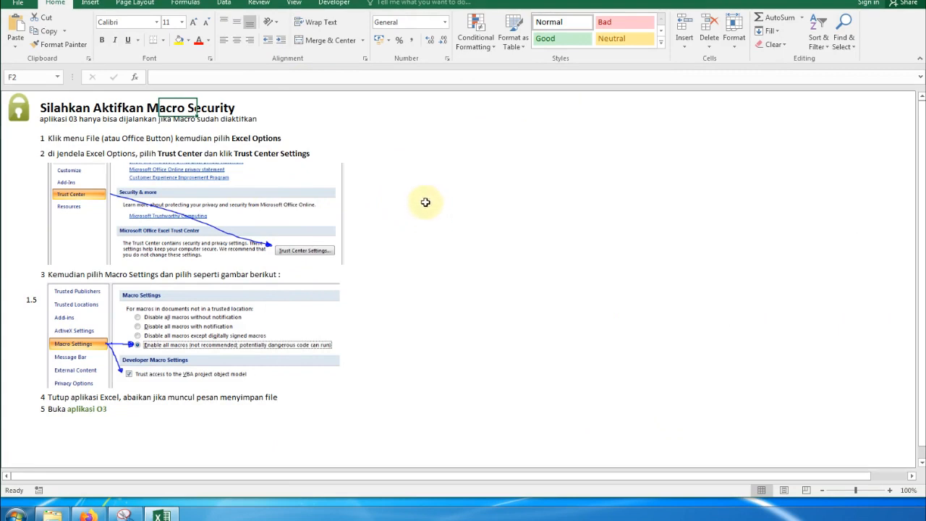
- Exit Excel saving O3 a.xlsm, then reopen the O3 a workbook from the desktop
key(alt+F4)
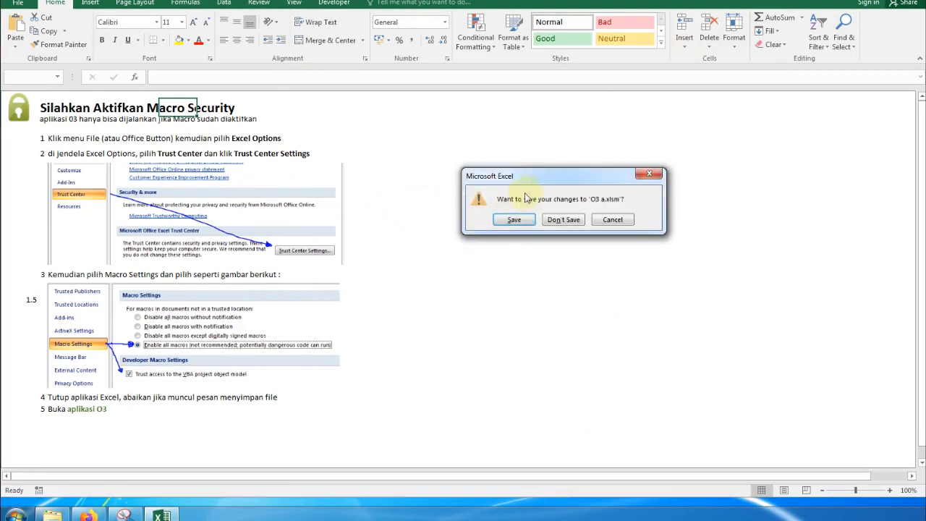
drag(536, 183, 449, 192)
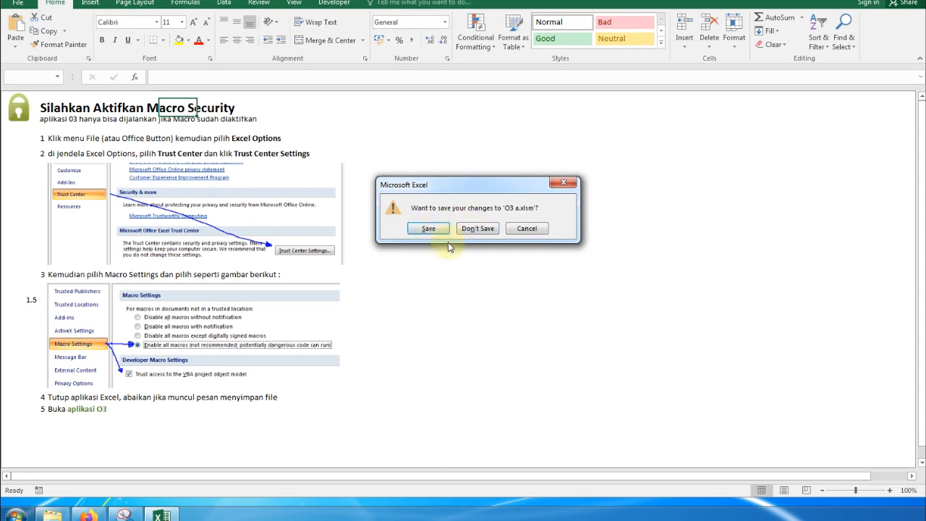
click(431, 230)
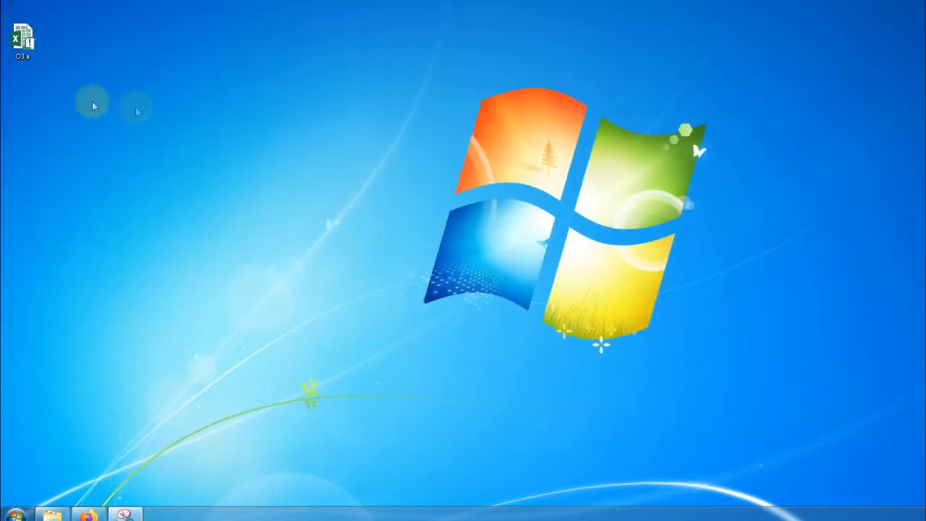
click(23, 40)
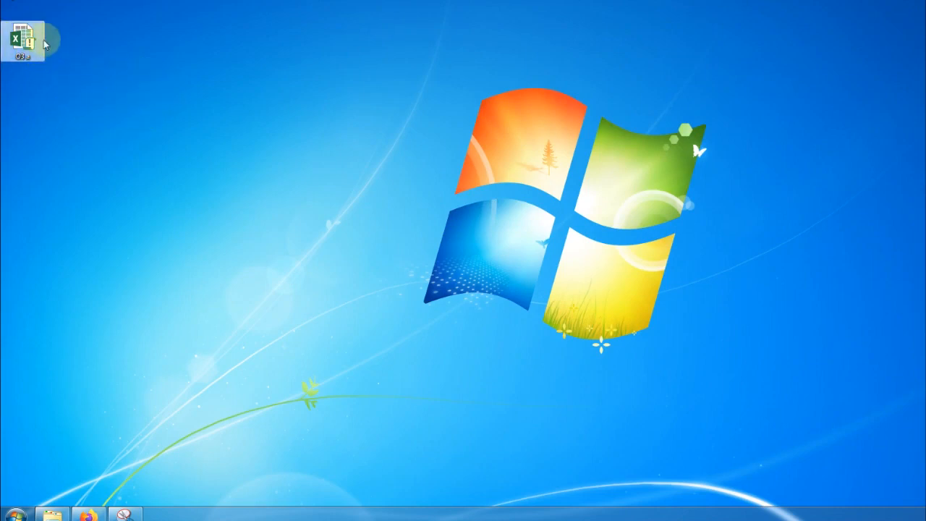
double_click(27, 40)
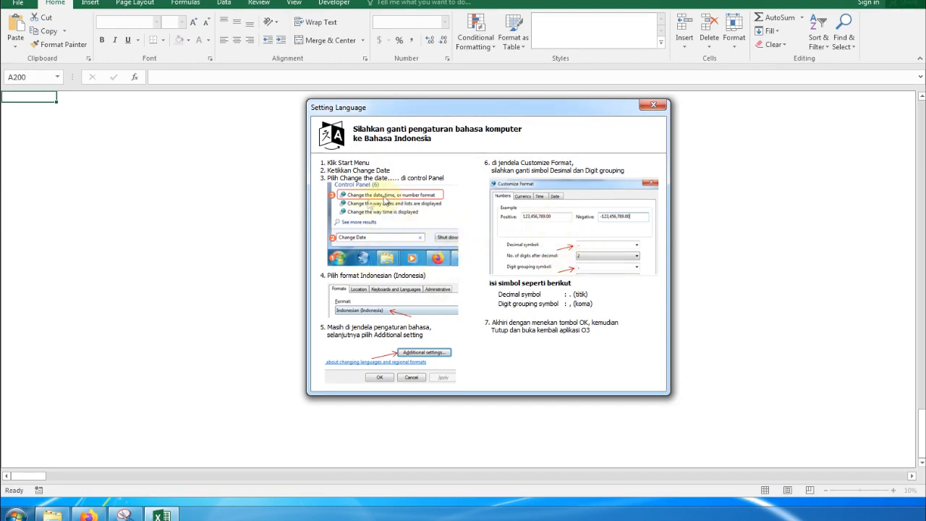
- Close the Setting Language notice to exit Excel and bring up the Start menu
drag(438, 108, 310, 97)
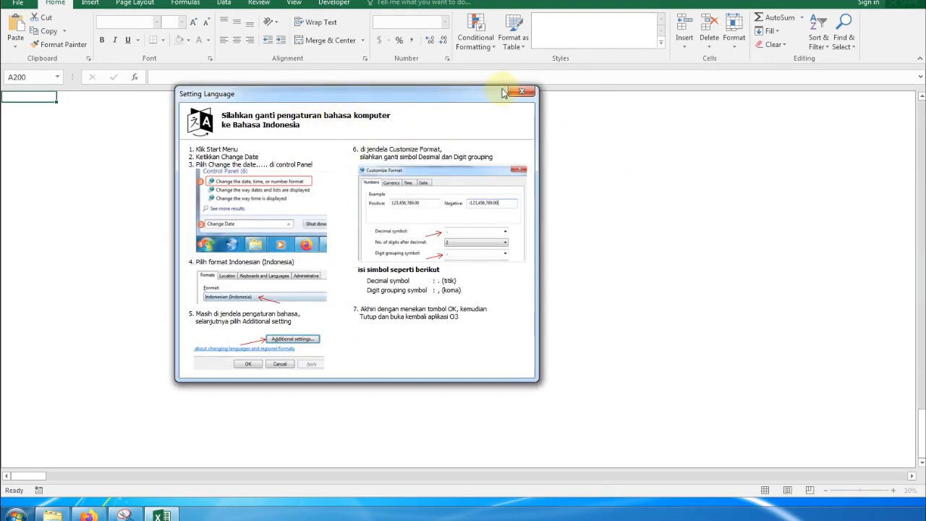
click(525, 94)
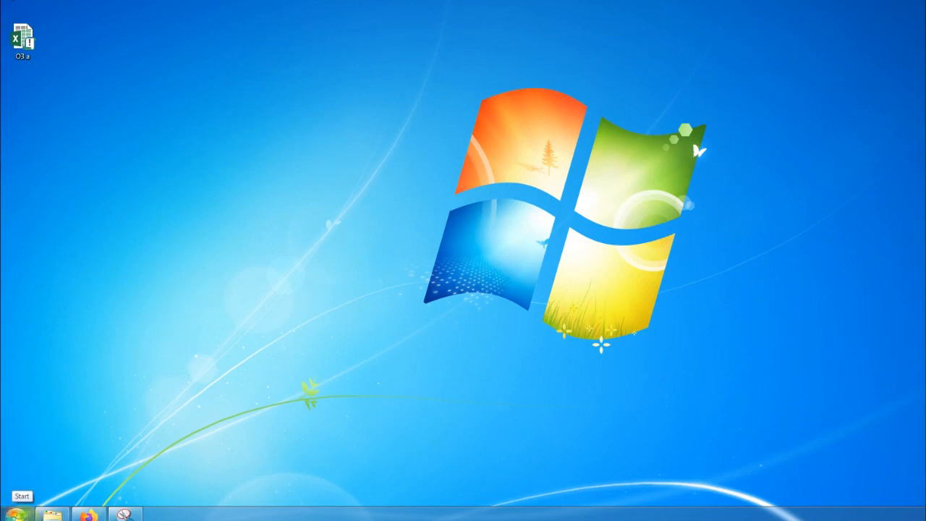
click(16, 513)
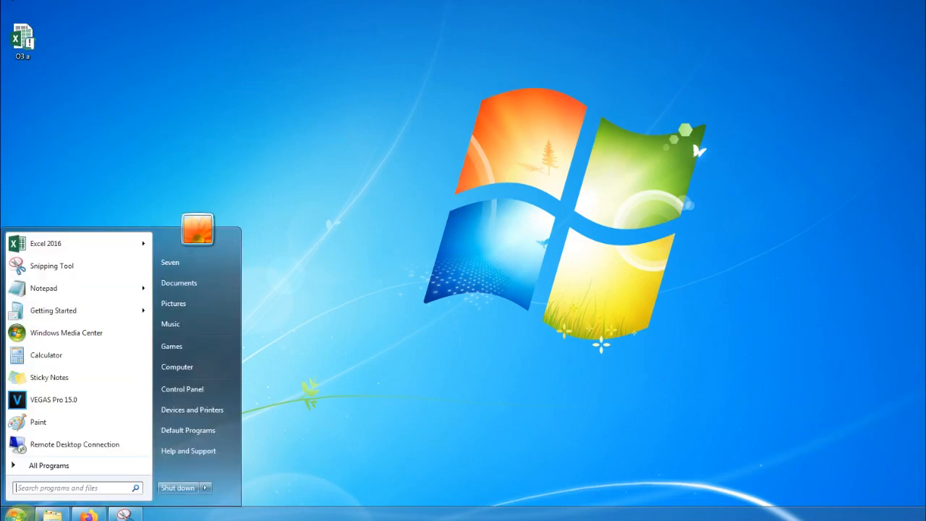
- Search 'time' and go through Date and Time settings to the English (Australia) Region formats
text(time)
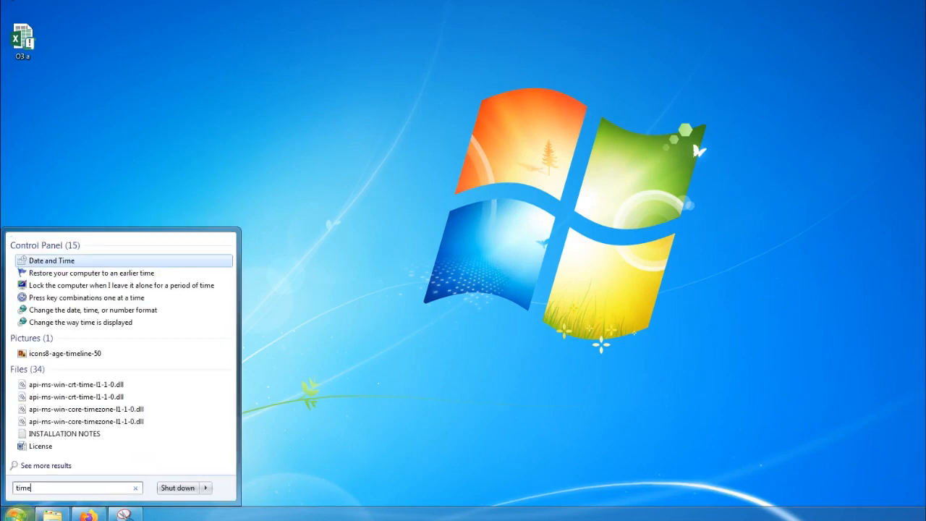
click(61, 261)
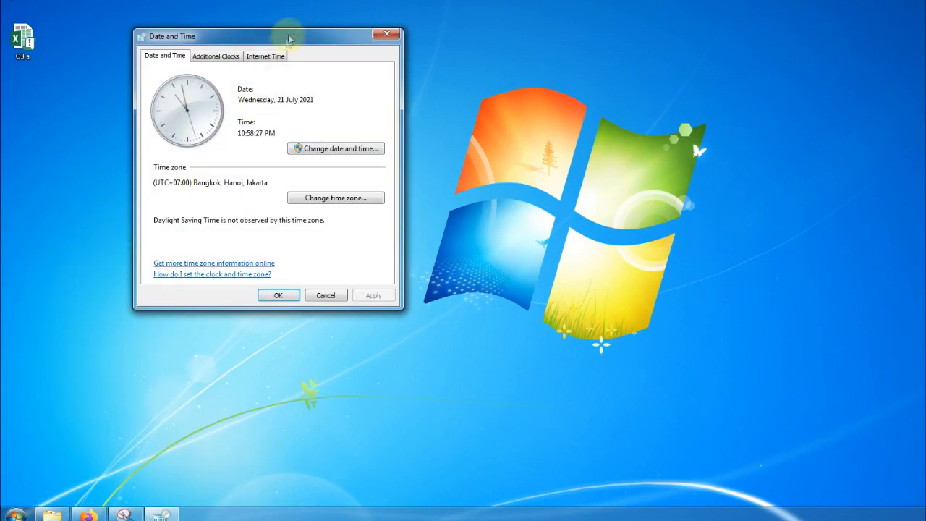
drag(304, 29, 367, 180)
click(432, 303)
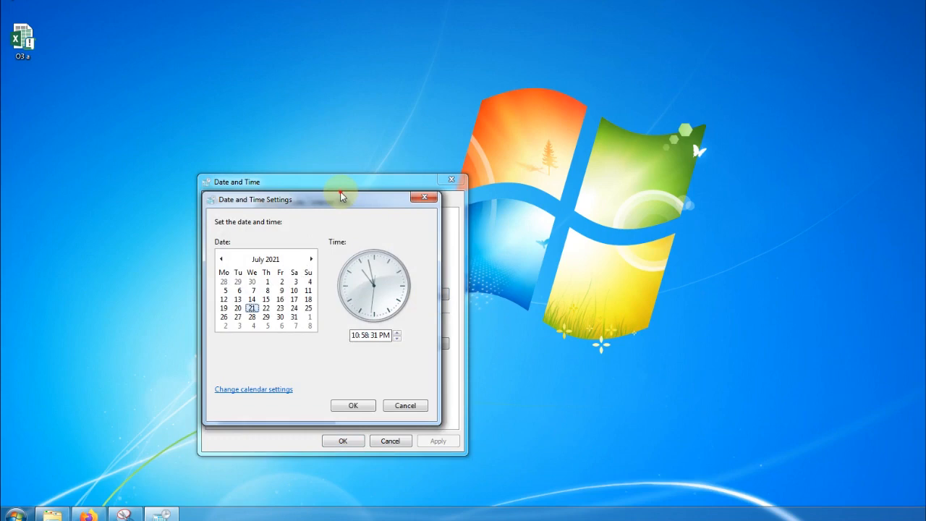
drag(342, 196, 217, 122)
click(130, 316)
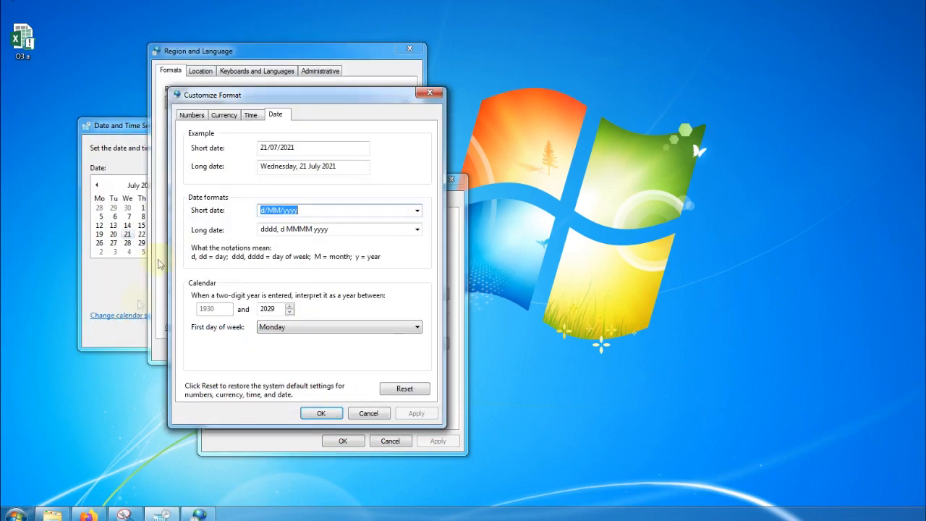
click(430, 92)
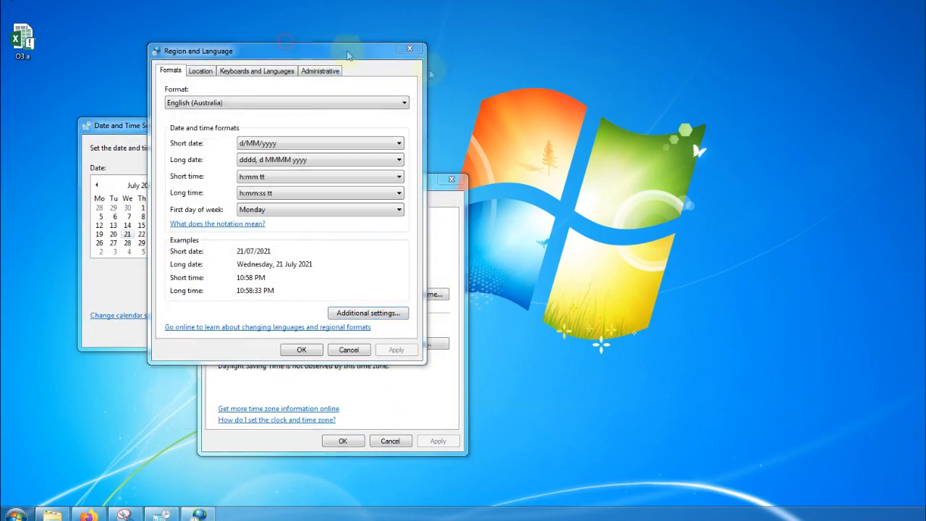
drag(329, 52, 390, 108)
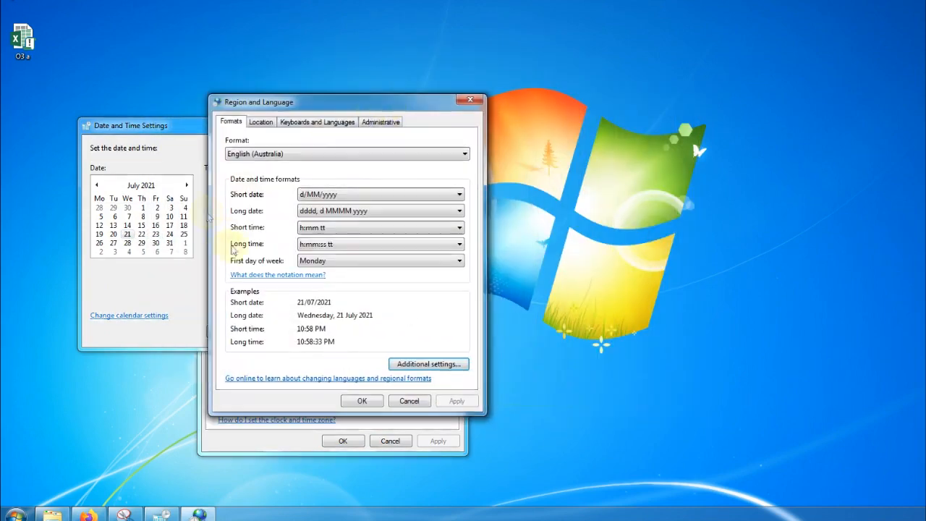
- Change the regional format to Indonesian (Indonesia) and apply it
click(293, 157)
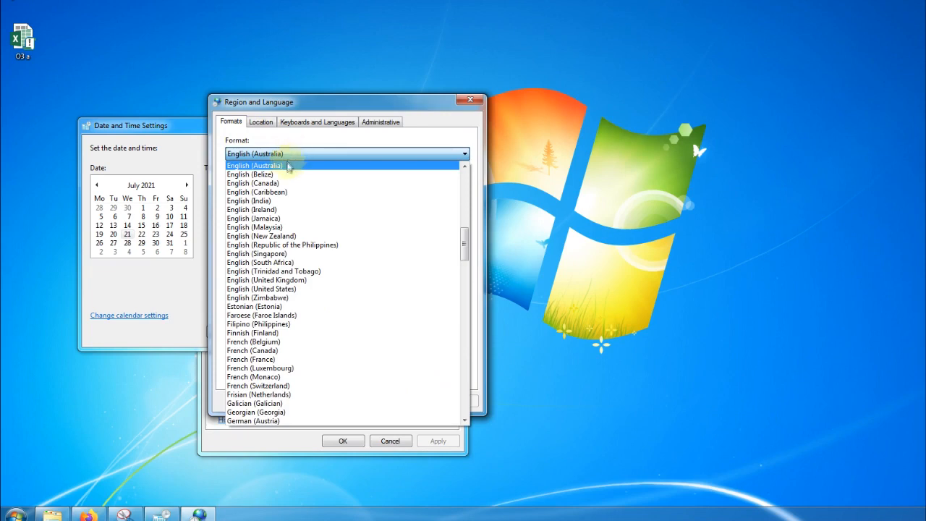
drag(467, 236, 465, 258)
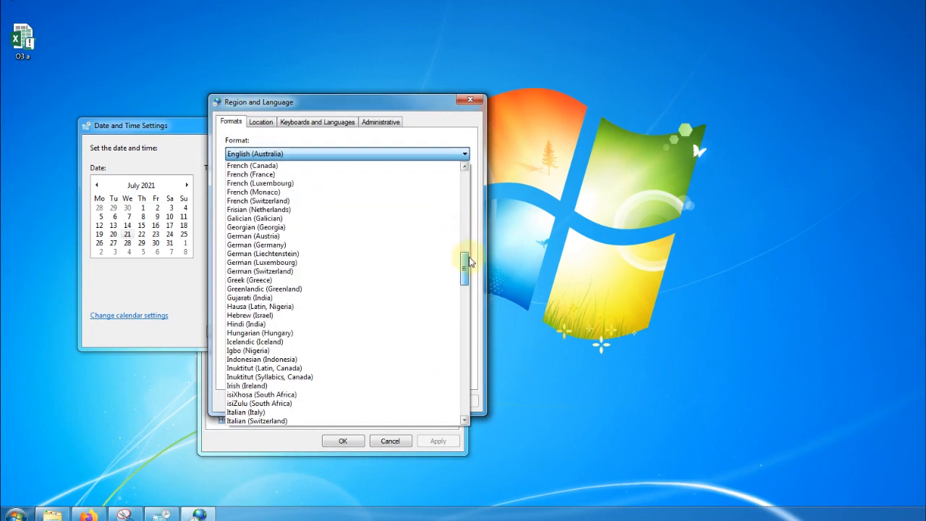
click(316, 360)
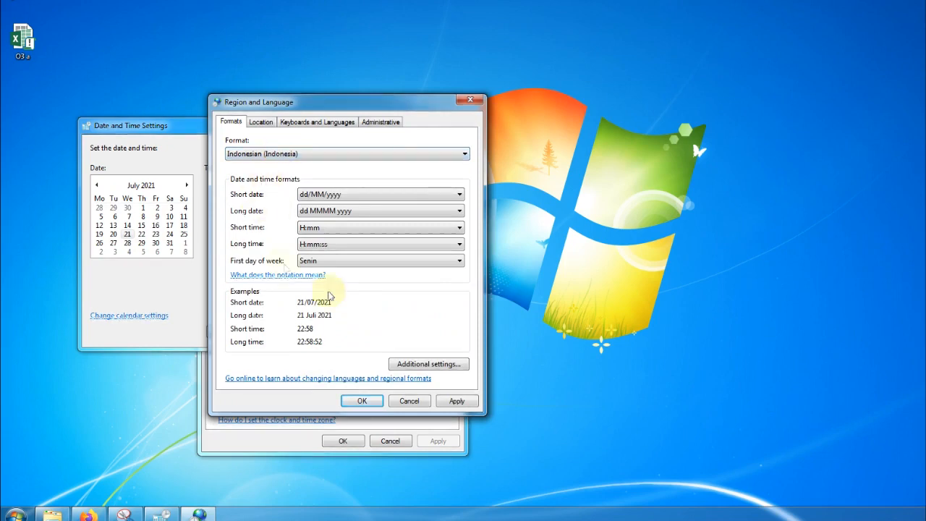
click(471, 405)
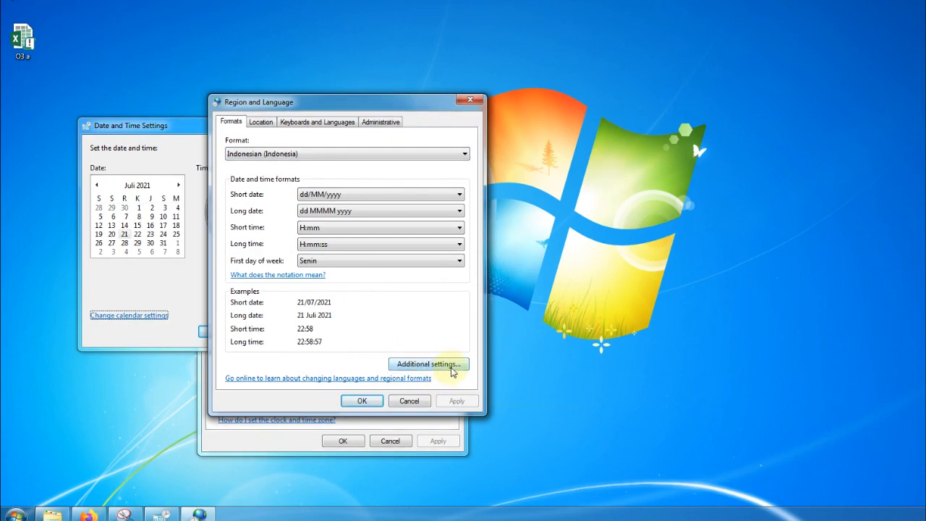
- Customize numbers with '.' as decimal symbol and ',' as digit grouping symbol, and apply
click(429, 364)
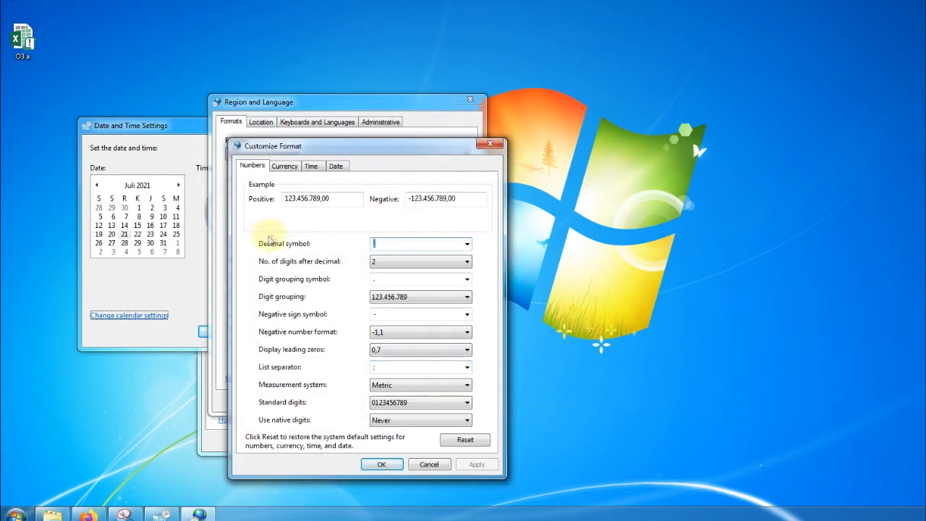
click(400, 244)
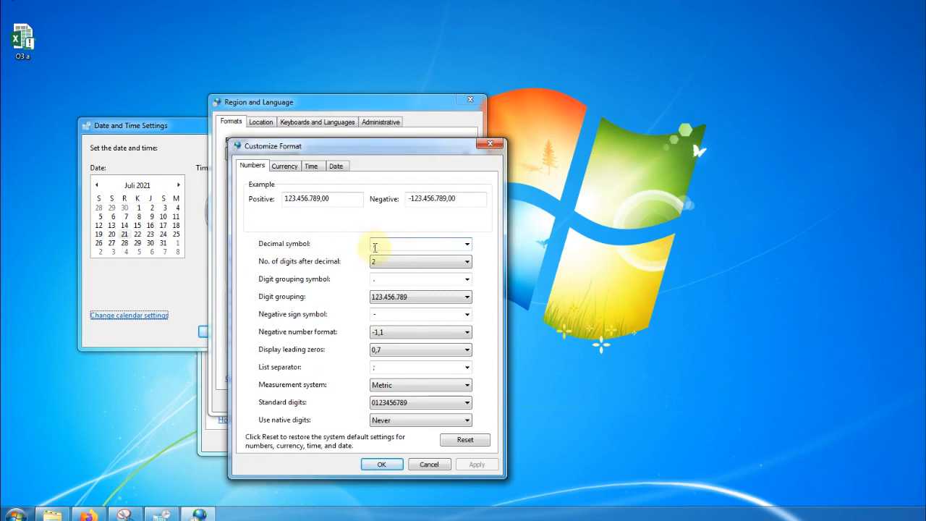
click(467, 244)
click(385, 265)
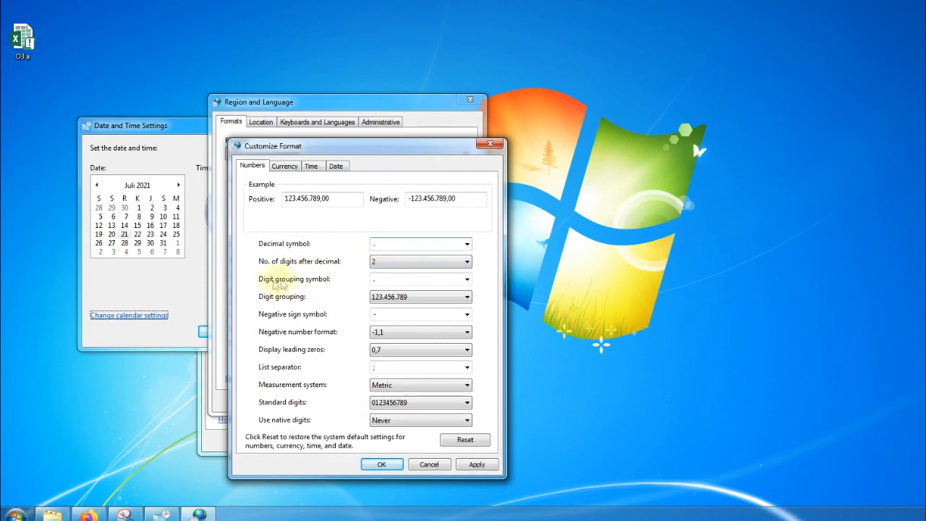
click(467, 279)
click(389, 300)
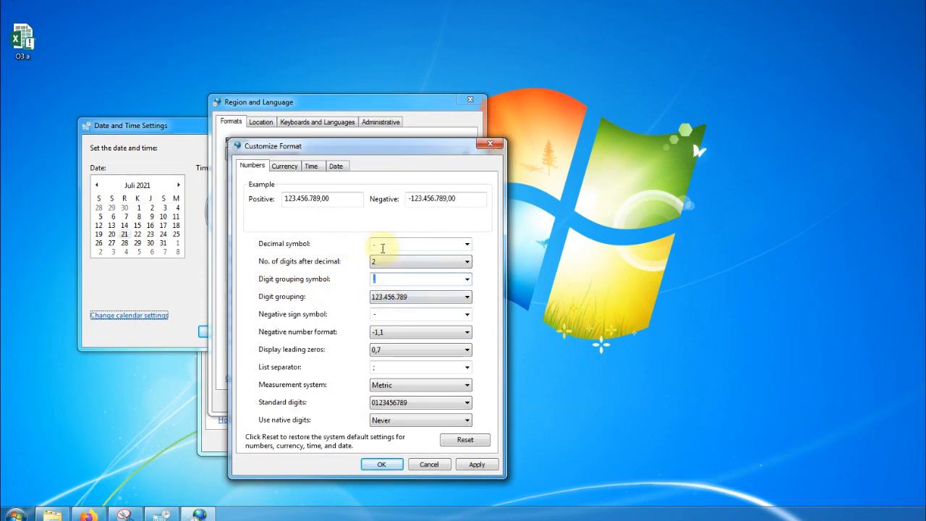
text(.)
click(393, 279)
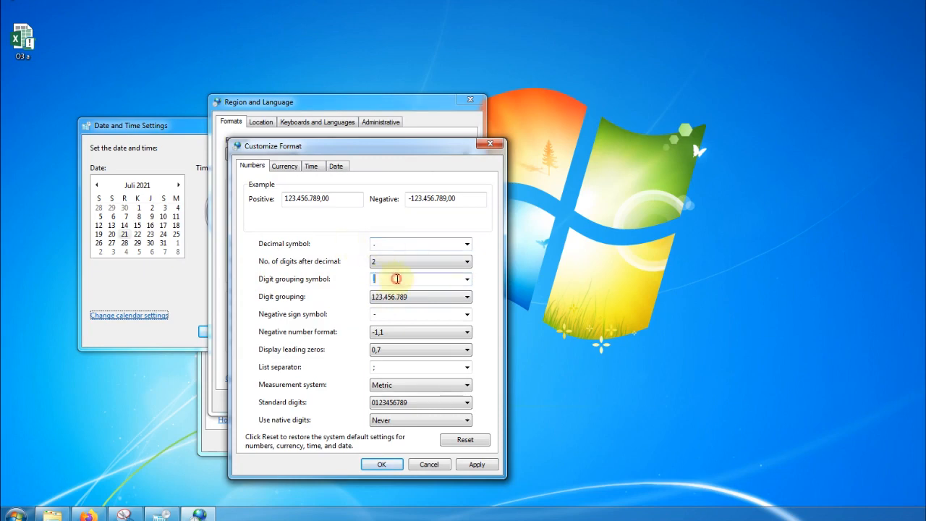
click(479, 464)
click(381, 463)
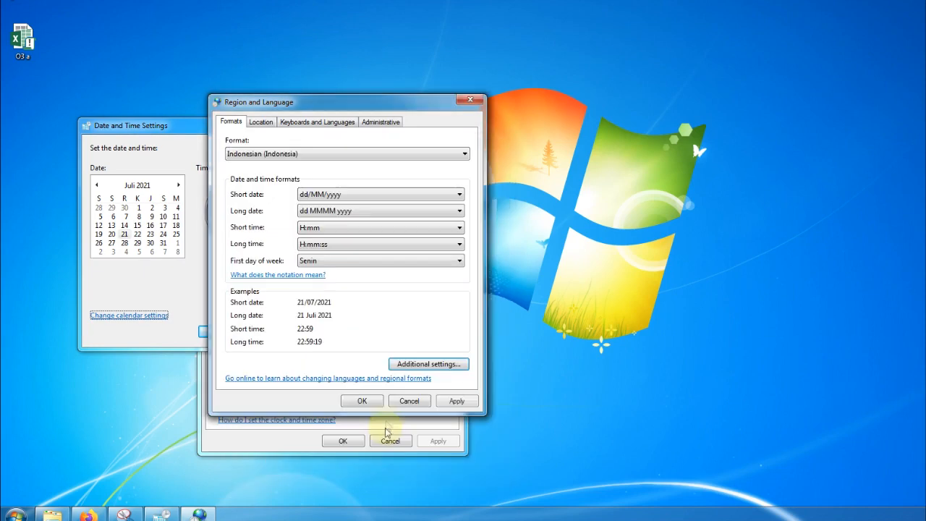
- Close the Region and Language and Date and Time windows, then open the O3 workbook
click(363, 403)
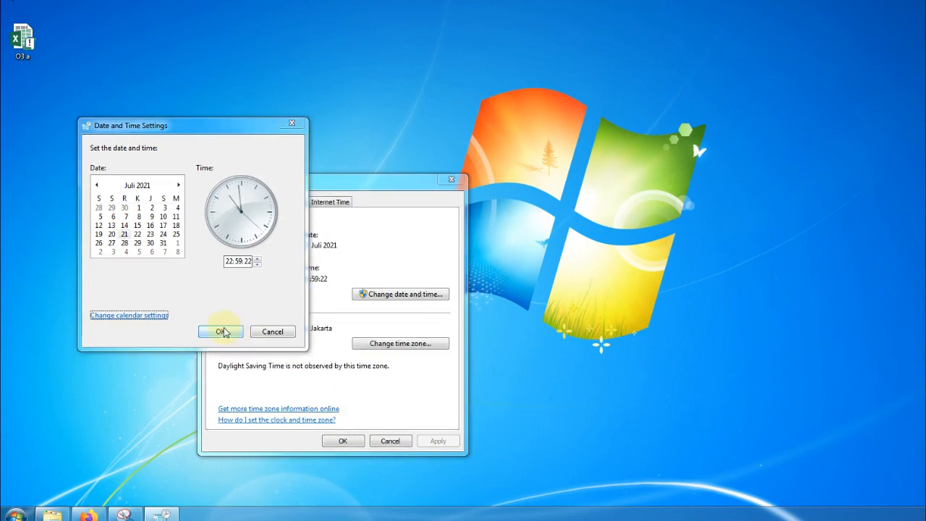
click(220, 332)
click(343, 440)
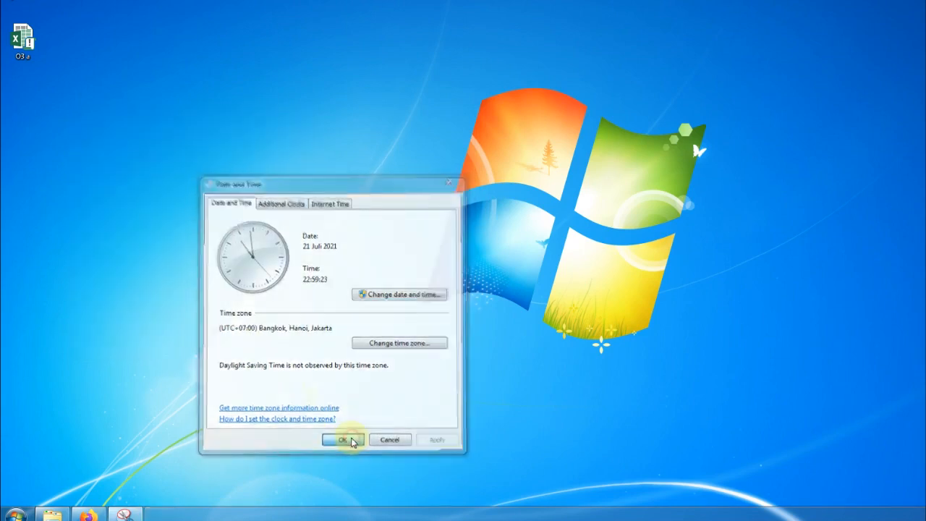
double_click(45, 36)
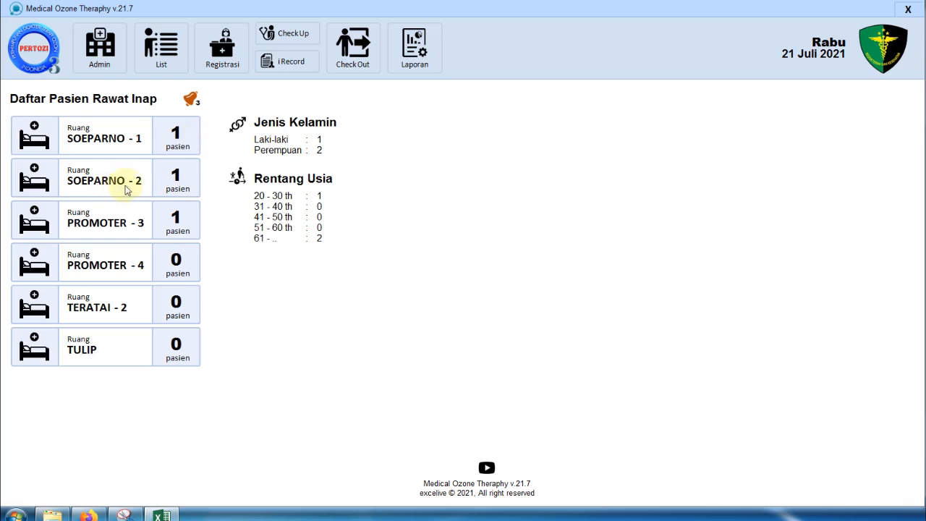
- Open the Admin window listing the 14 Daftar Keluhan Pasien complaints like Demam and Batuk
click(176, 217)
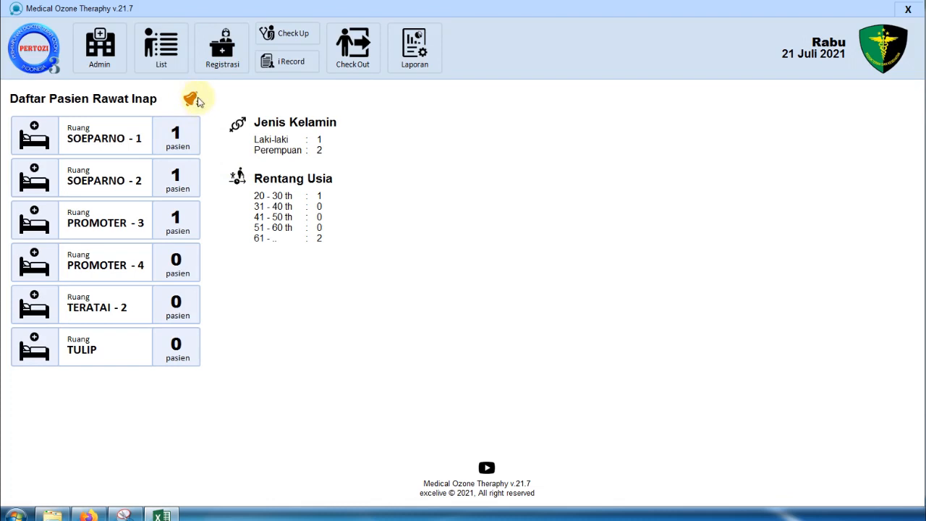
mouse_move(192, 101)
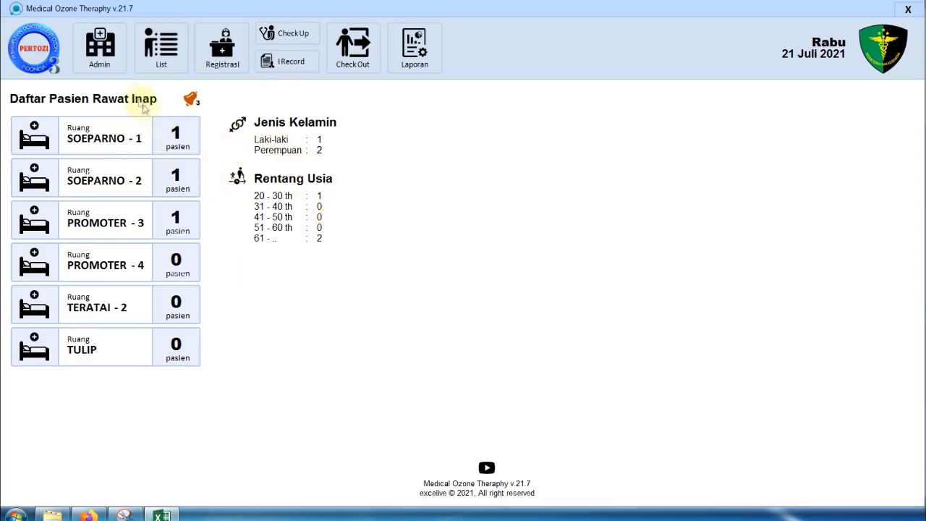
click(110, 46)
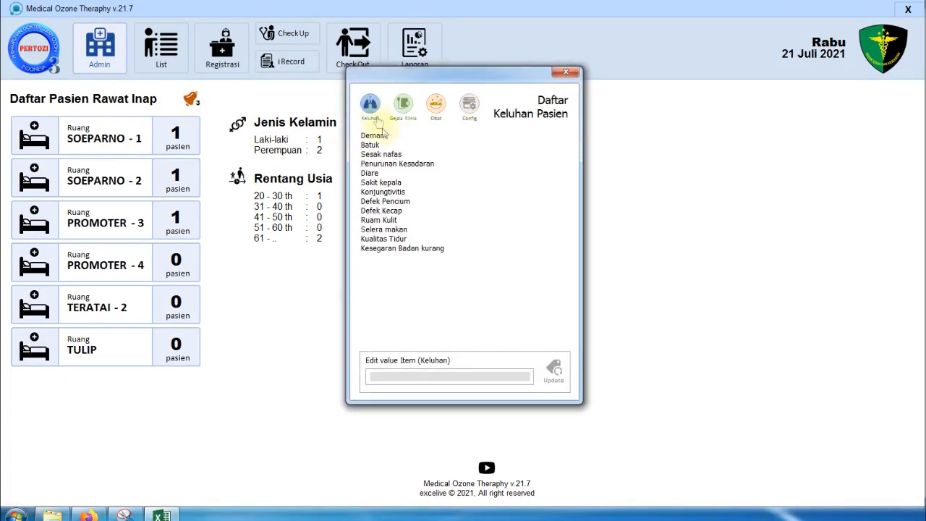
- Browse the Gejala Klinis and Obat lists, then show the Config page with Clear, BackUp and Restore tools
drag(471, 85, 346, 112)
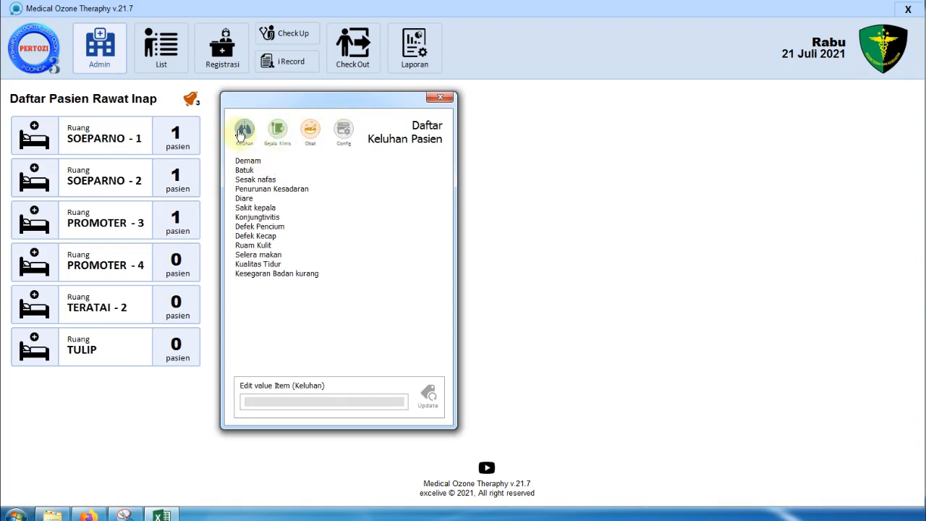
click(276, 132)
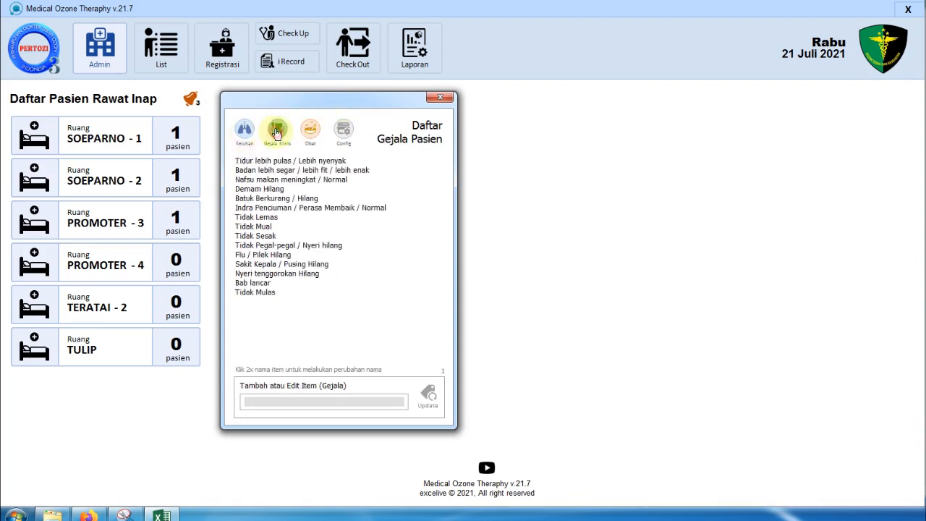
click(322, 135)
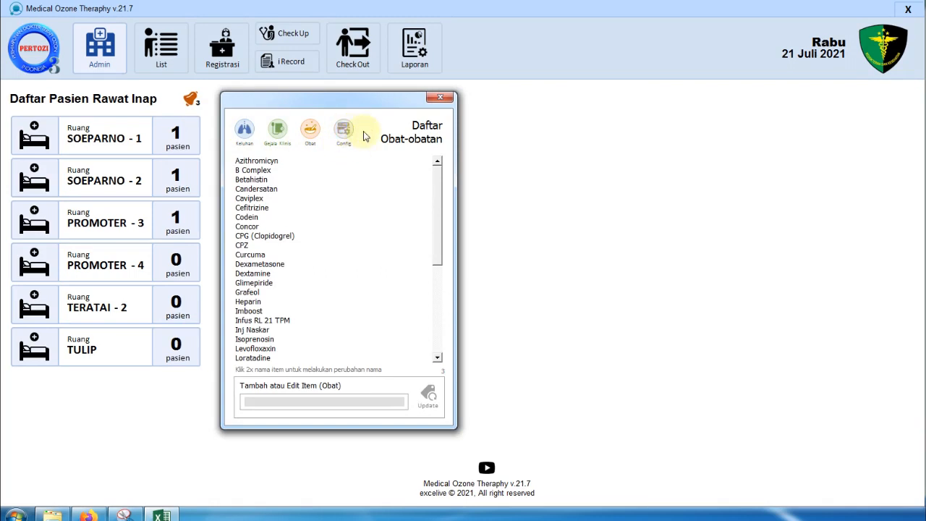
click(352, 130)
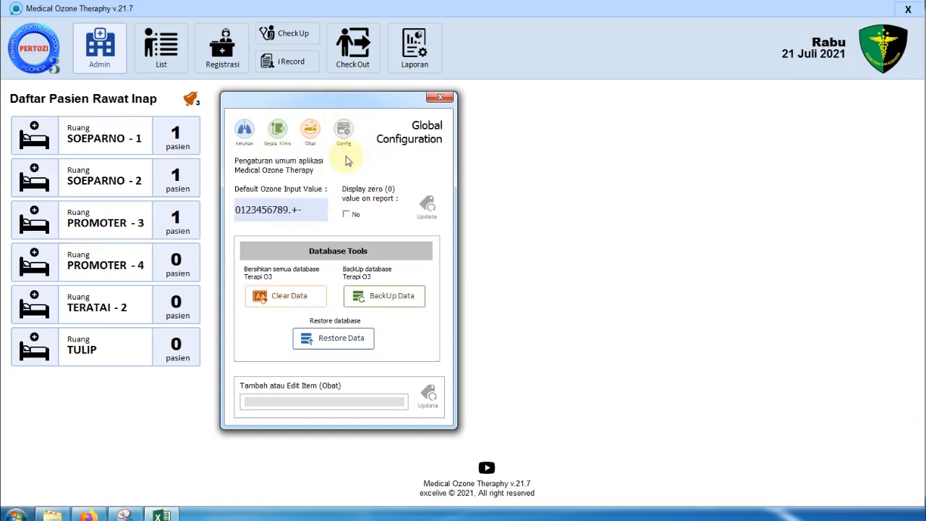
drag(367, 101, 457, 109)
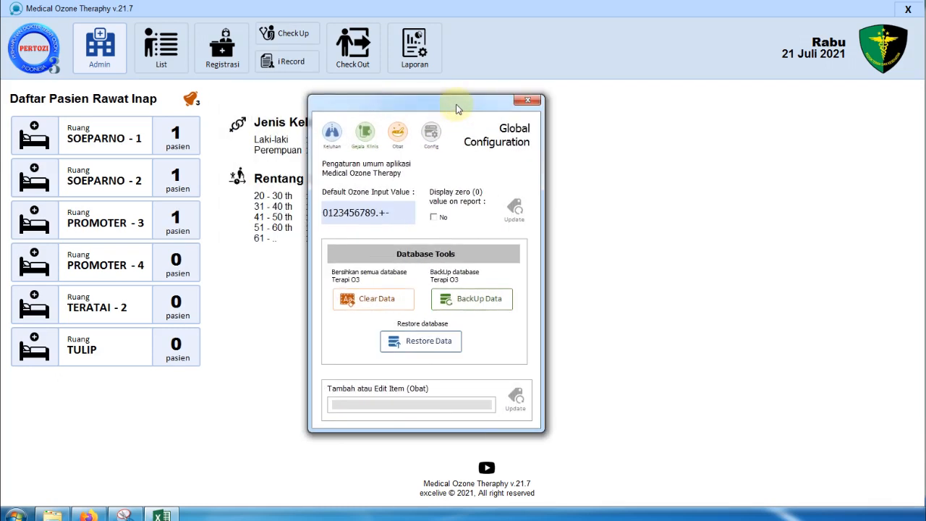
drag(324, 212, 371, 212)
click(377, 213)
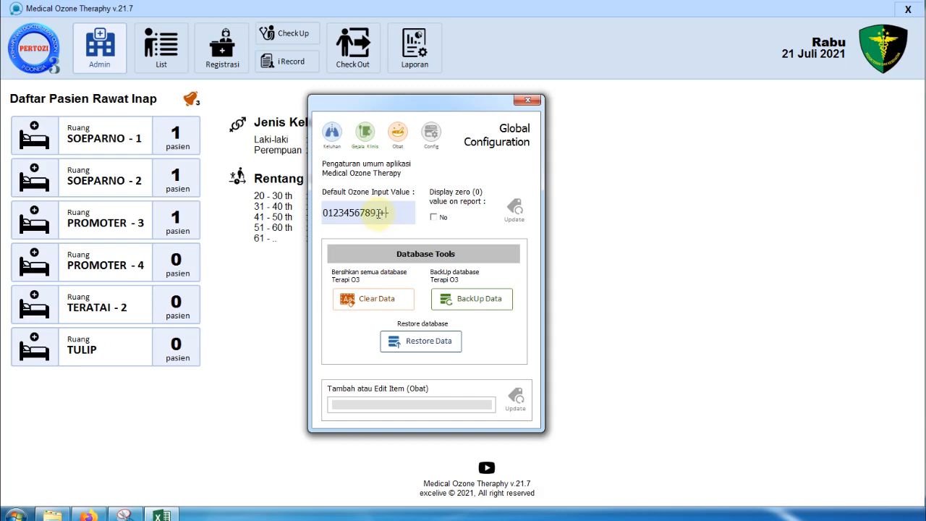
text(@)
click(514, 214)
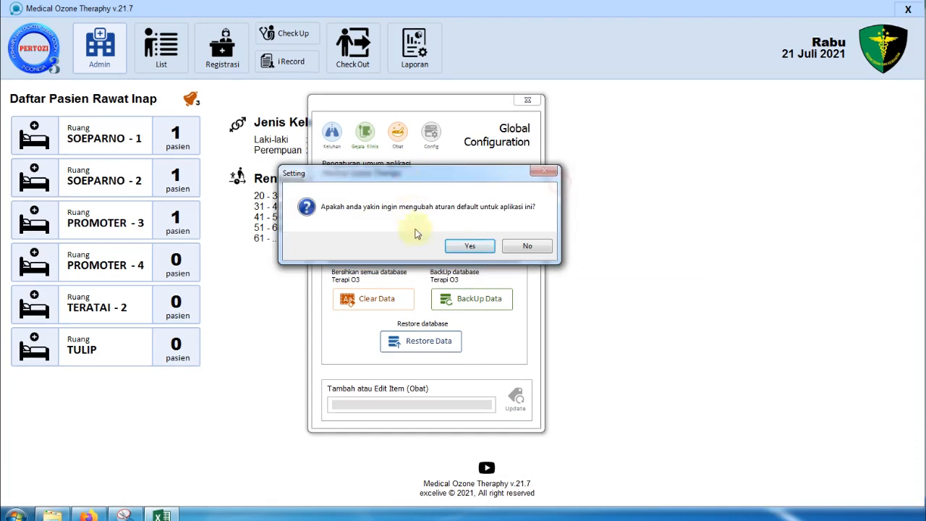
click(470, 247)
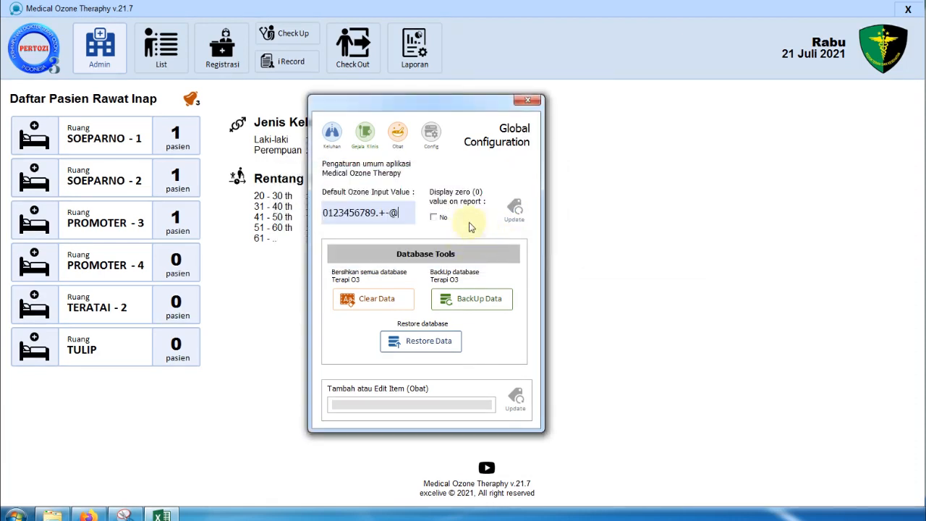
click(411, 215)
drag(401, 214, 322, 217)
click(368, 213)
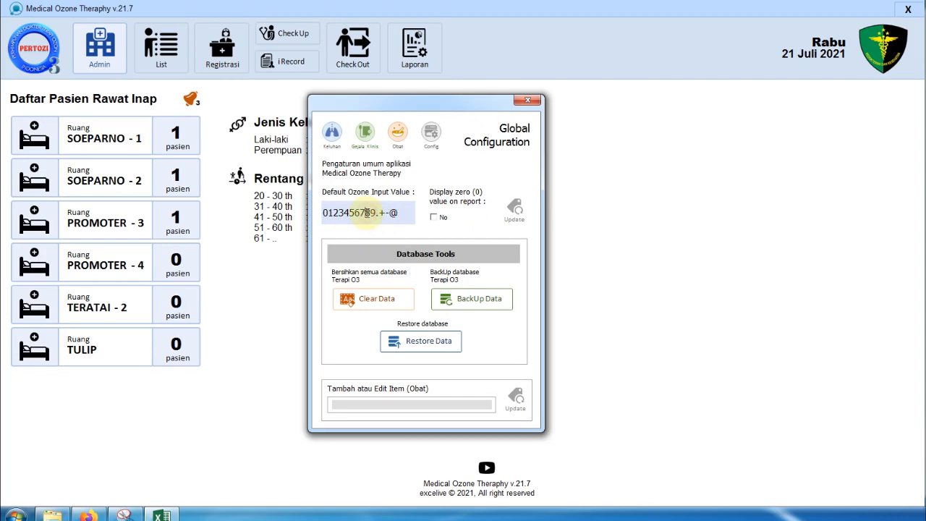
click(439, 219)
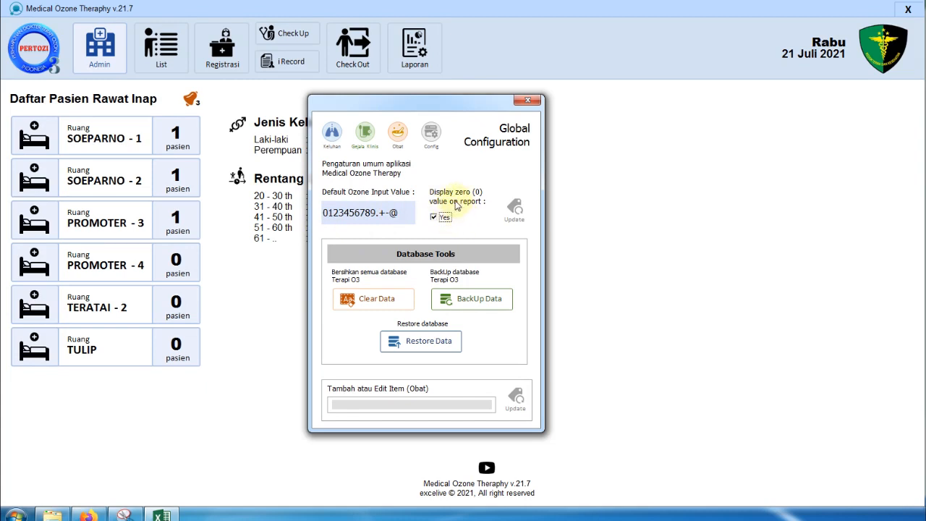
click(442, 220)
click(443, 219)
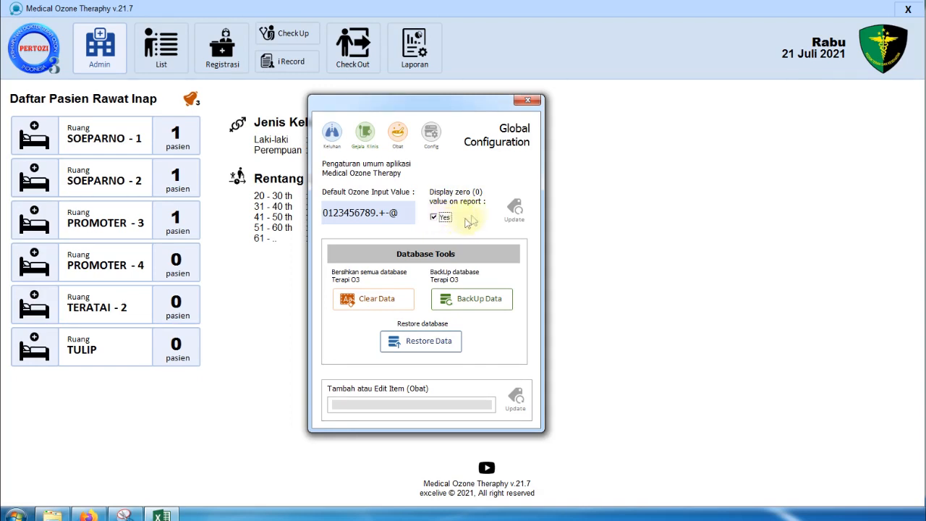
click(446, 220)
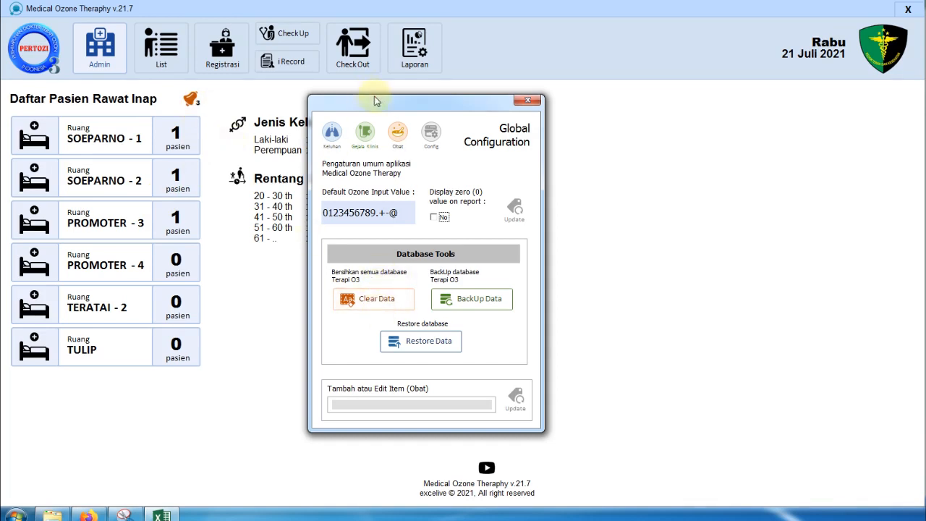
drag(375, 101, 480, 103)
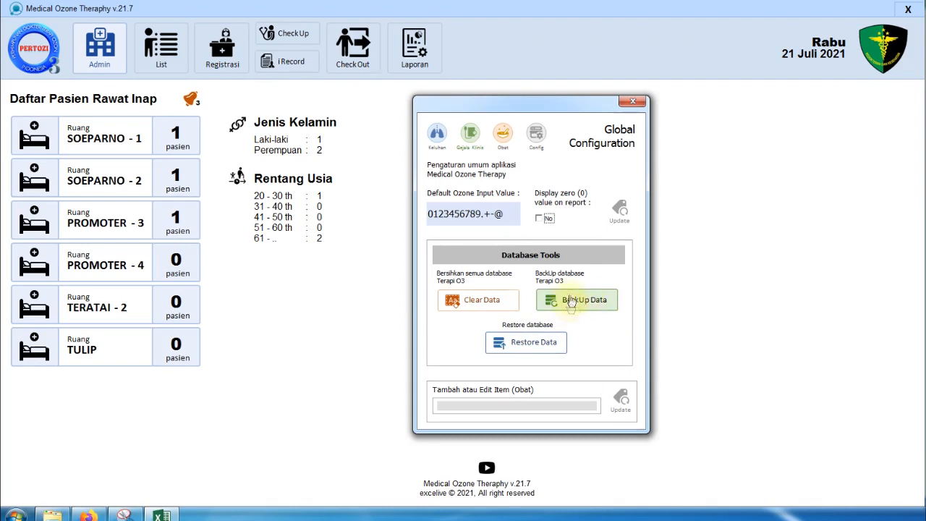
- Bring up the Erase Data warning, move it aside, and cancel it without erasing anything
click(502, 310)
mouse_move(535, 71)
mouse_down()
mouse_move(420, 132)
mouse_move(353, 152)
mouse_move(282, 256)
mouse_up()
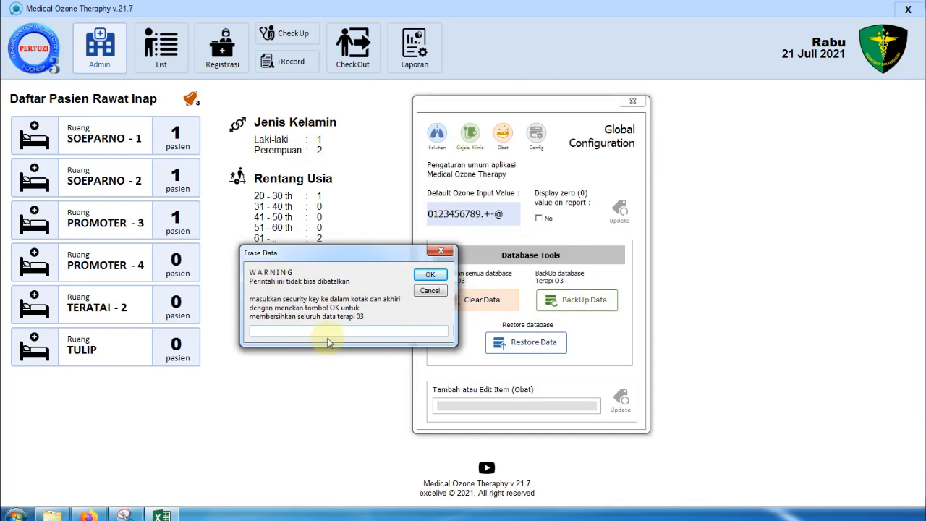
drag(427, 252, 401, 243)
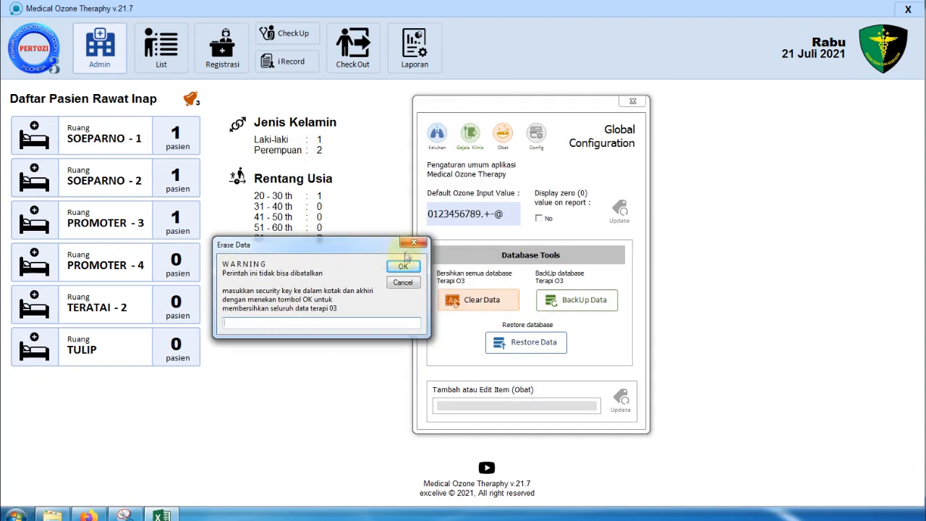
click(413, 242)
- Start the database backup, enter the security key in the BackUp Data warning, and confirm the overwrite
click(581, 300)
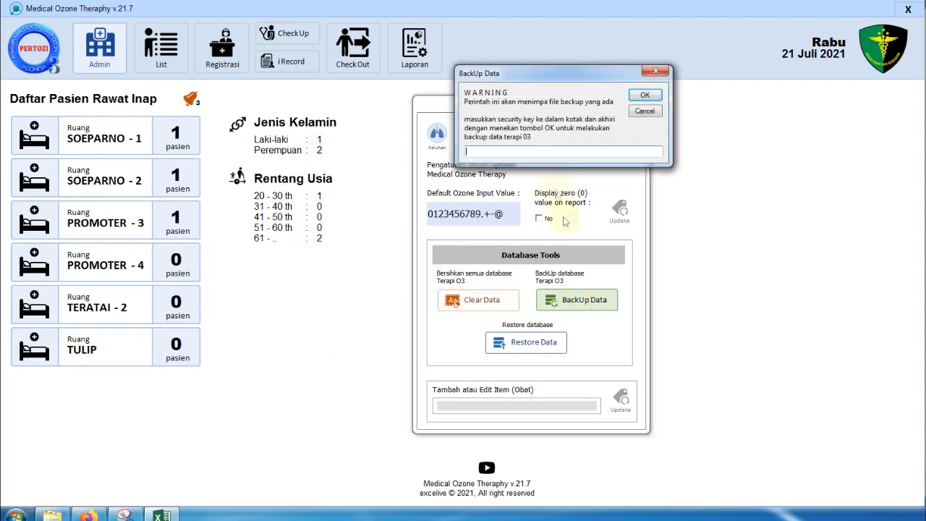
drag(617, 73, 531, 82)
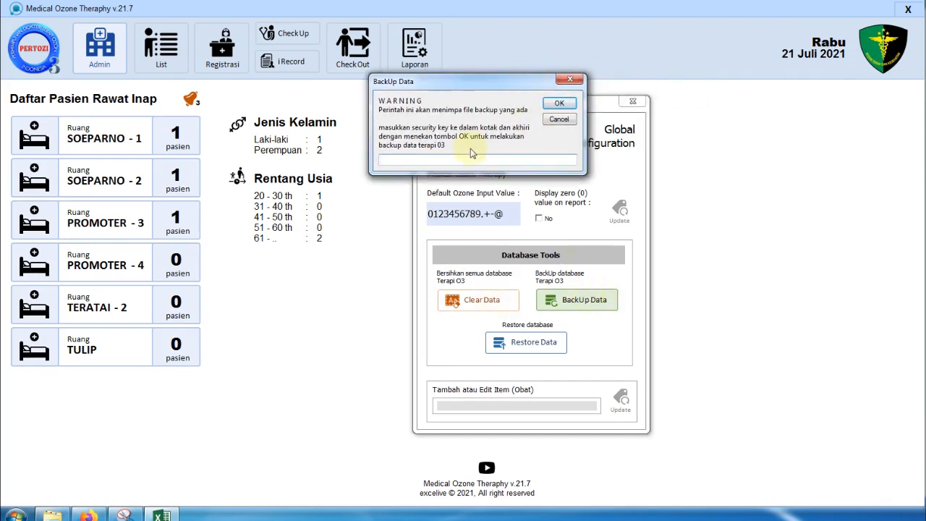
drag(462, 81, 482, 150)
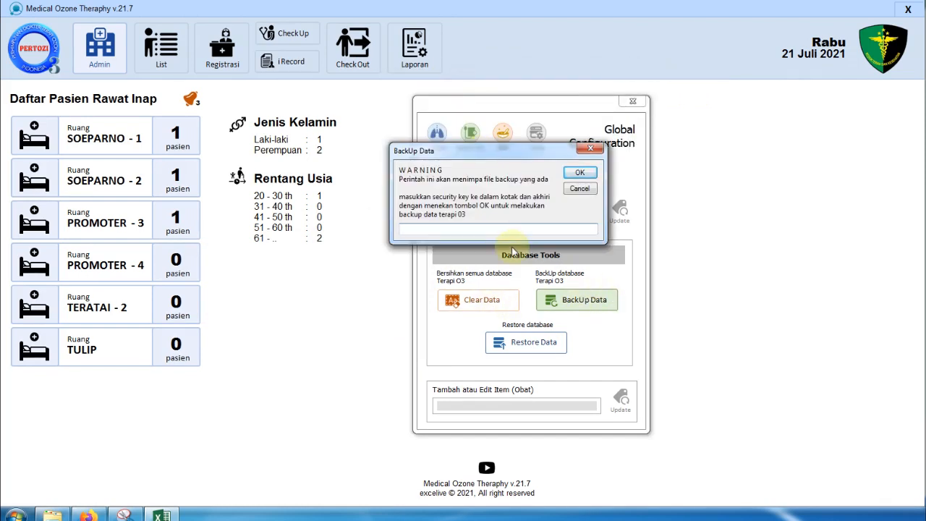
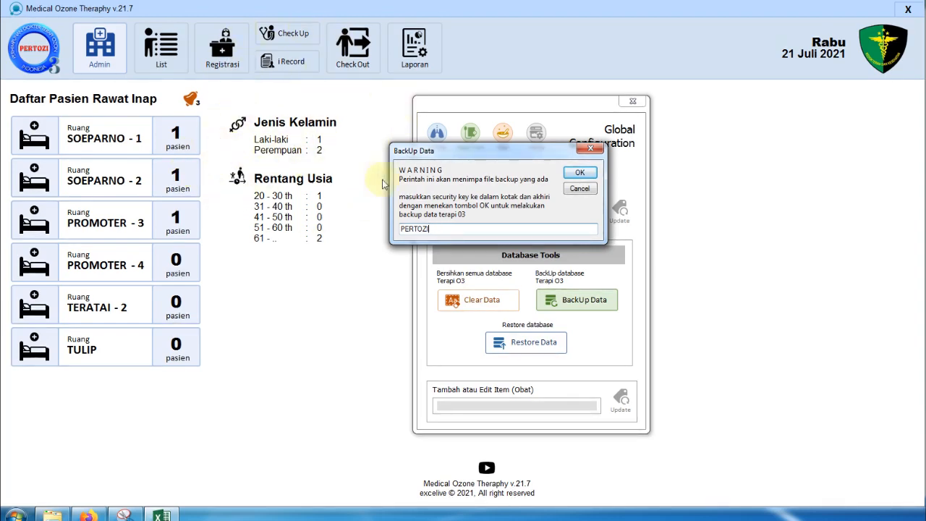
drag(538, 155, 418, 146)
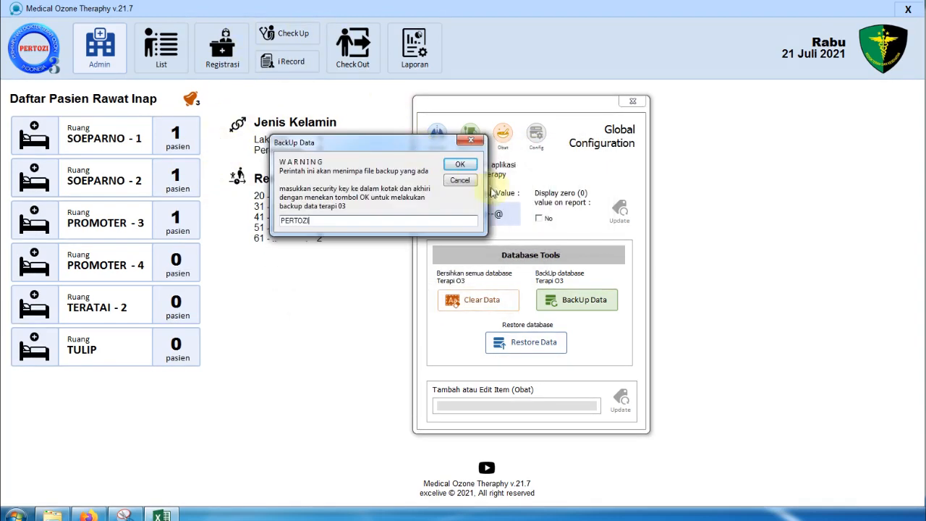
click(464, 181)
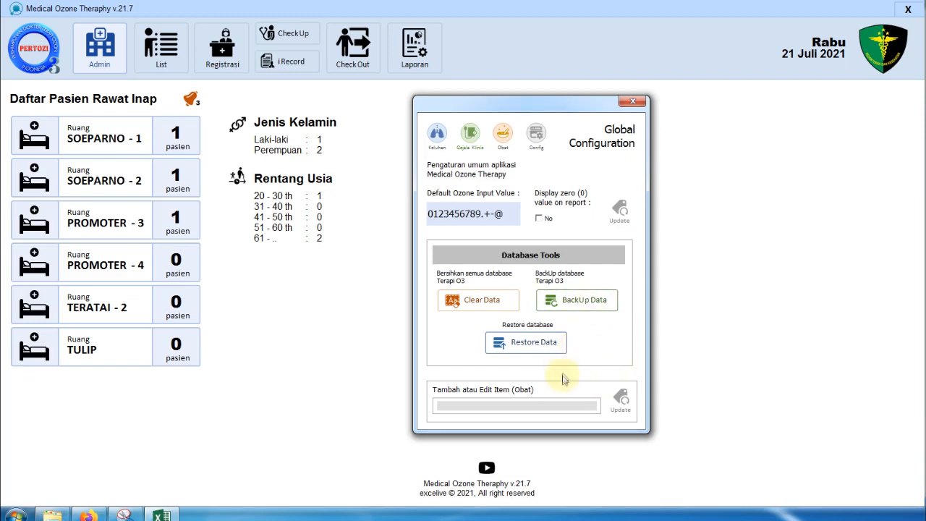
click(551, 350)
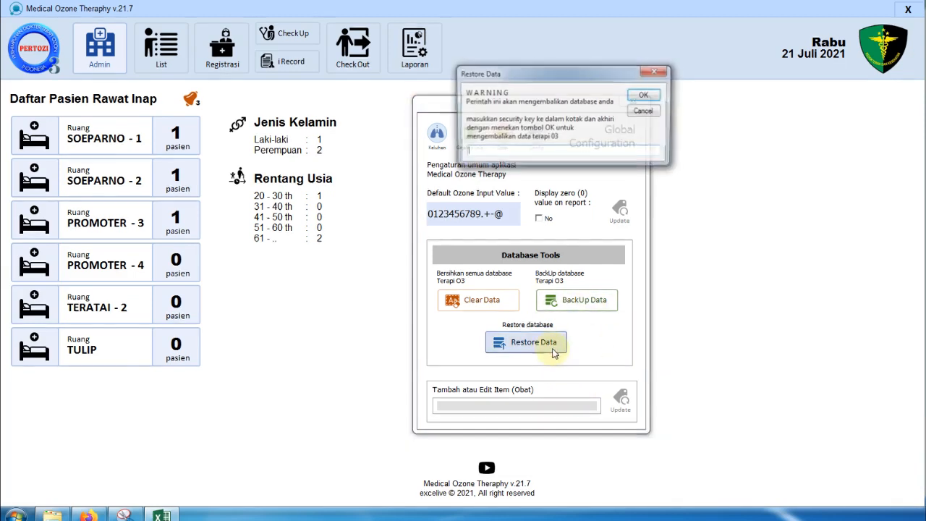
drag(558, 74, 476, 162)
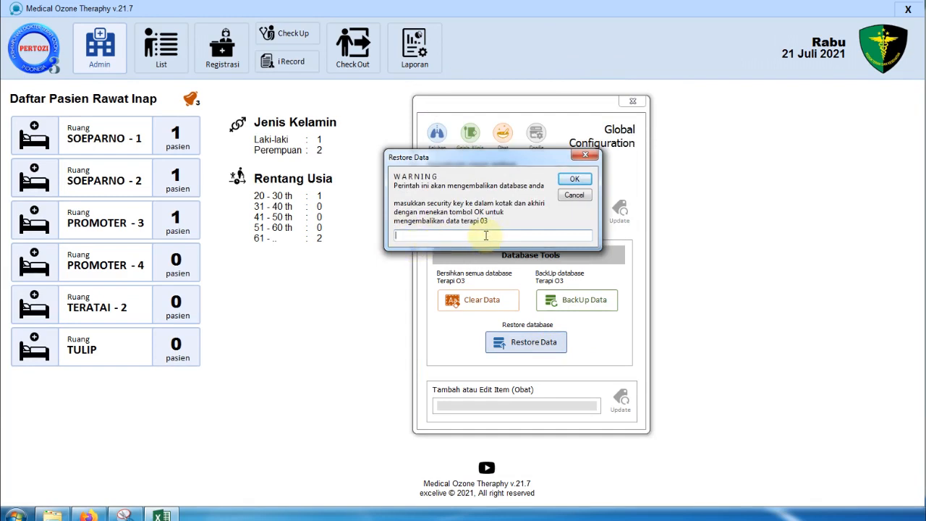
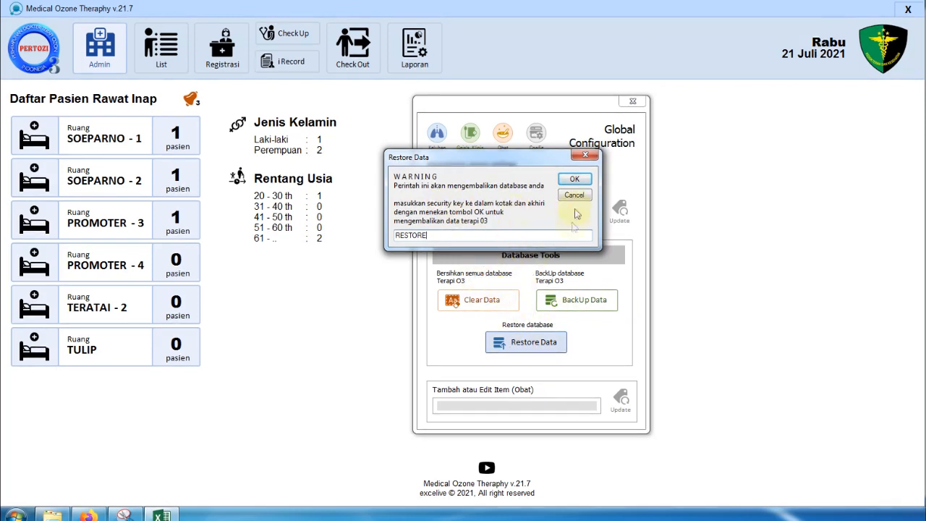
click(579, 197)
click(481, 303)
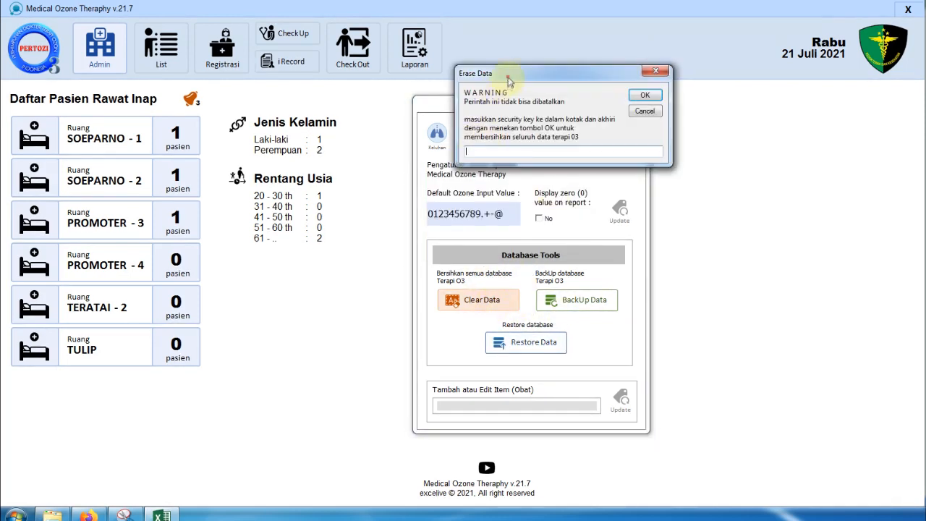
drag(506, 73, 422, 82)
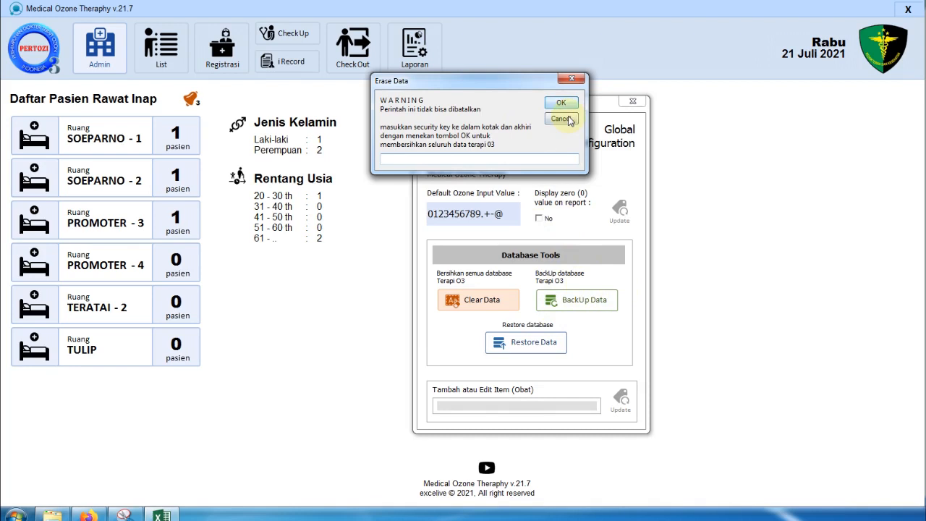
click(560, 118)
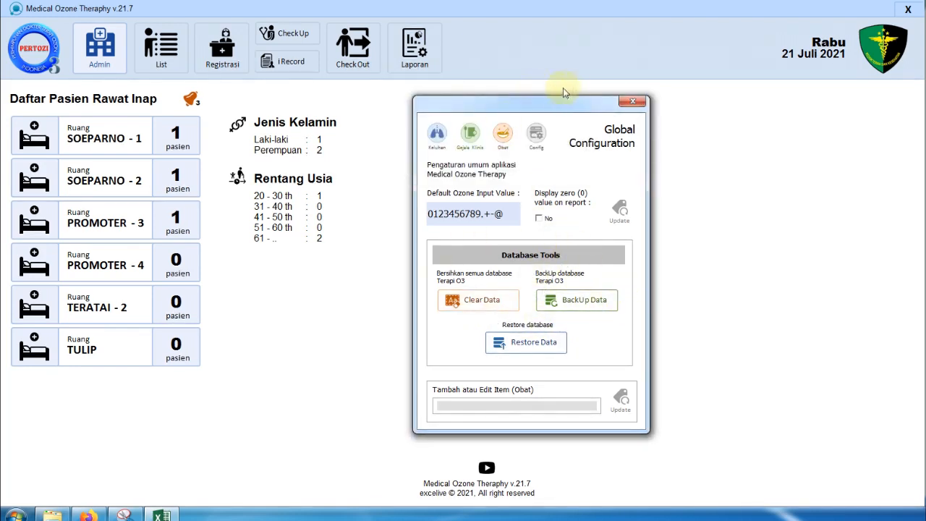
- Close Global Configuration and open the Terapi Ozone form for the unchecked patient in room SOE-1
click(634, 102)
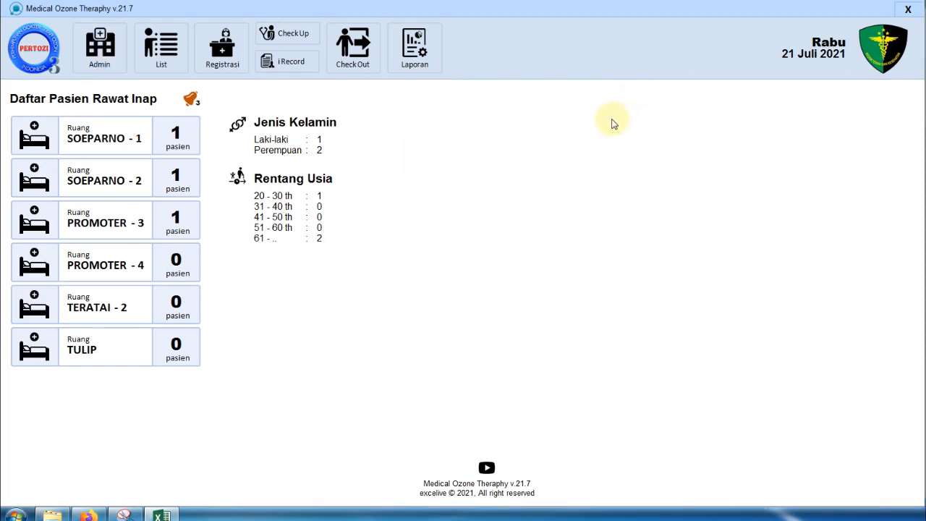
click(163, 42)
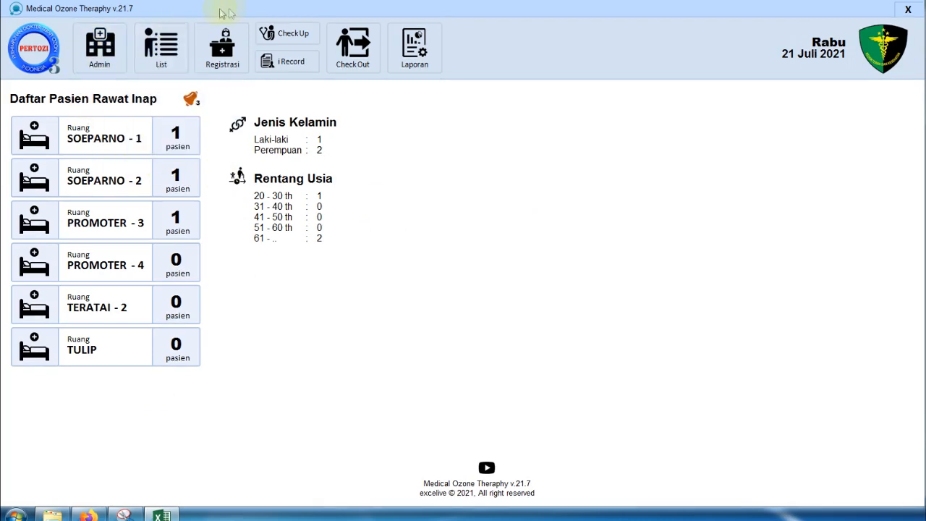
click(282, 33)
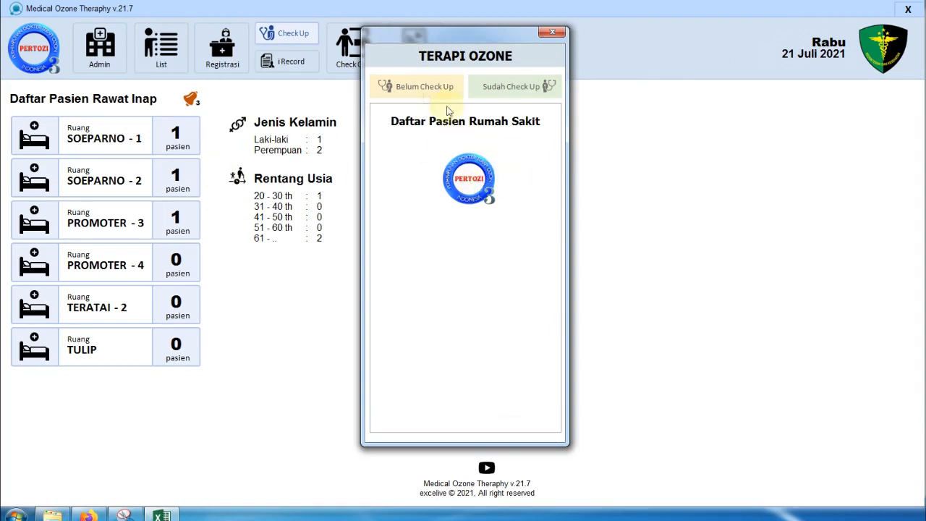
click(396, 90)
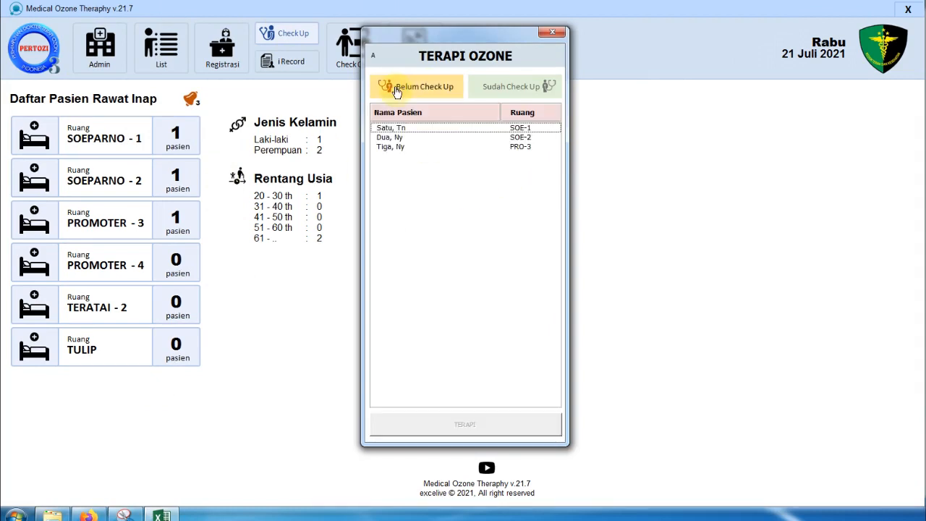
click(423, 132)
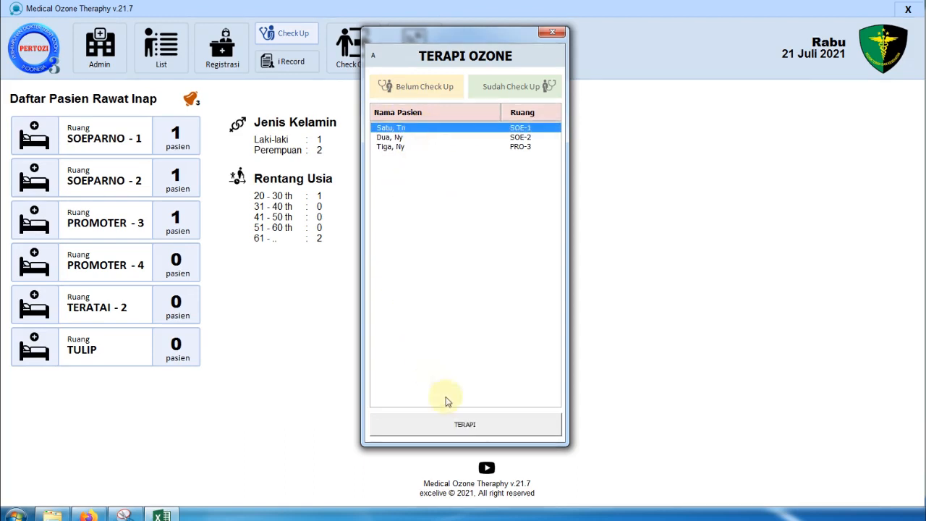
click(487, 424)
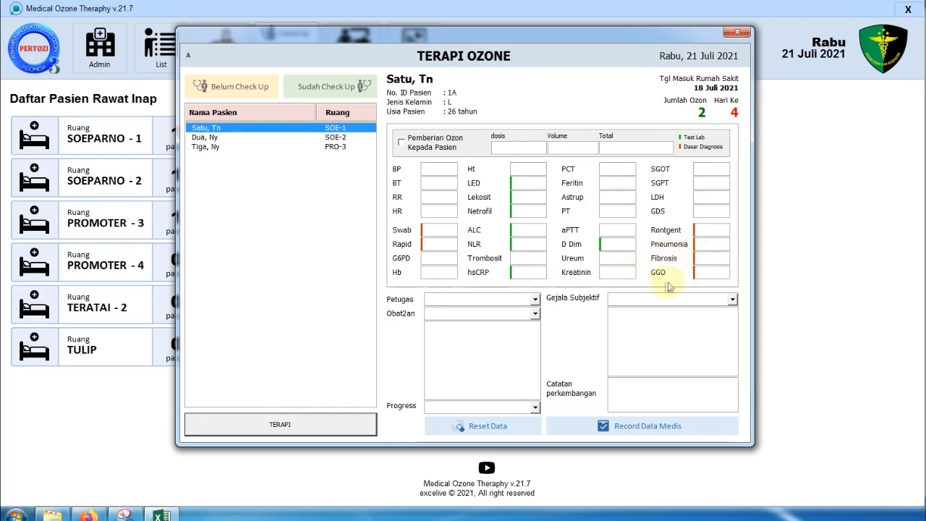
click(721, 259)
click(720, 274)
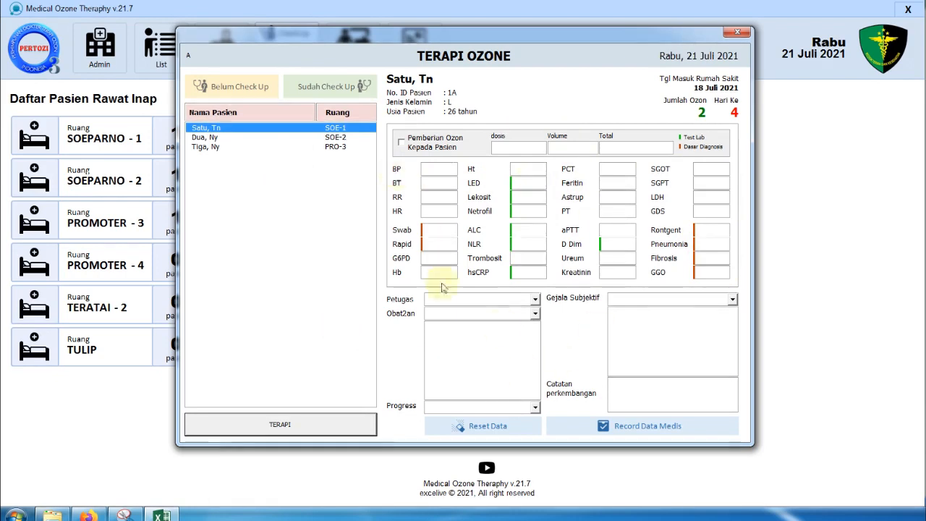
click(714, 259)
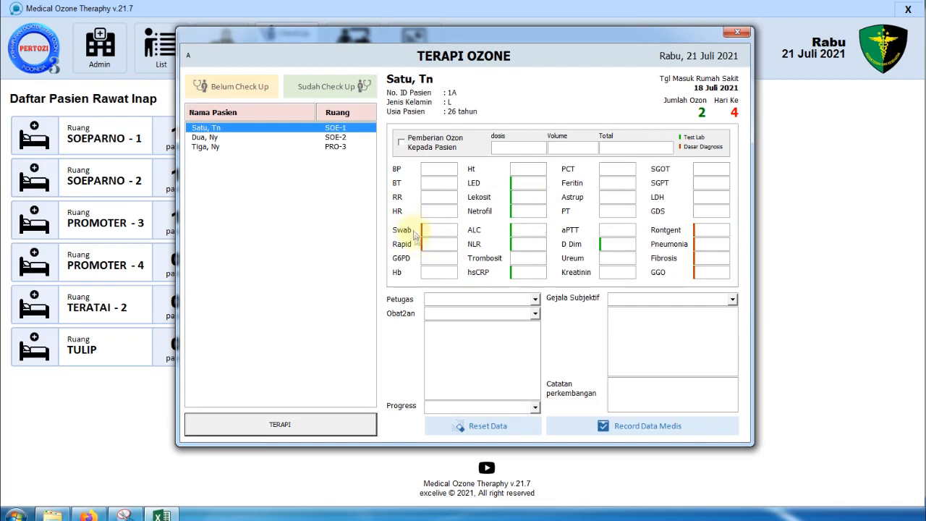
click(536, 184)
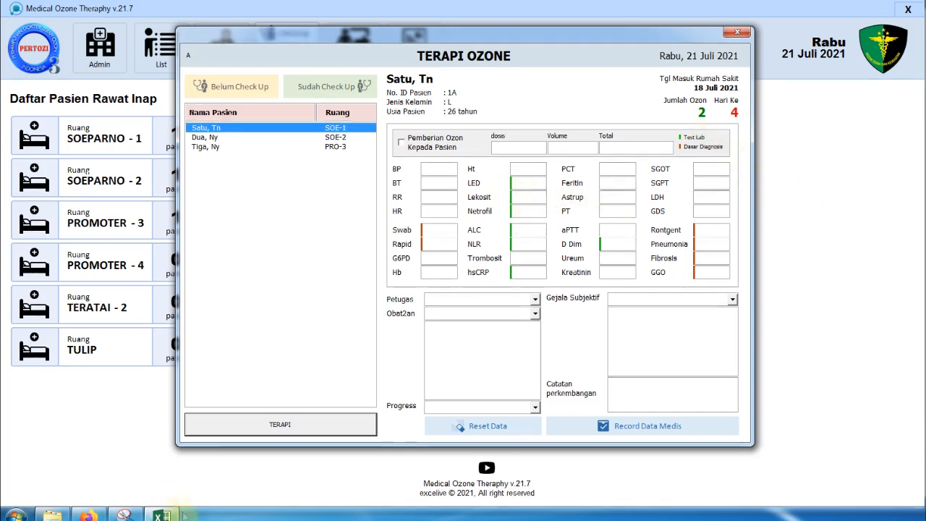
click(182, 515)
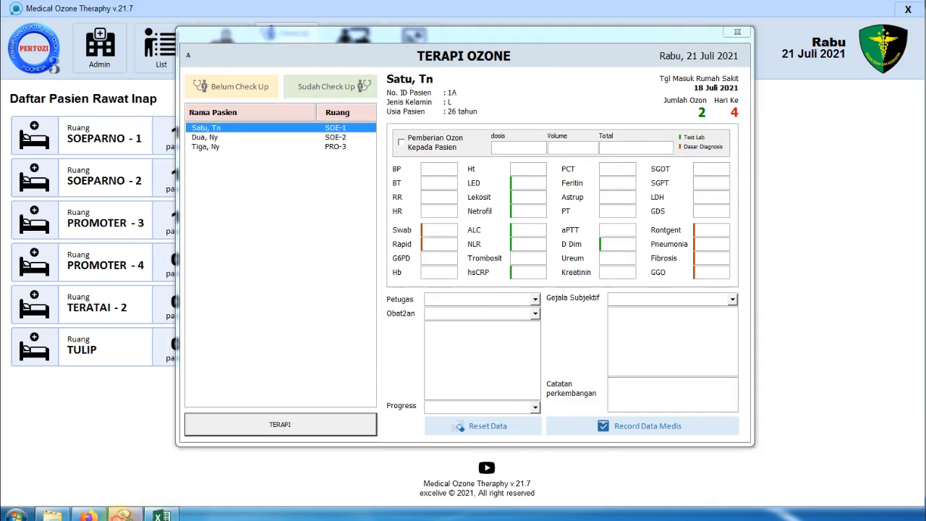
- Move the diagnosis criteria capture beside the form, tick the Swab (rt-PCR) line, and write 2x above DASAR DIAGNOSIS
click(125, 515)
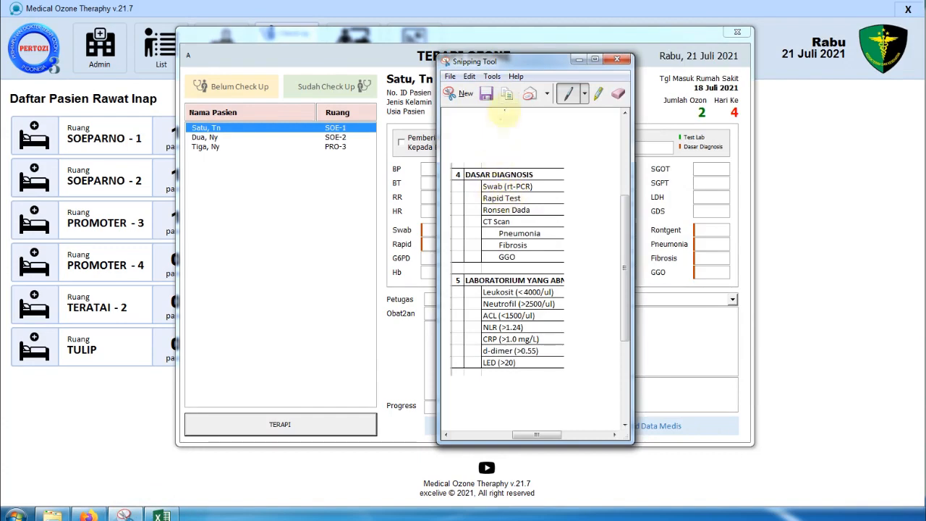
drag(519, 65, 745, 51)
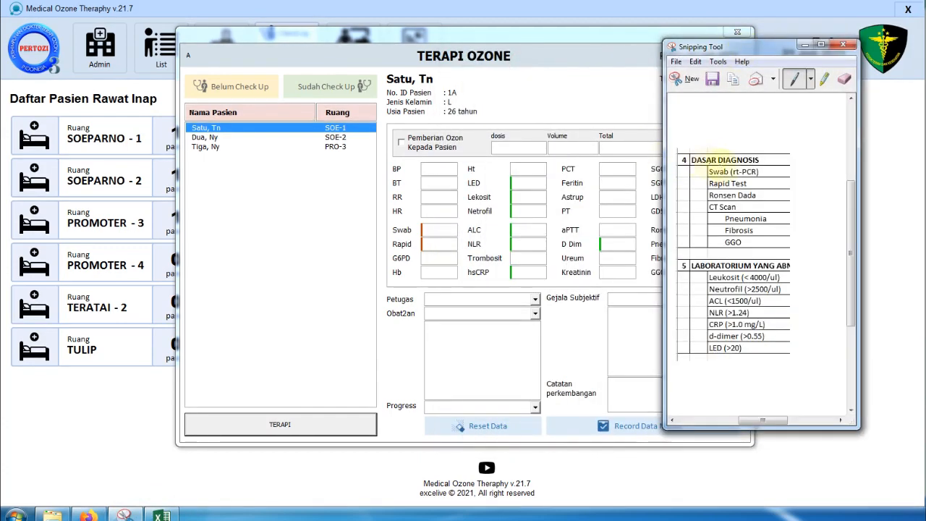
mouse_move(707, 172)
mouse_down()
mouse_move(696, 172)
mouse_move(708, 178)
mouse_move(702, 216)
mouse_move(714, 222)
mouse_up()
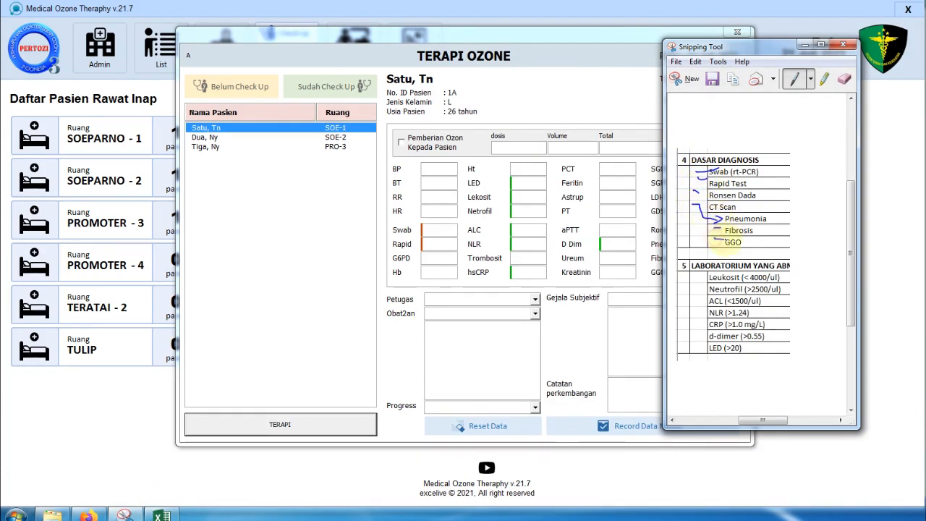
drag(737, 48, 796, 42)
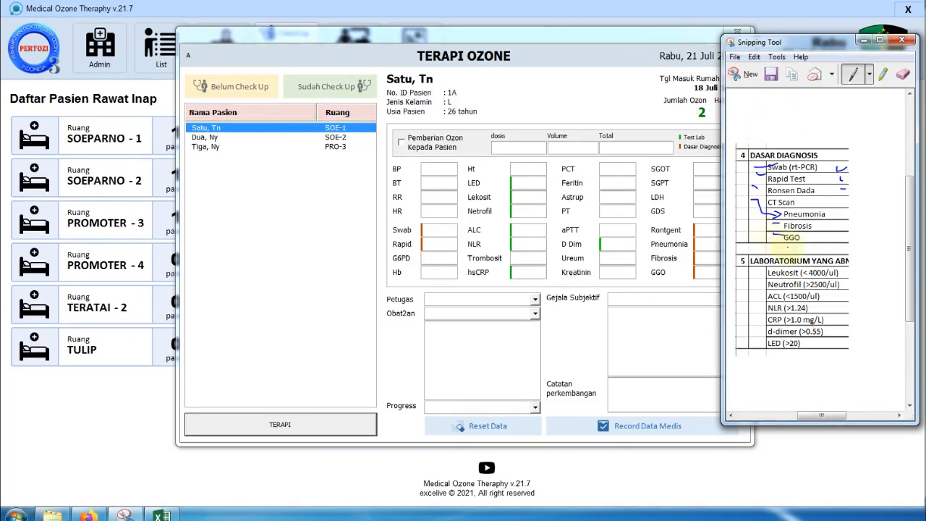
mouse_move(771, 117)
mouse_down()
mouse_move(786, 138)
mouse_move(803, 138)
mouse_up()
drag(803, 120, 790, 139)
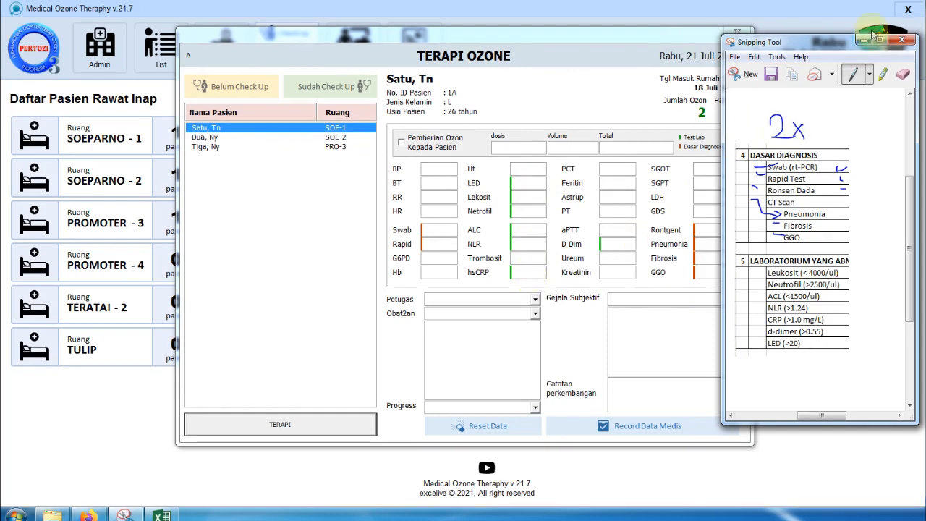
drag(809, 45, 836, 38)
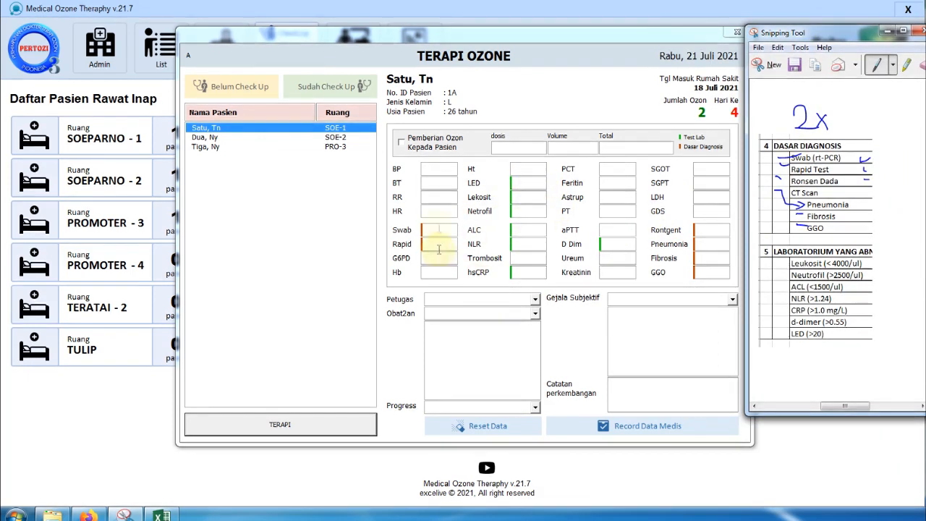
click(435, 172)
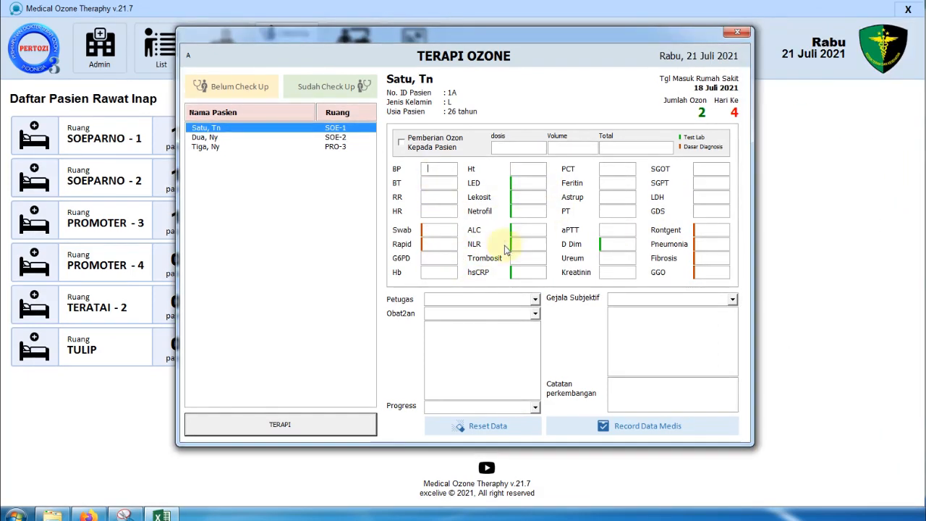
- Check the Netrofil field against the reference image, then close the Terapi Ozone form
click(520, 210)
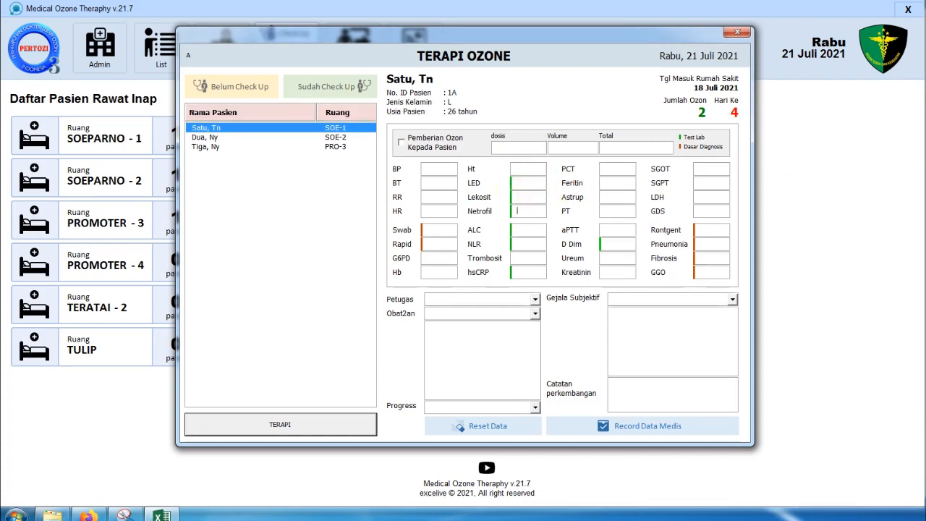
click(125, 515)
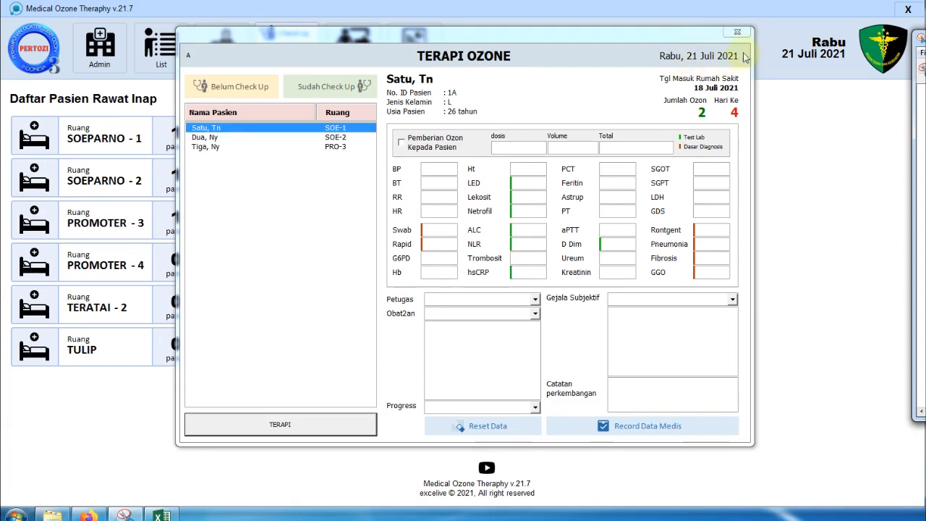
click(737, 32)
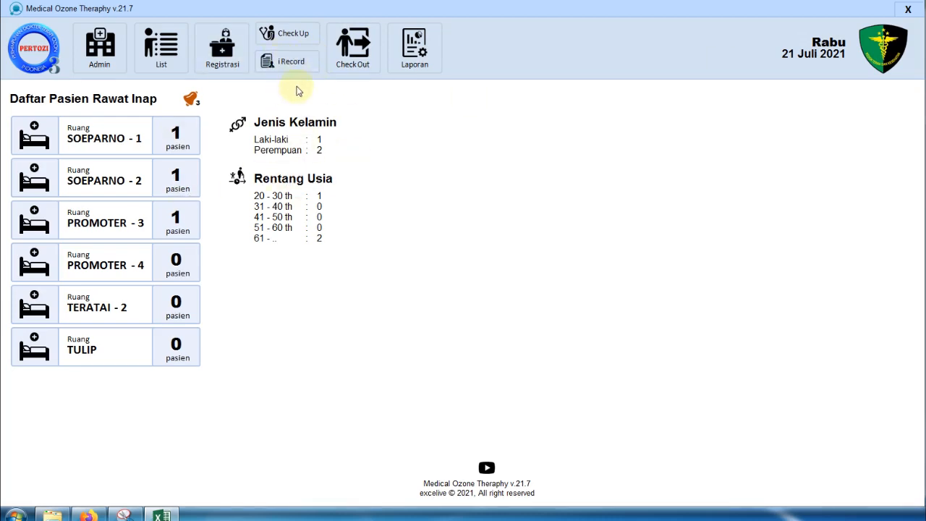
- Open Individual Record and load the patient listed in room SOEPARNO-1
click(299, 70)
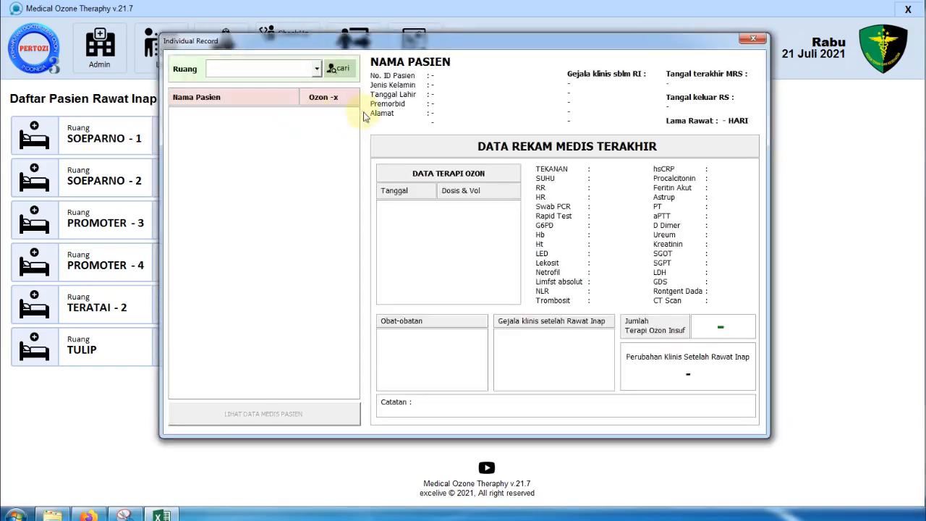
click(315, 69)
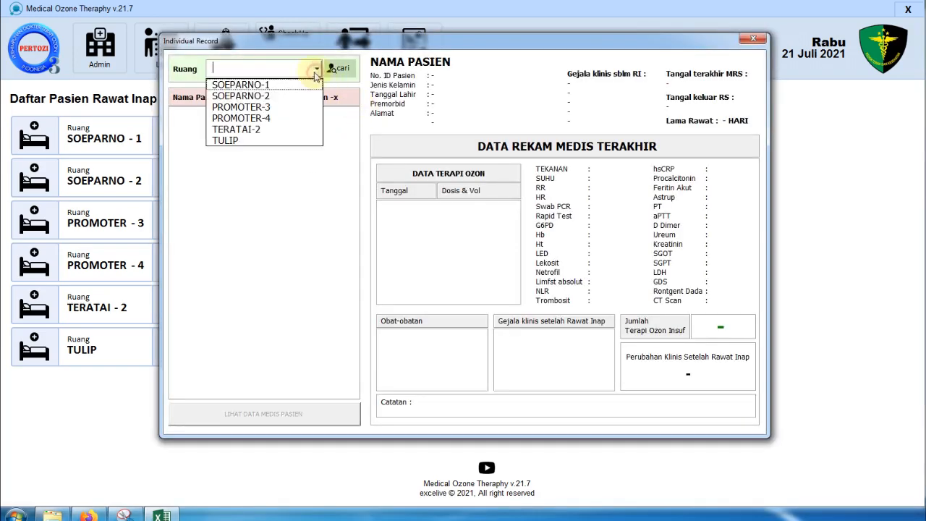
click(260, 85)
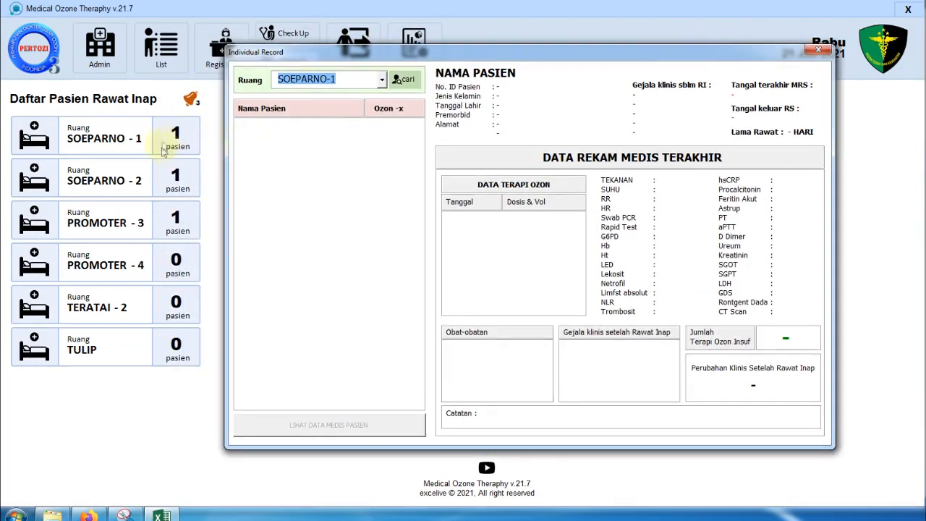
click(410, 81)
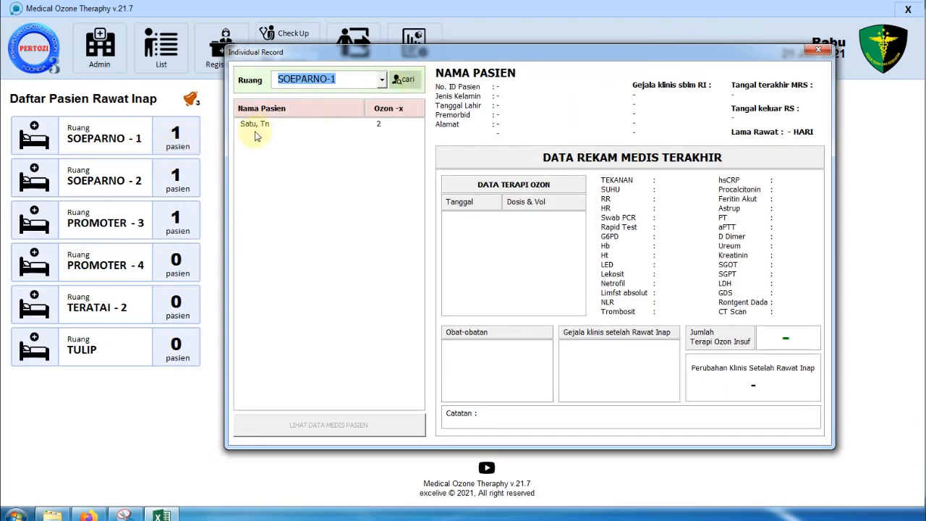
click(295, 124)
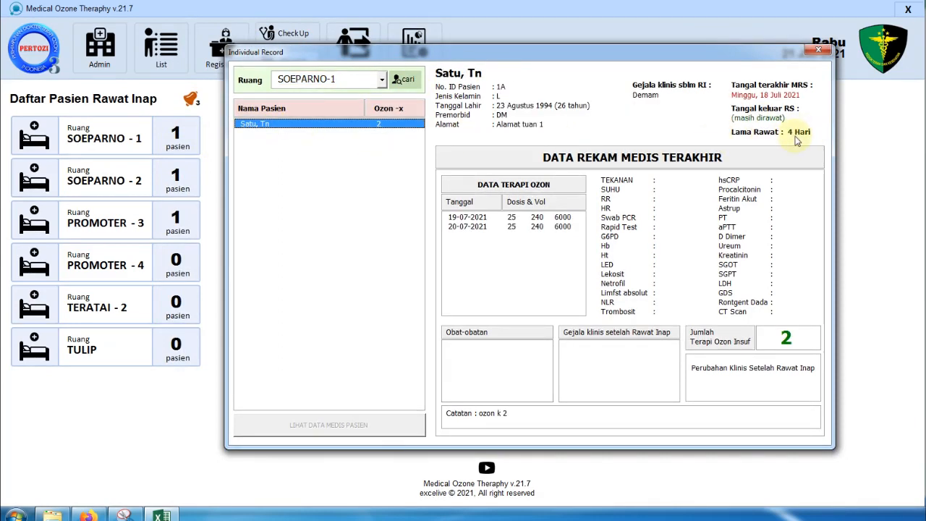
- View the 19-07-2021 and 20-07-2021 ozone sessions, and reopen the room list
drag(772, 55, 704, 50)
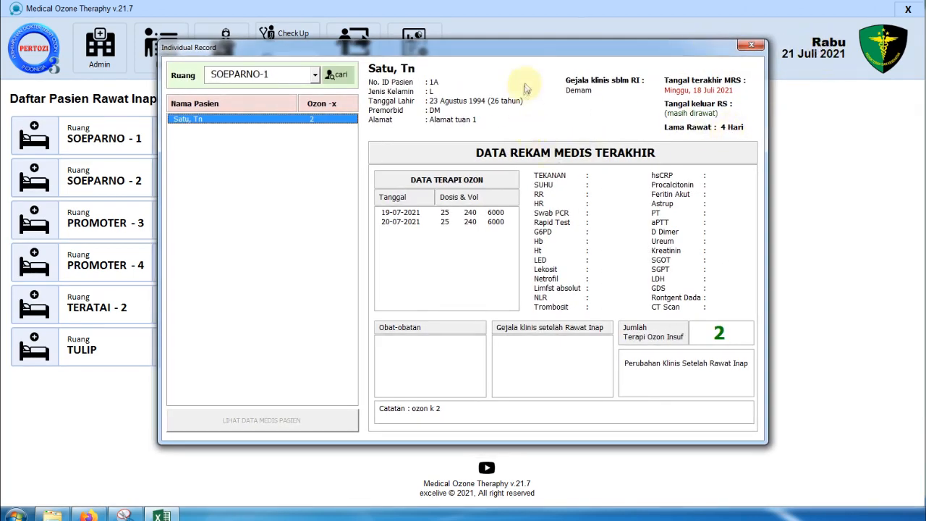
drag(525, 46, 597, 42)
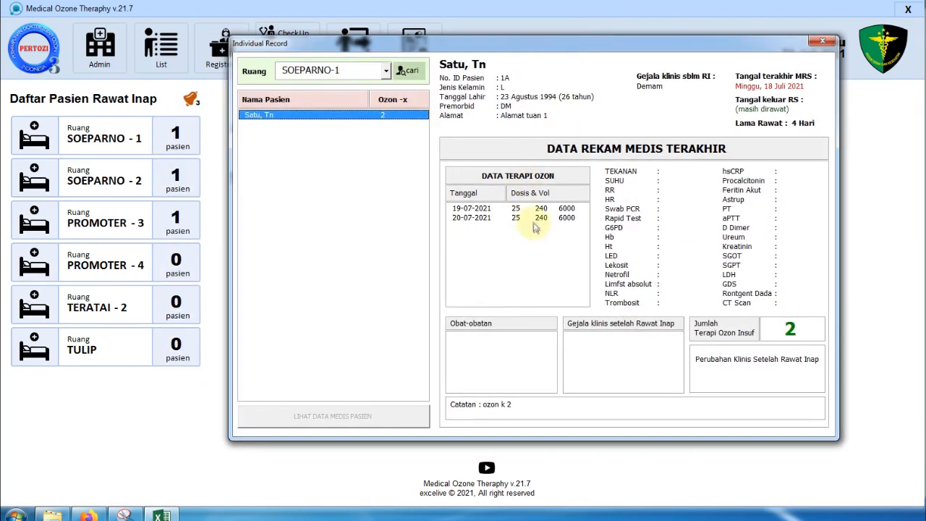
click(474, 208)
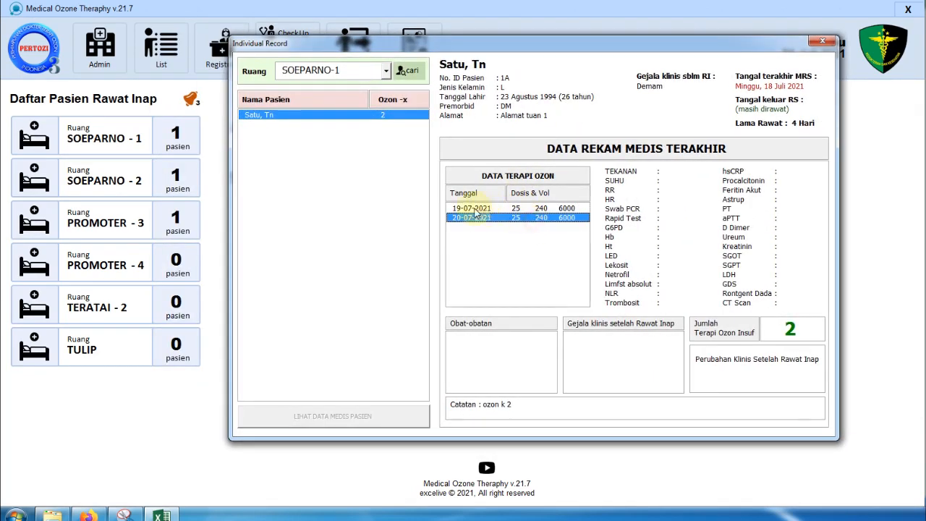
click(471, 217)
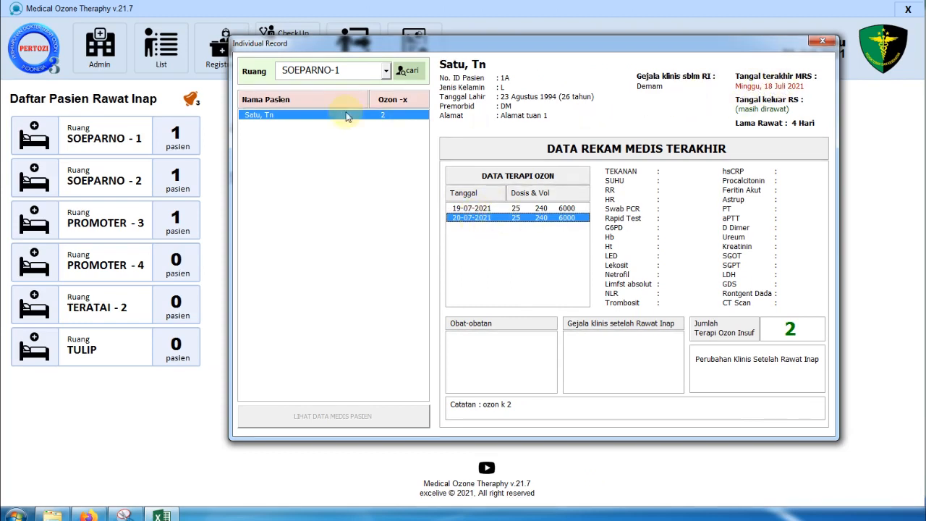
click(338, 70)
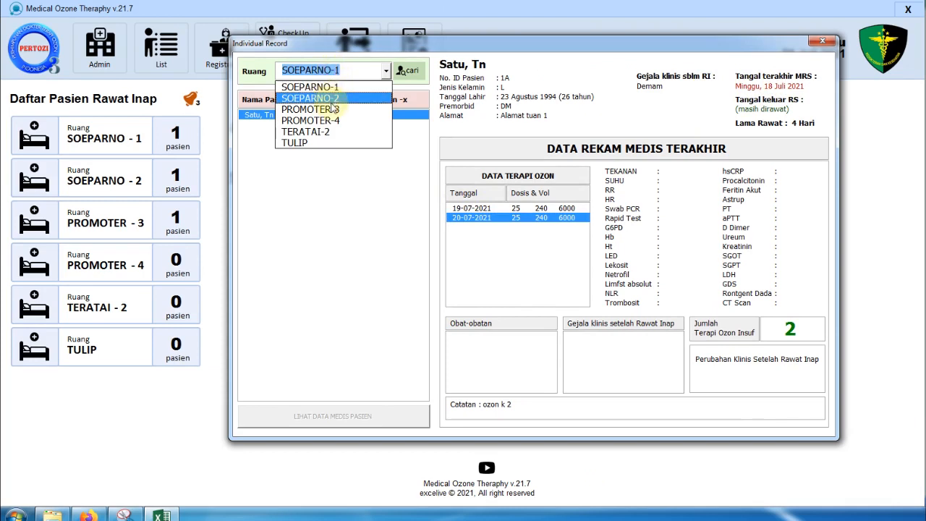
- Switch to room SOEPARNO-2 and load its patient's record
click(331, 101)
click(410, 73)
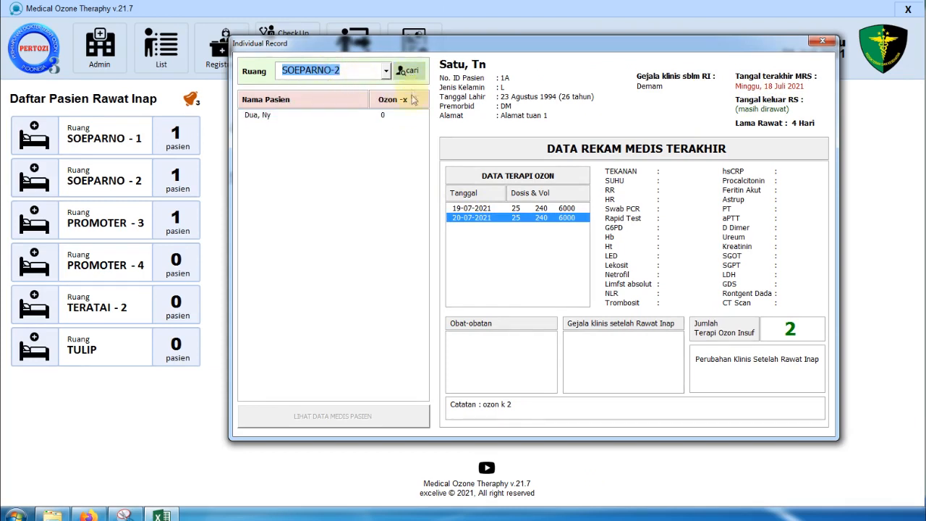
click(266, 117)
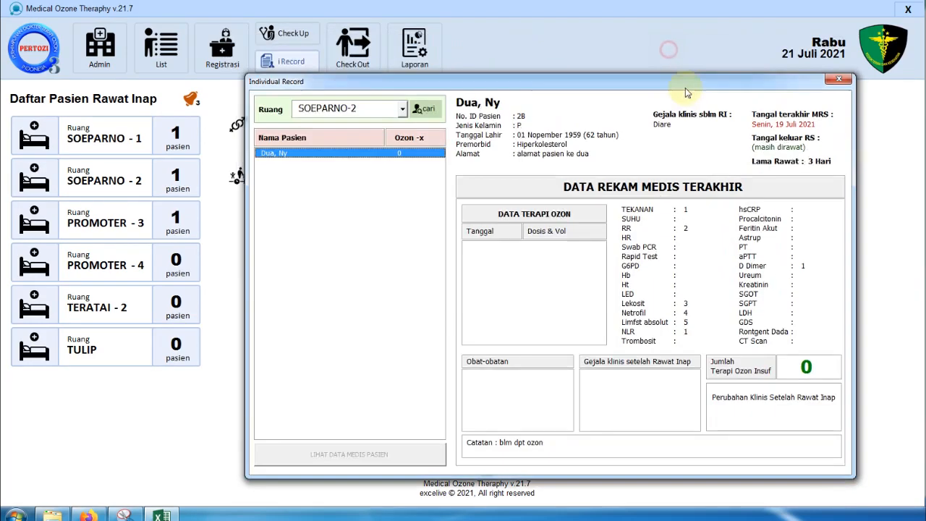
drag(672, 45, 689, 83)
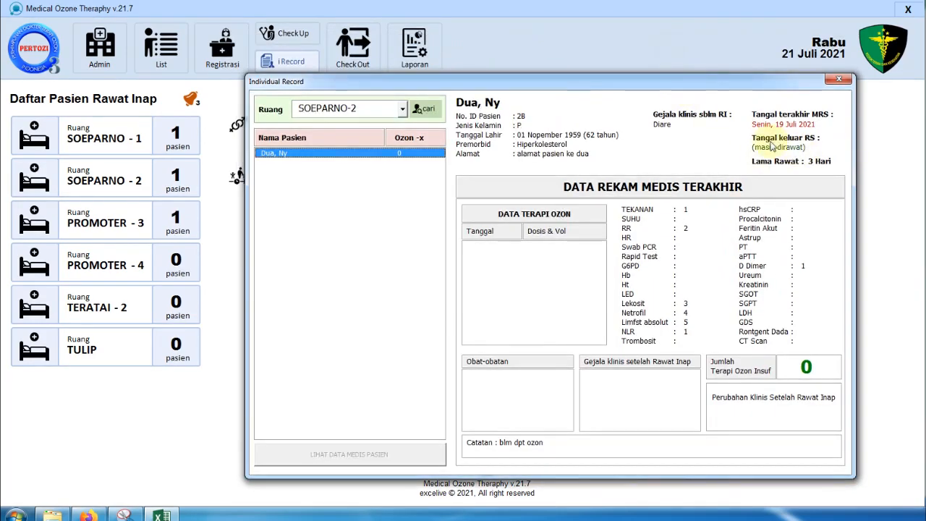
- Switch to room PROMOTER-3, load its patient's record, and browse the record entries
click(403, 109)
click(368, 149)
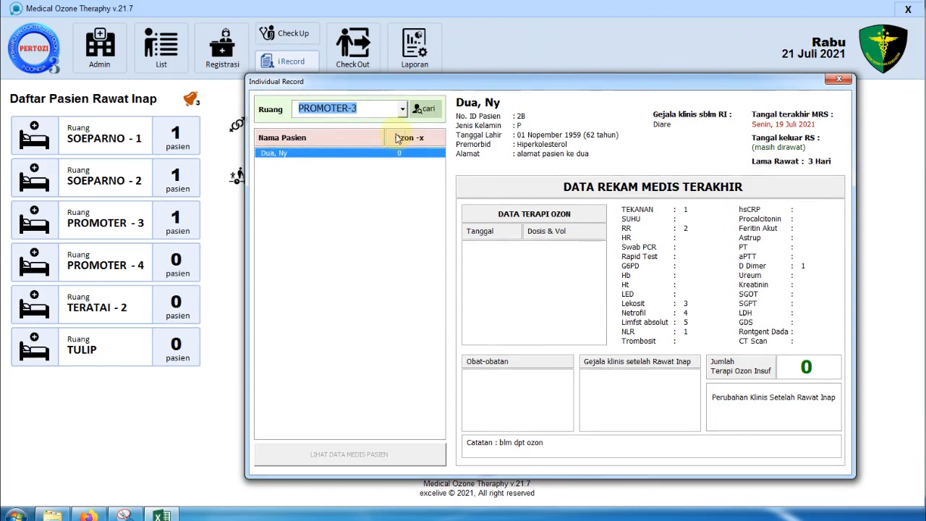
click(424, 109)
click(279, 158)
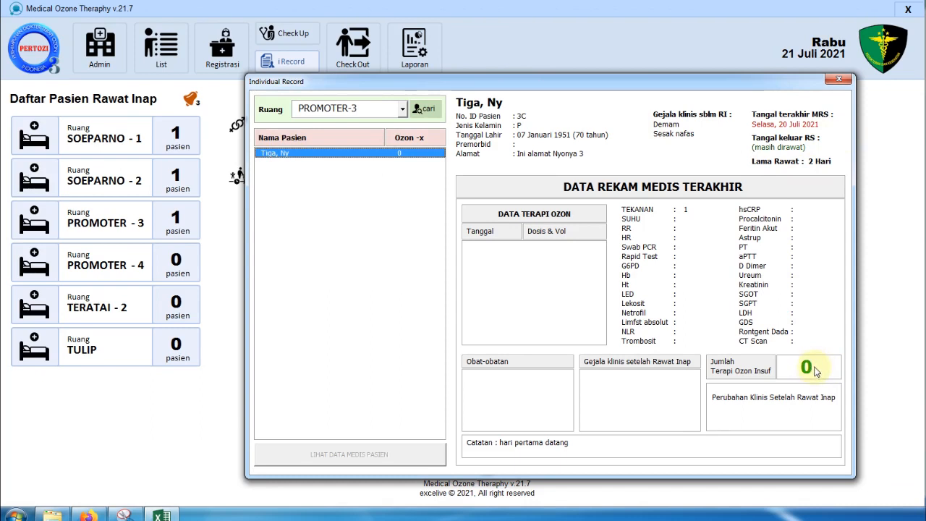
click(690, 211)
click(680, 259)
click(694, 302)
click(699, 263)
click(699, 231)
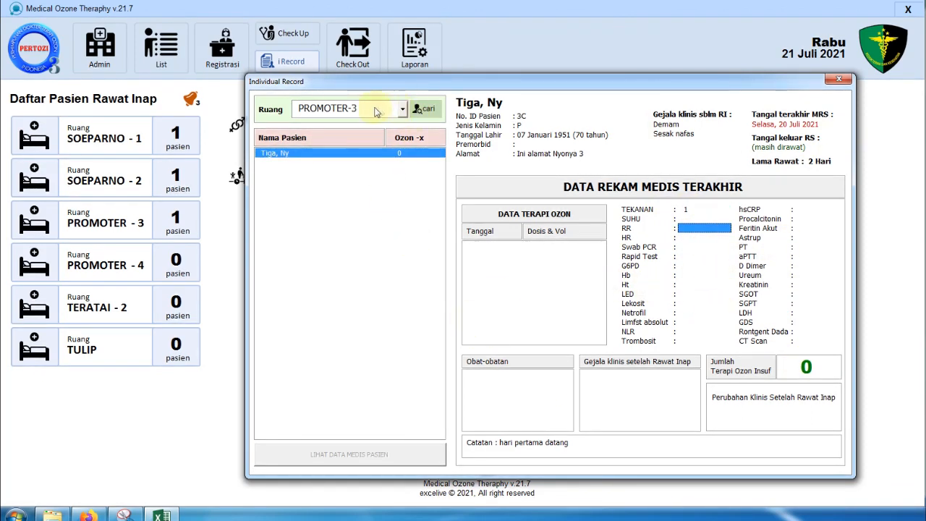
- Try room PROMOTER-4, dismiss the no-patients message, and close Individual Record
click(402, 108)
click(327, 158)
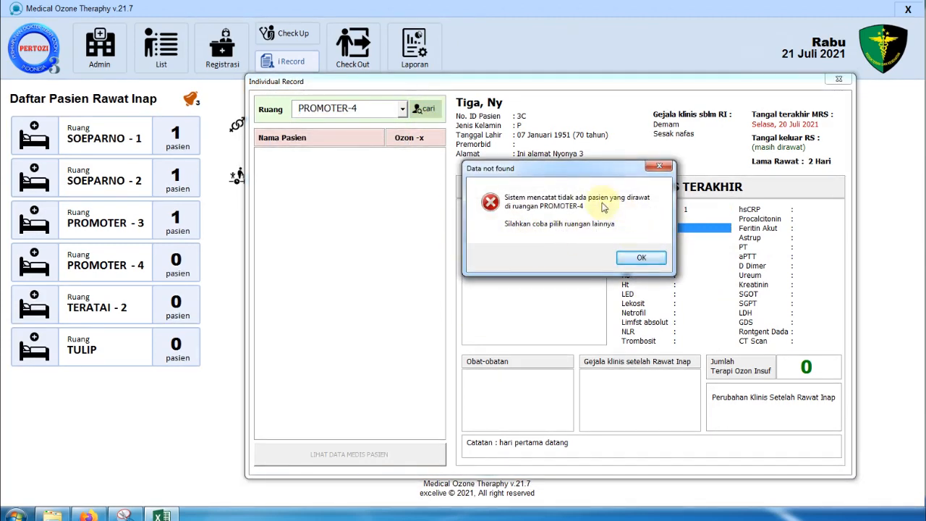
click(642, 258)
click(839, 79)
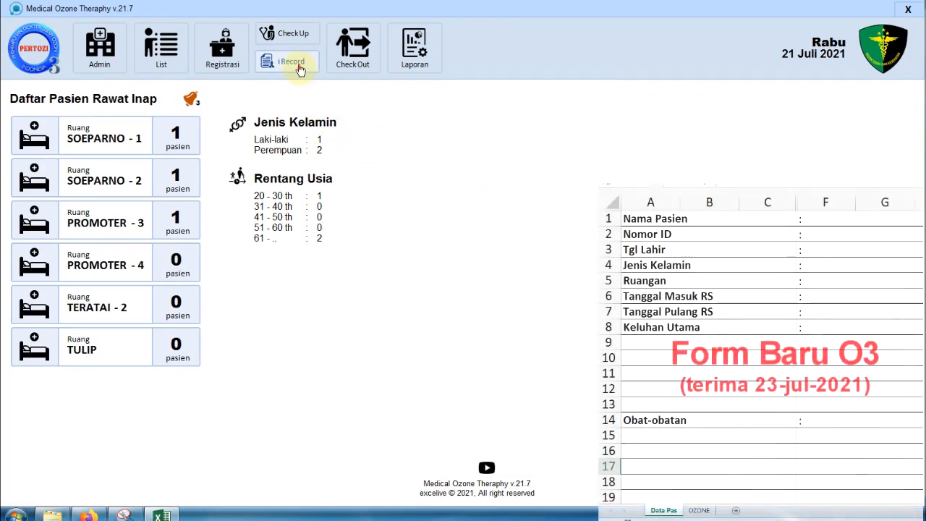
click(292, 63)
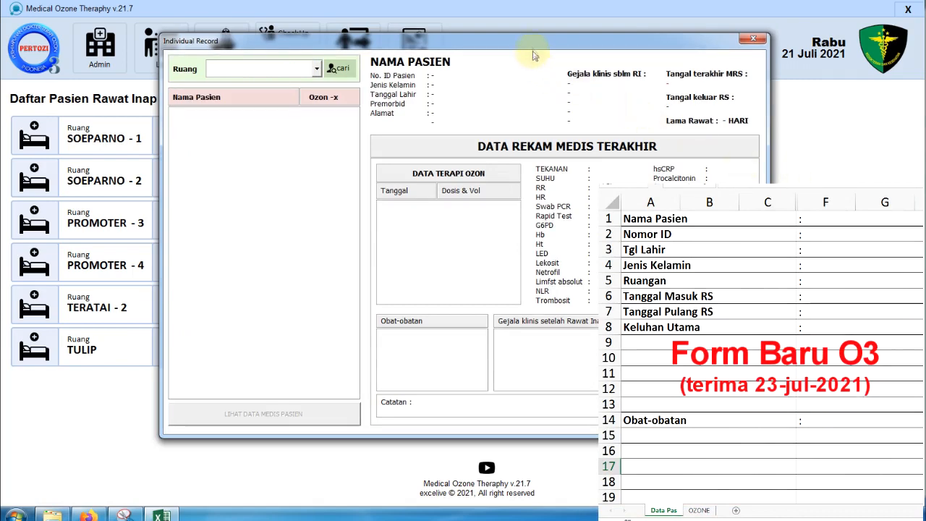
drag(534, 43, 585, 81)
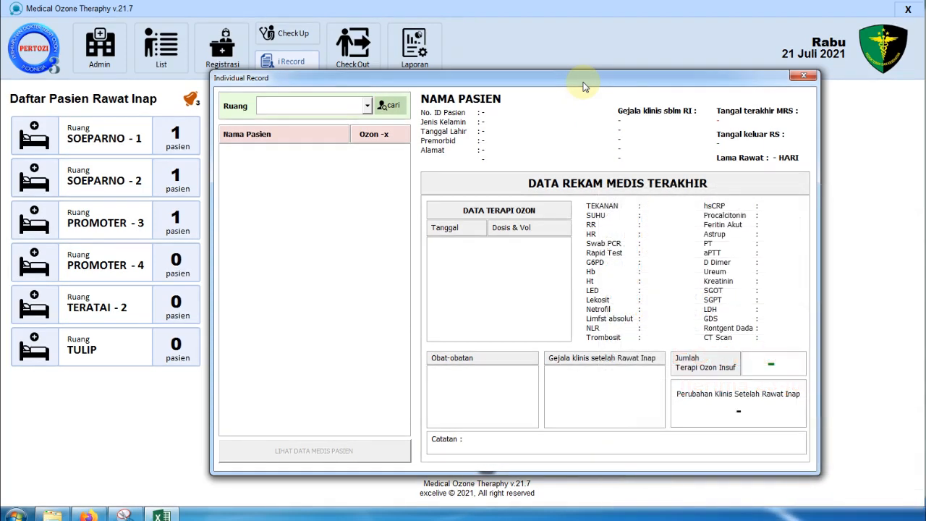
click(125, 515)
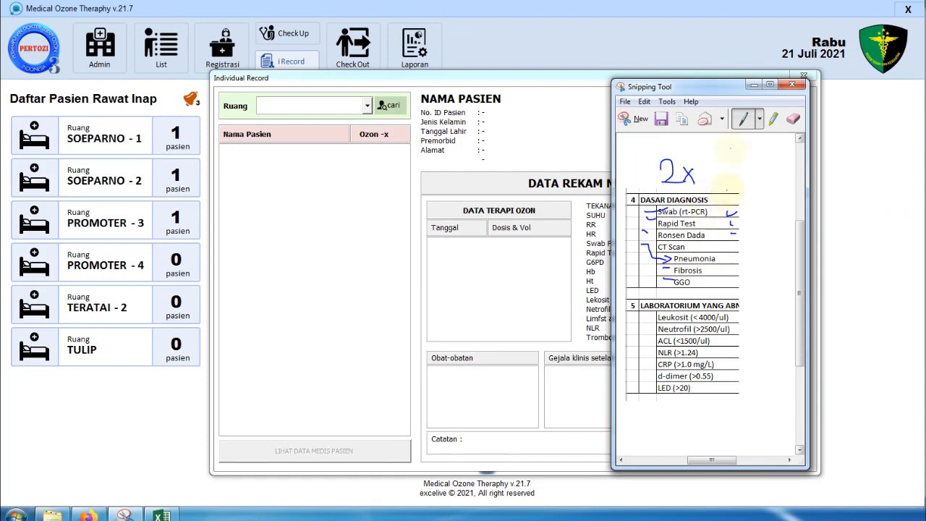
click(753, 84)
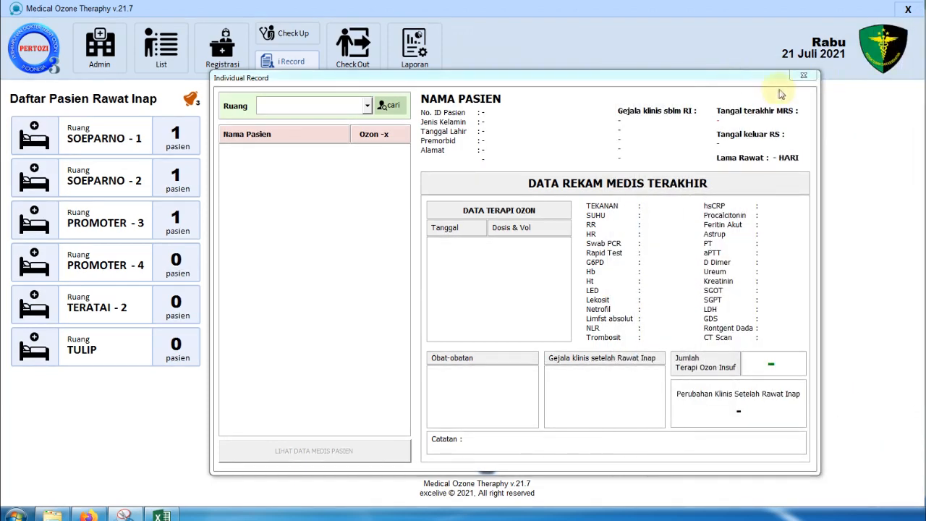
click(803, 77)
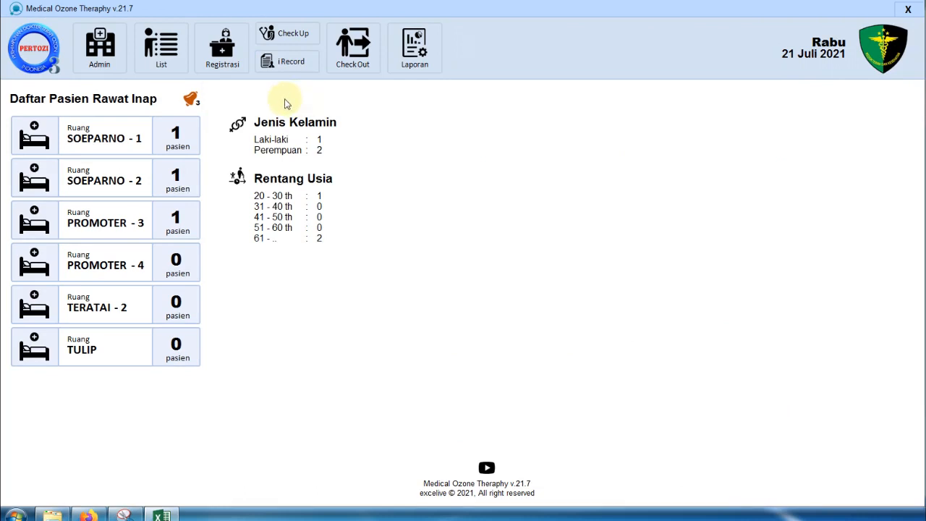
- Open Registrasi and fill it with the first patient from the ID list
click(226, 52)
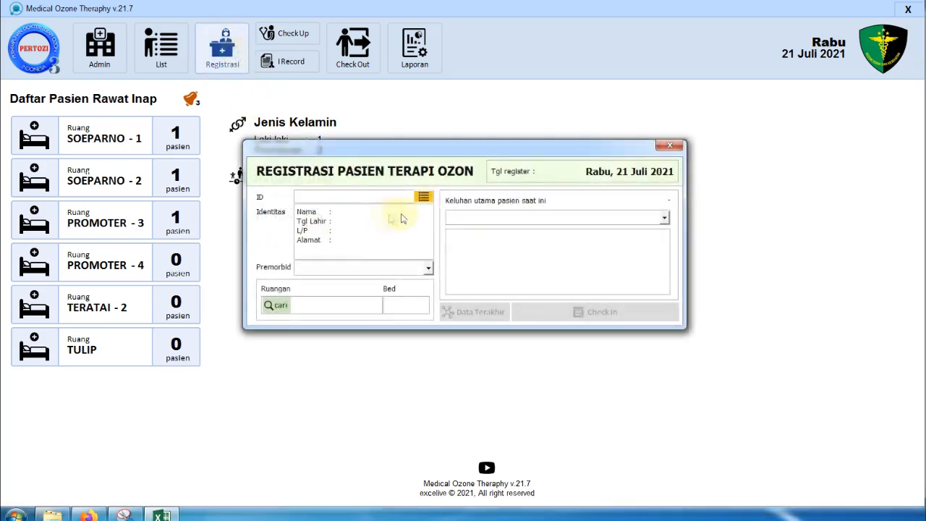
click(425, 198)
drag(455, 68, 688, 79)
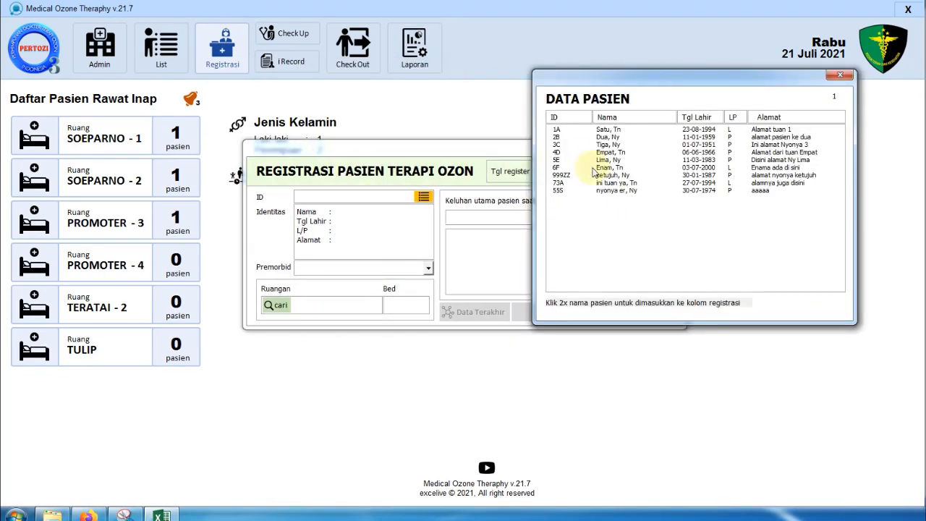
click(619, 131)
click(618, 136)
click(620, 145)
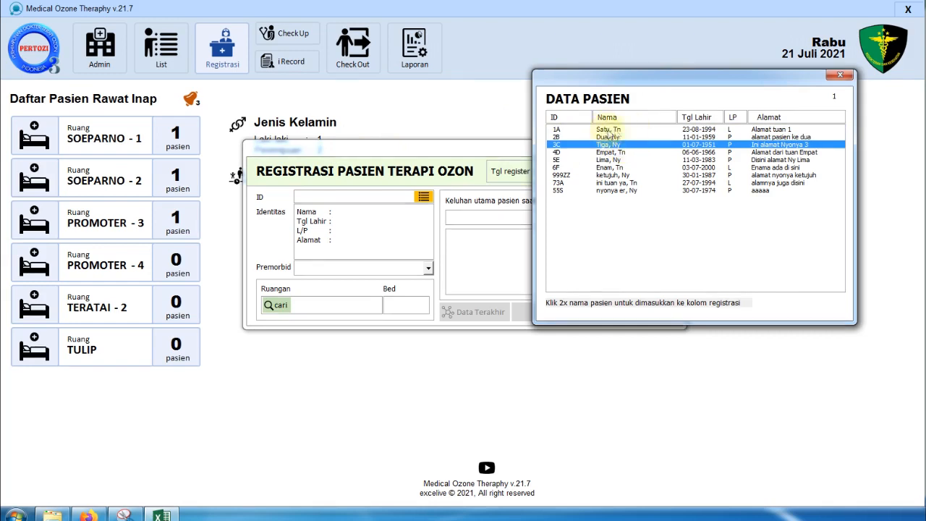
double_click(617, 130)
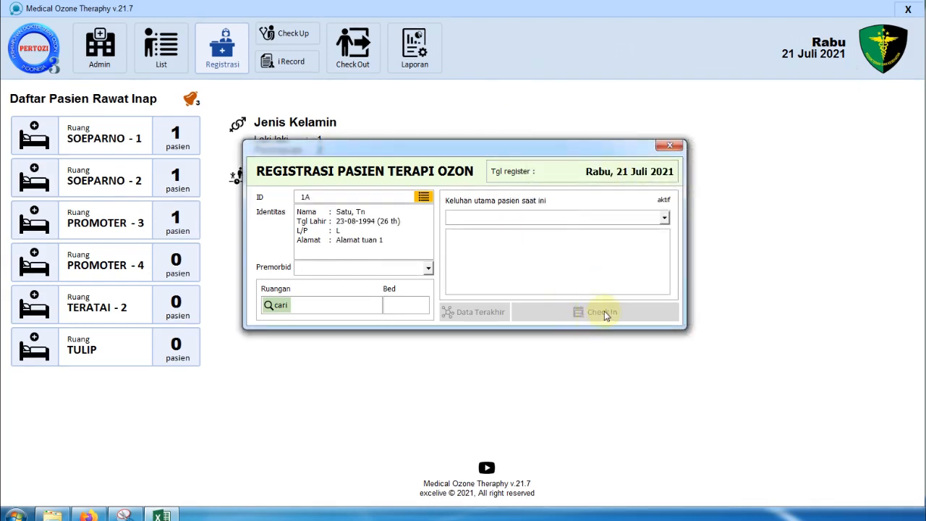
- Replace the registration's patient with the third one in the list
click(427, 198)
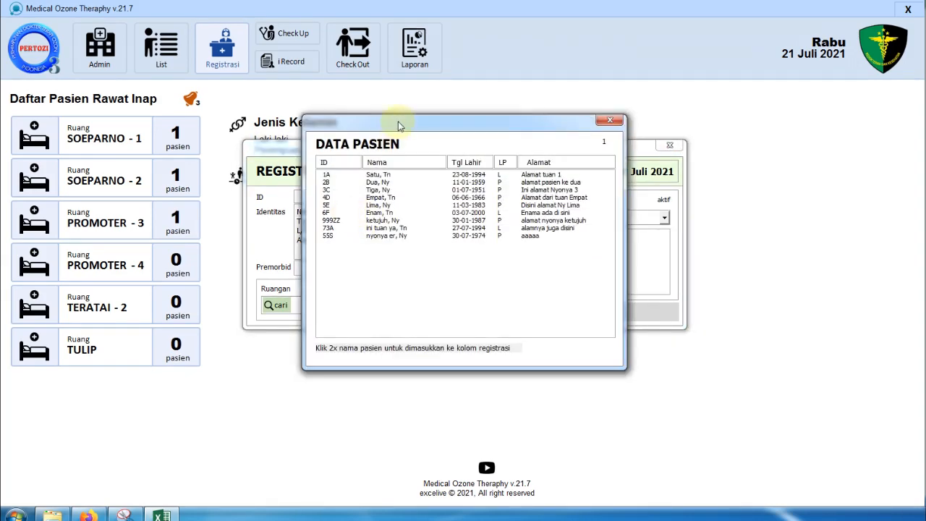
drag(400, 123, 504, 132)
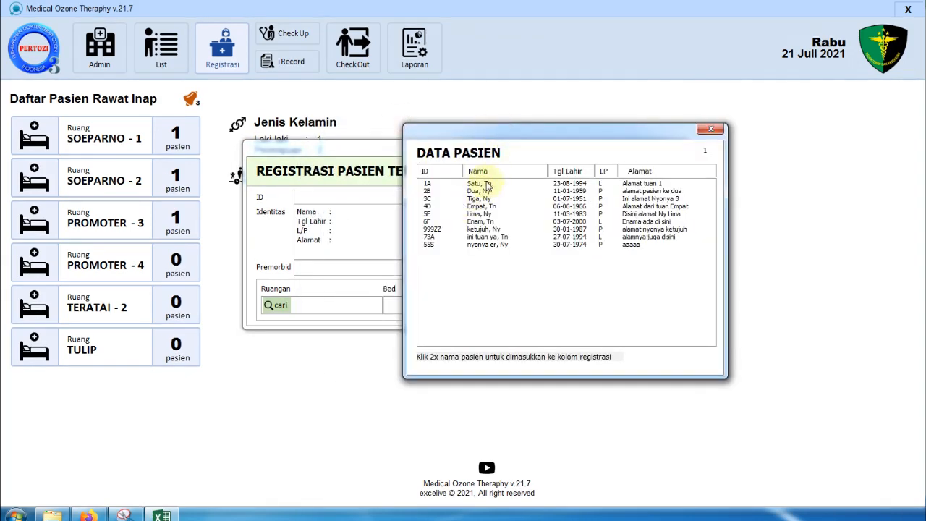
click(483, 199)
double_click(482, 200)
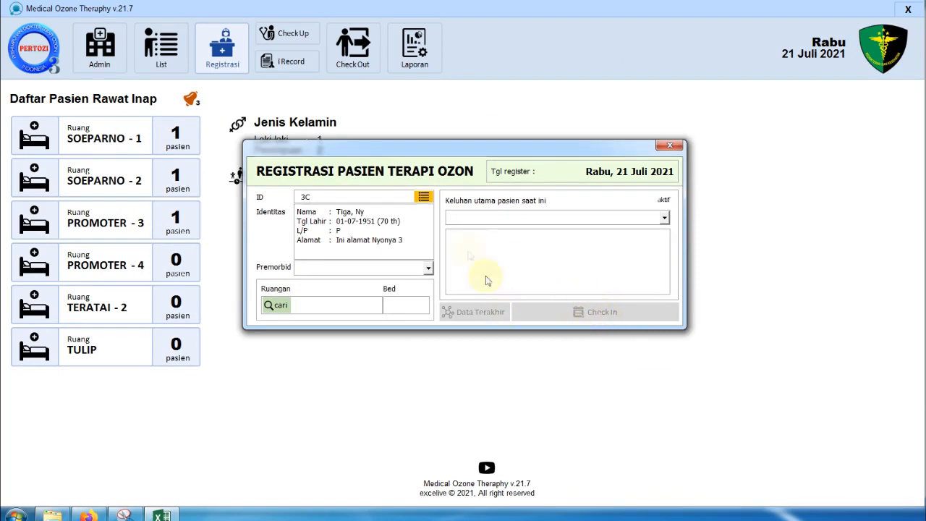
- Fill the registration with patient 4D and set premorbid condition to Usia > 60 thn
click(424, 198)
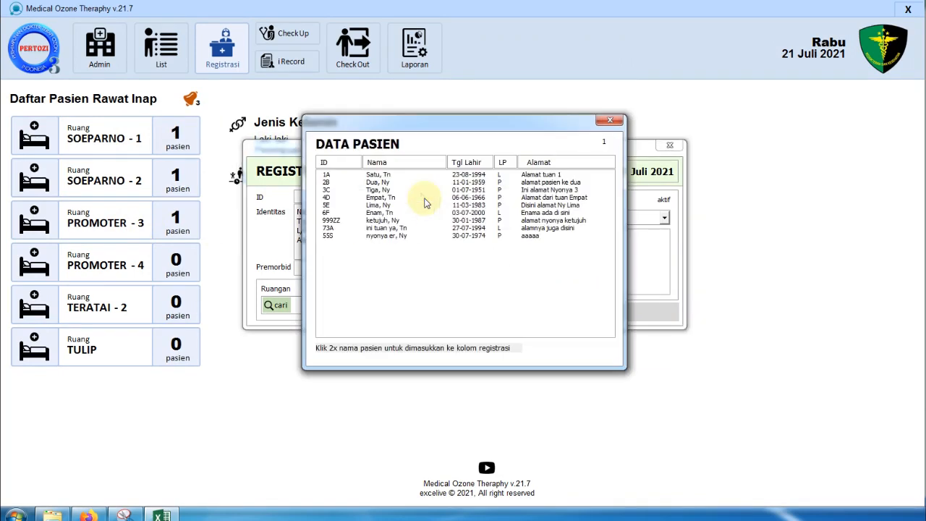
double_click(378, 198)
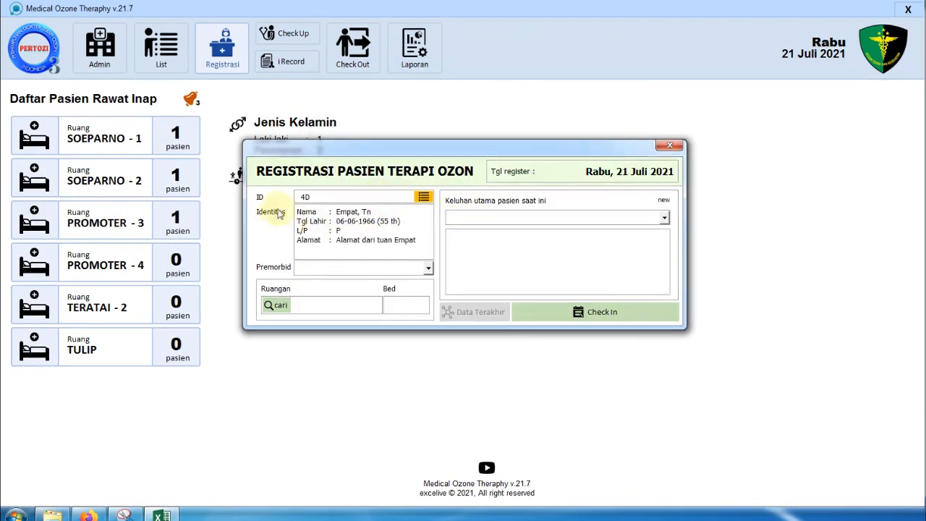
click(427, 270)
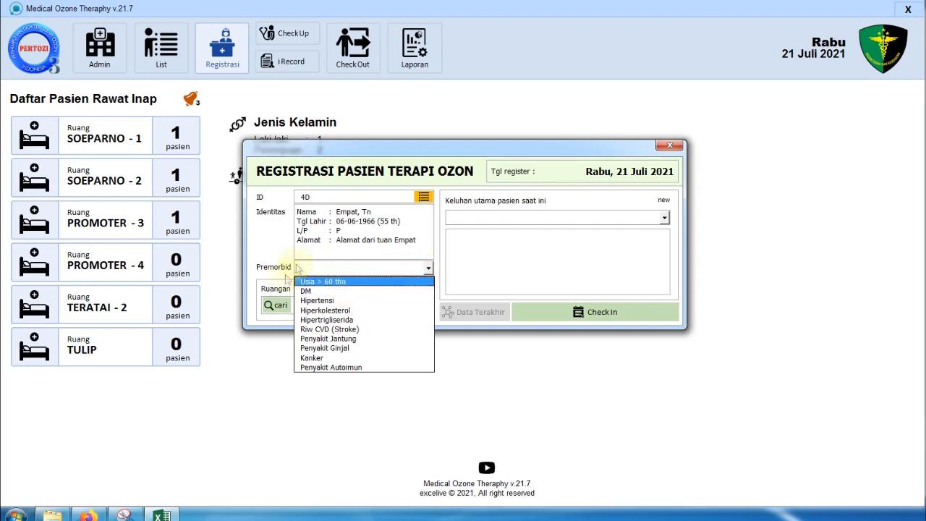
click(346, 285)
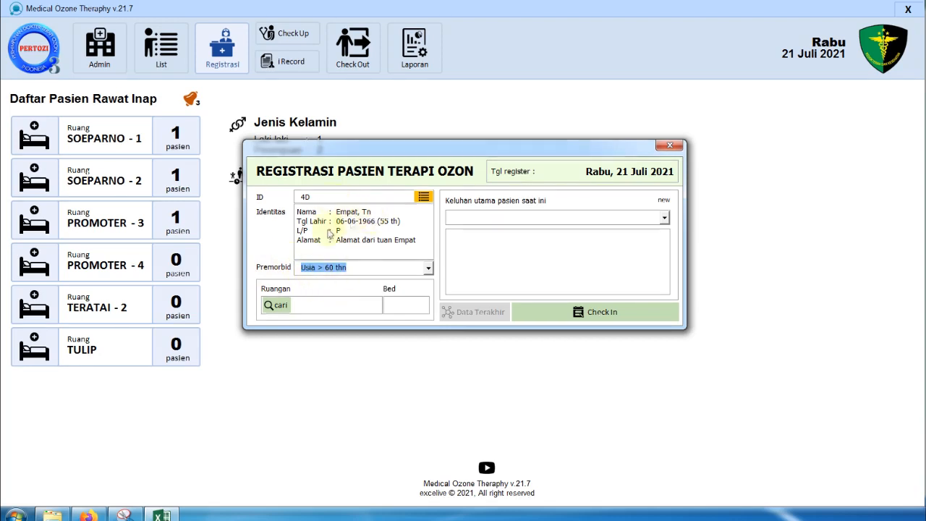
- Change the premorbid condition to Hipertensi, passing briefly through Hipertrigliserida
click(375, 271)
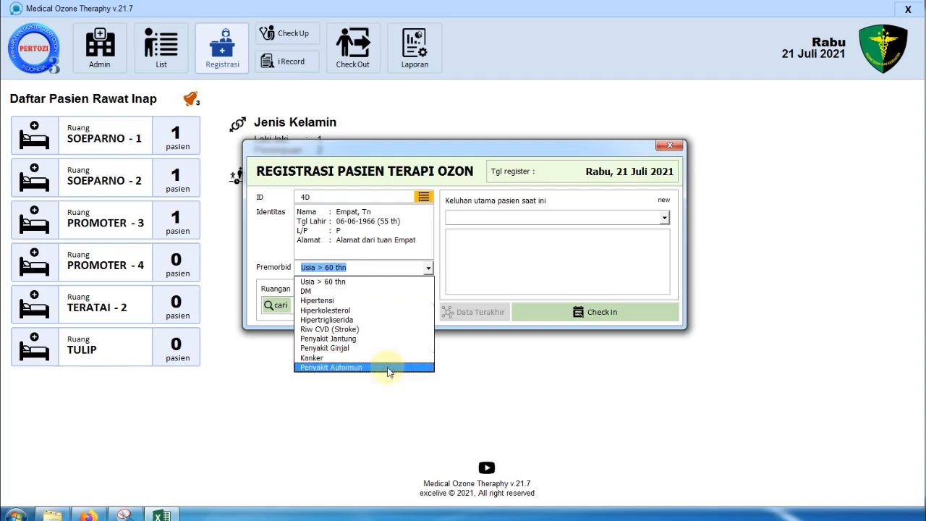
click(370, 320)
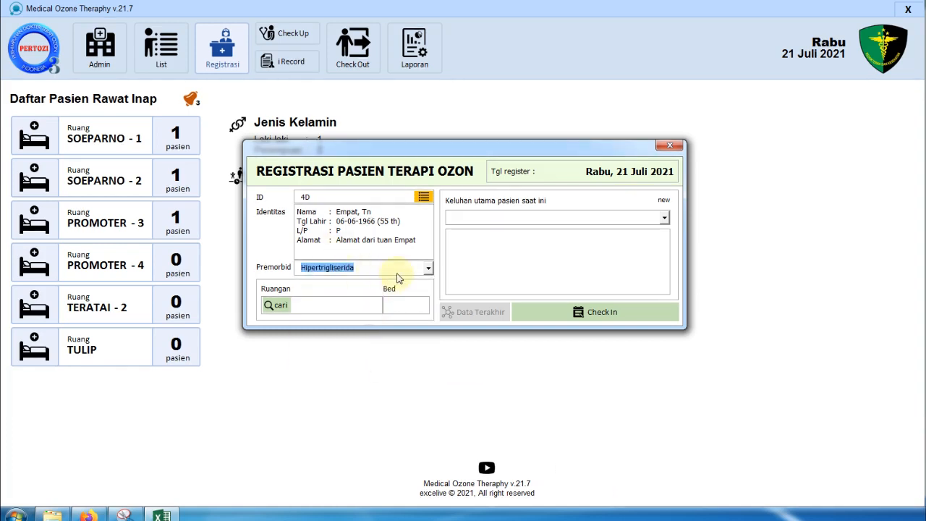
click(396, 269)
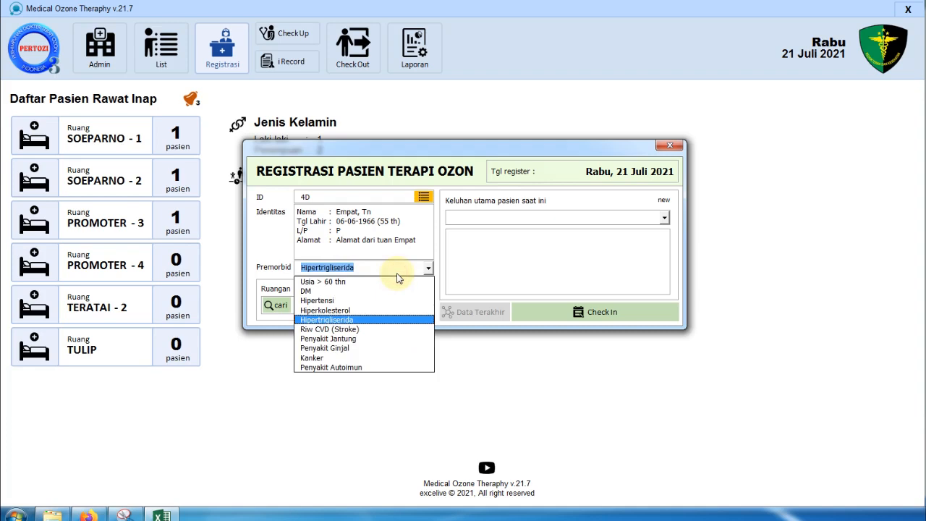
click(382, 300)
click(387, 269)
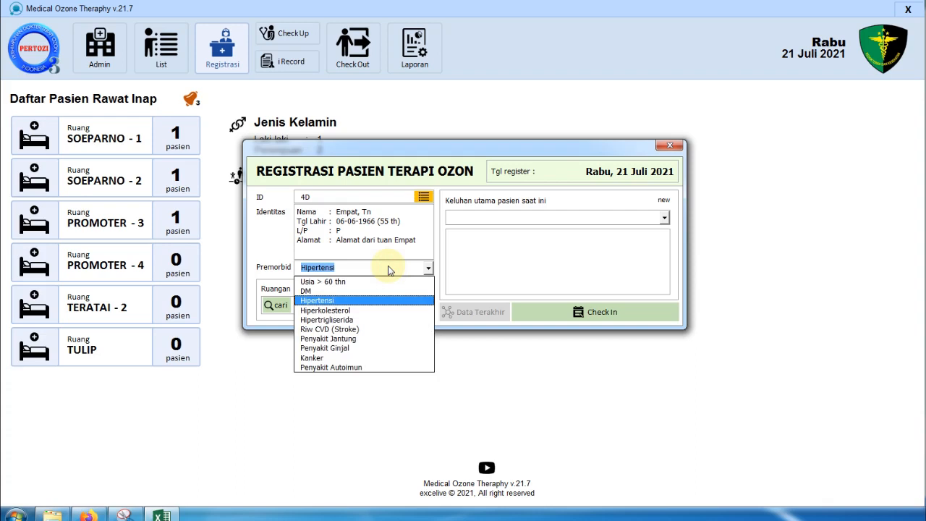
click(394, 270)
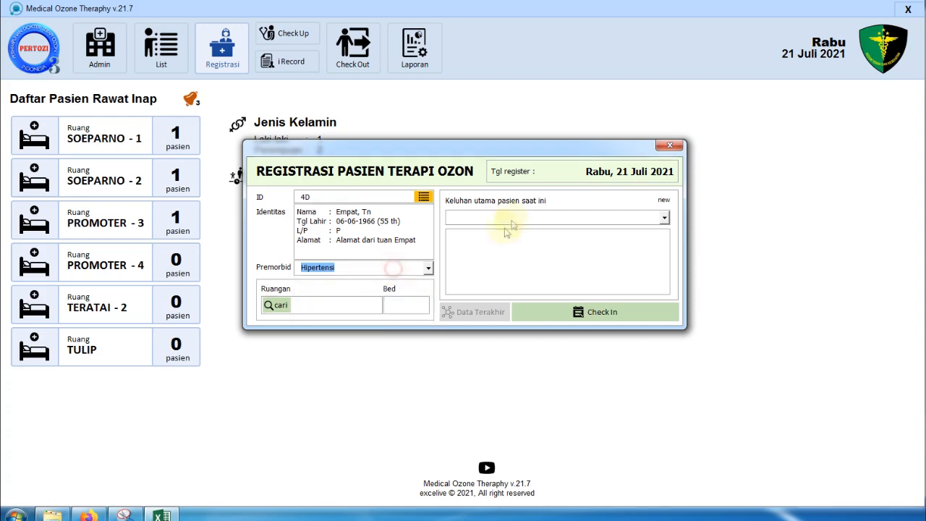
- Add Batuk, Sakit kepala, Ruam Kulit and Kualitas Tidur to the main complaints
click(559, 218)
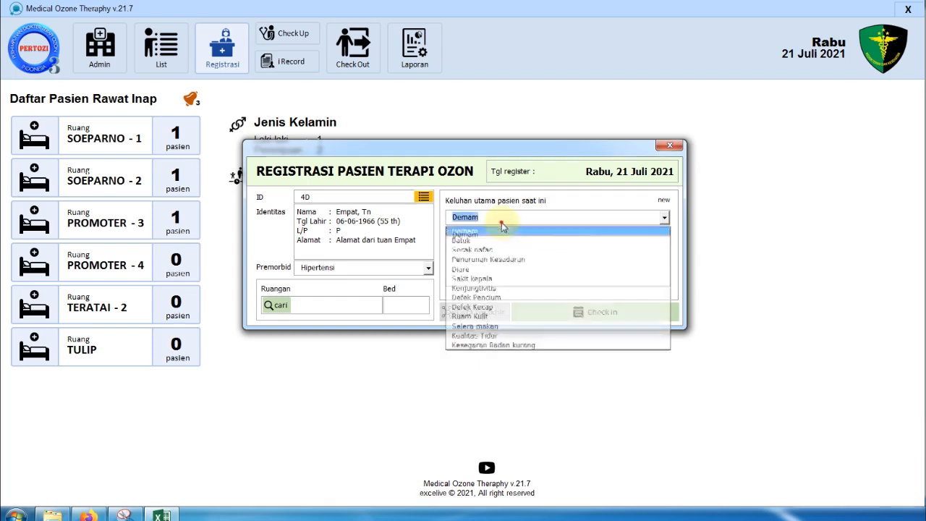
click(496, 240)
click(472, 279)
click(506, 217)
click(470, 316)
click(517, 217)
click(509, 335)
click(507, 217)
click(287, 275)
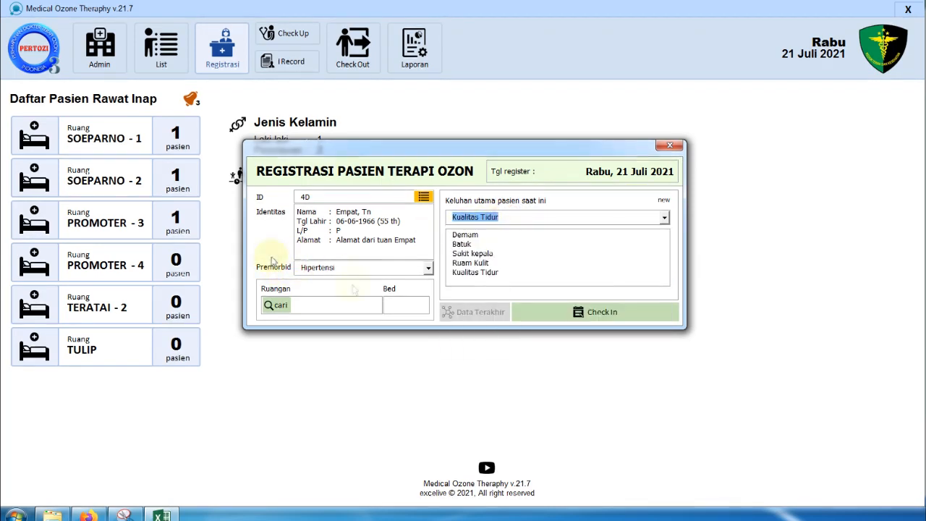
- Try adding Demam again and dismiss the duplicate complaint warning
click(510, 219)
click(494, 230)
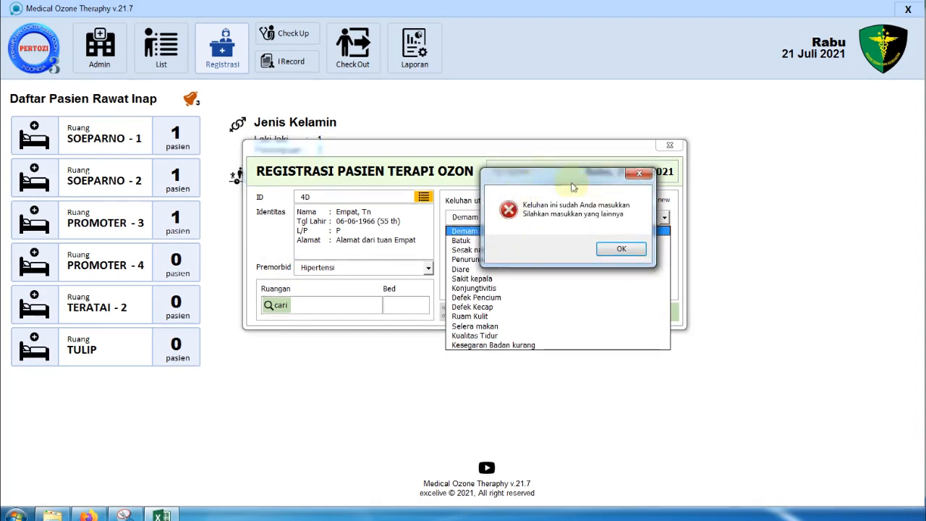
click(616, 249)
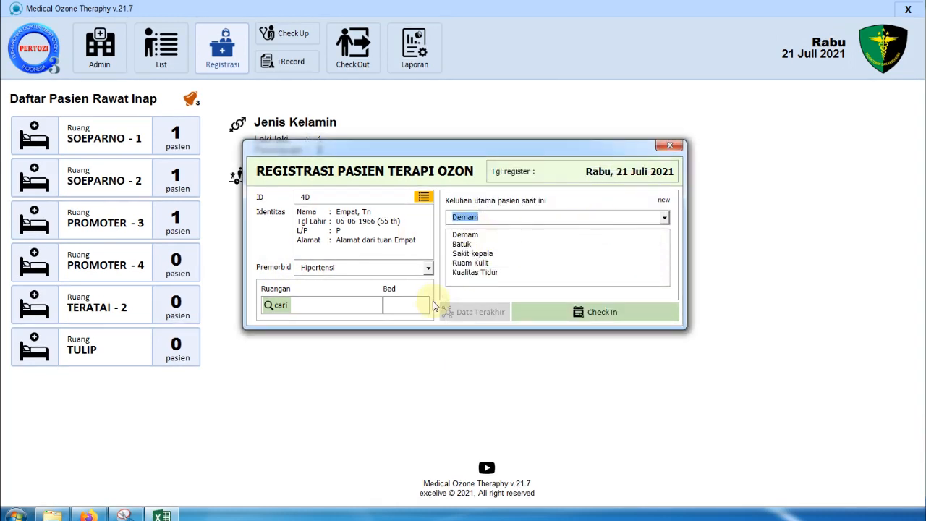
- Attempt Check In and dismiss the missing-room error
click(619, 317)
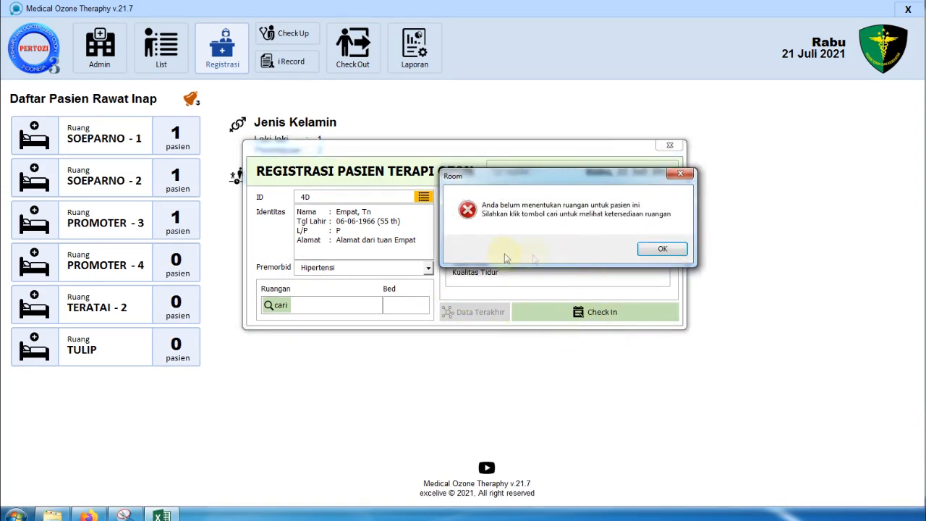
drag(557, 189, 450, 348)
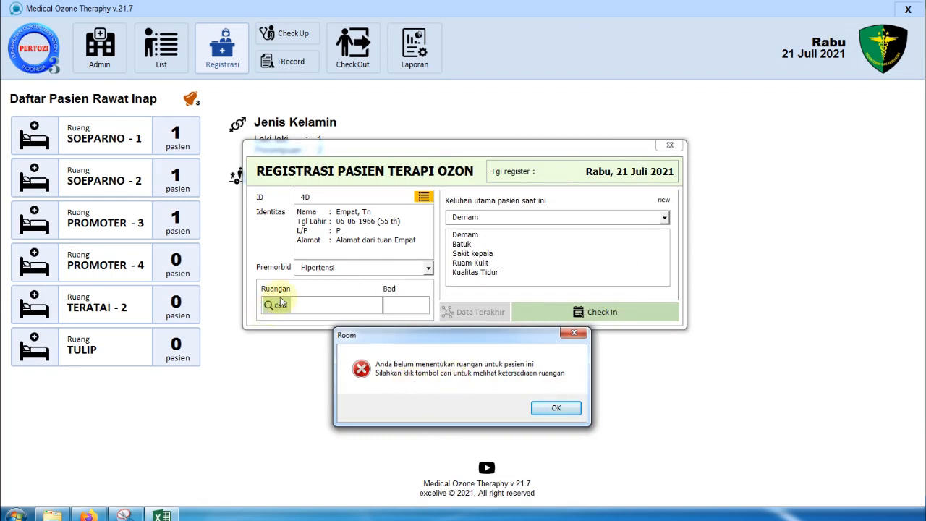
click(576, 409)
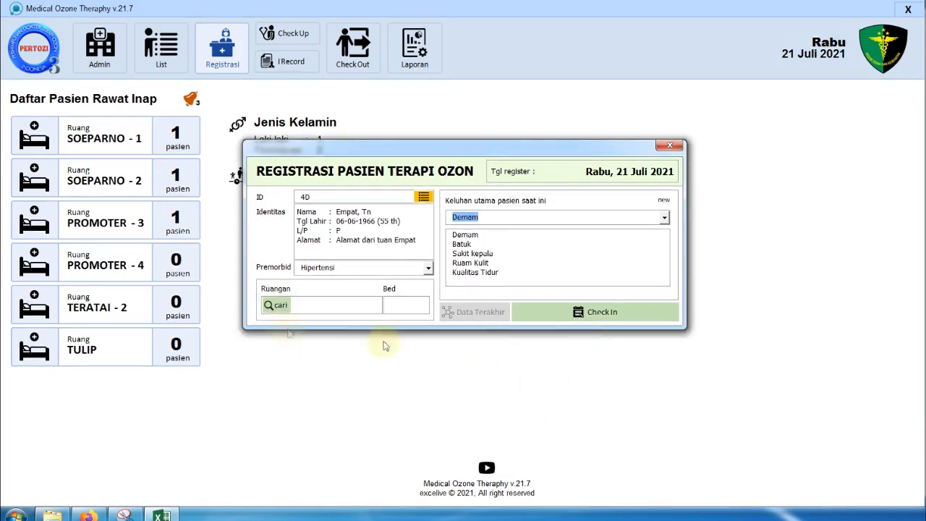
- Search available rooms and assign room TULIP to the patient
click(270, 308)
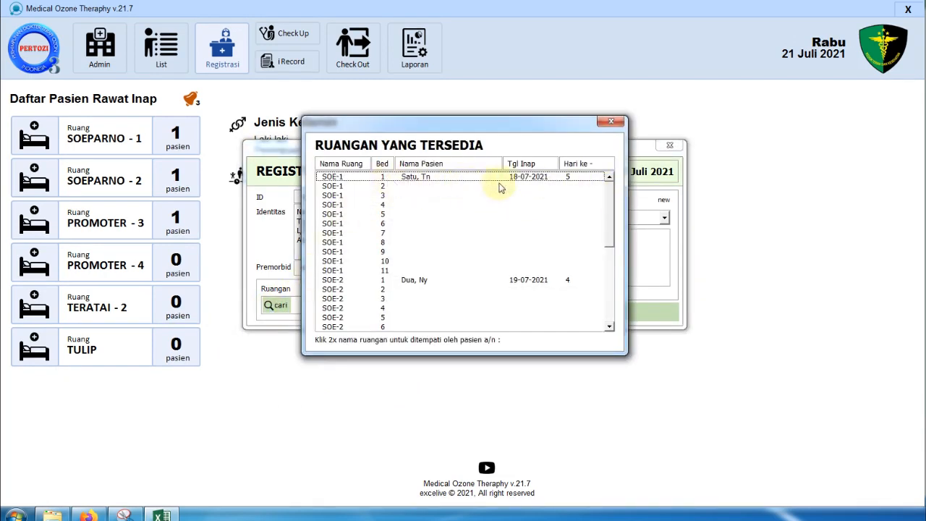
click(367, 183)
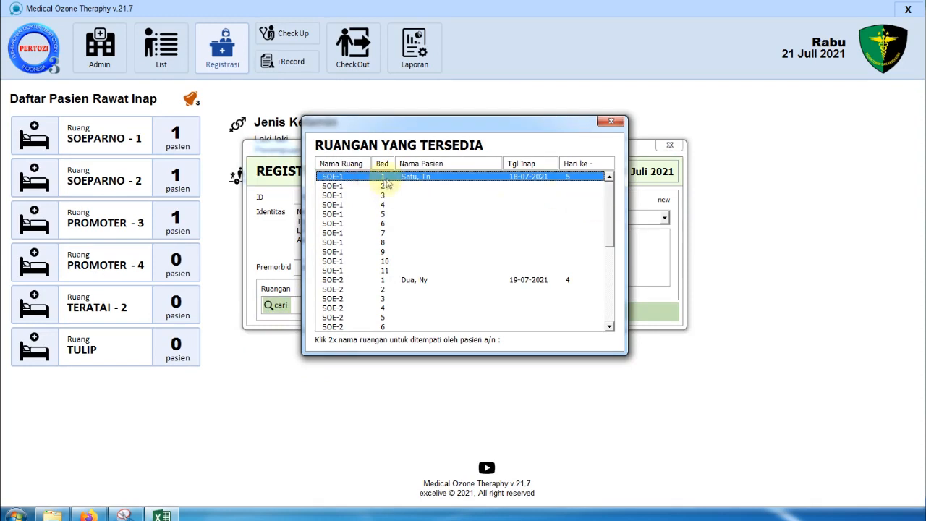
drag(608, 203, 612, 325)
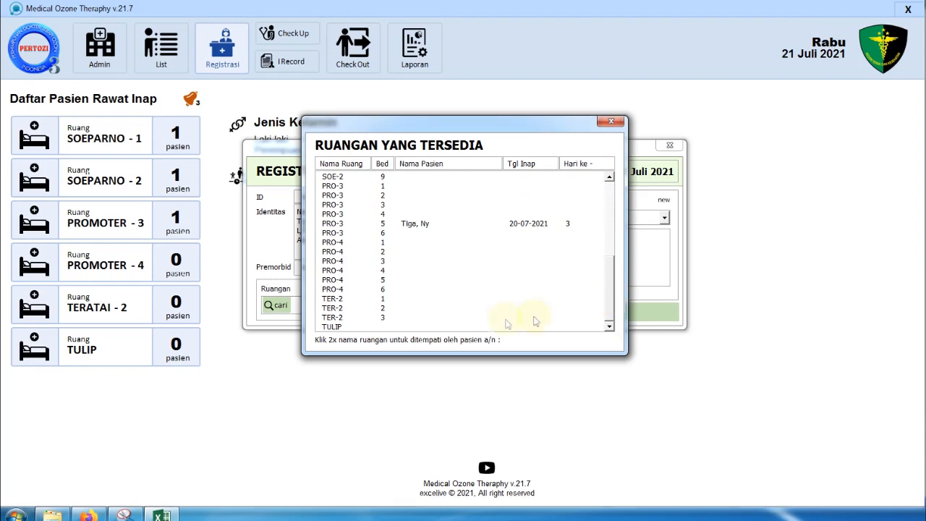
click(343, 327)
double_click(398, 327)
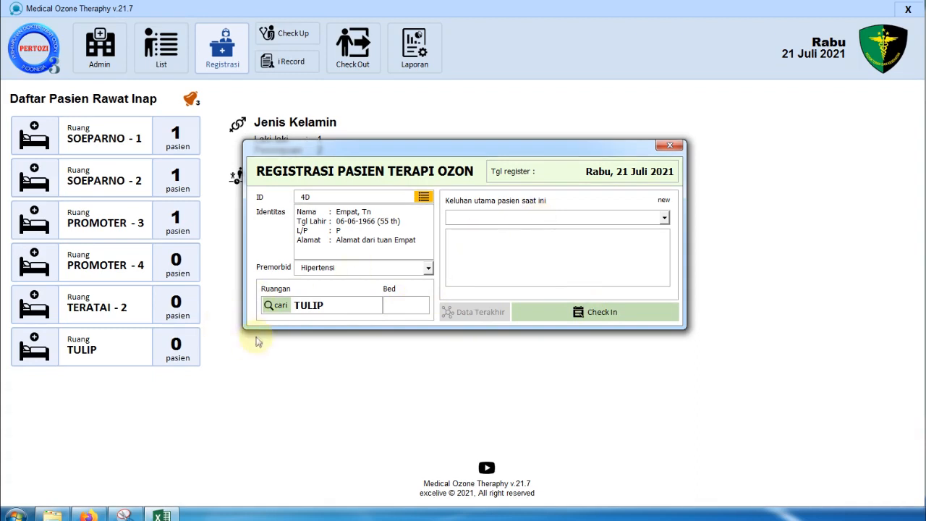
- Add Penurunan Kesadaran, Defek Pencium and Kualitas Tidur from the Keluhan dropdown
click(502, 220)
click(503, 221)
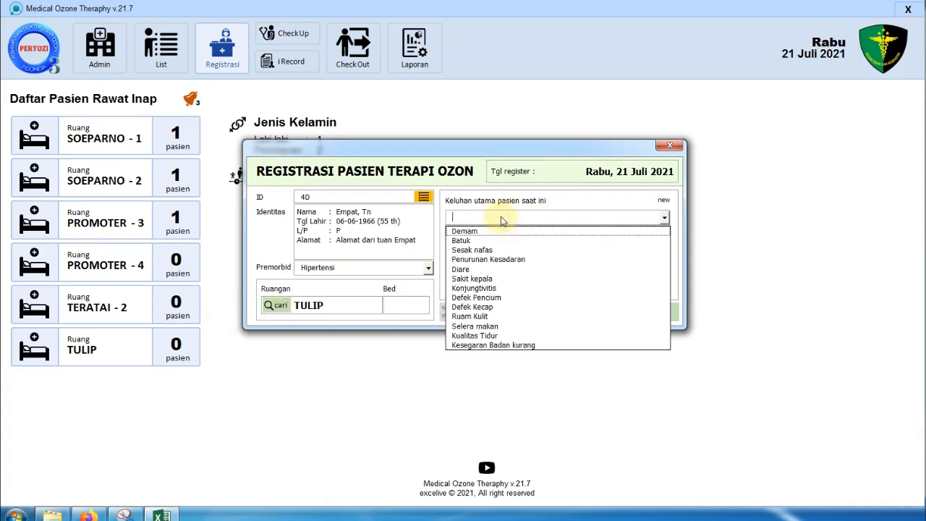
click(511, 259)
click(512, 224)
click(505, 297)
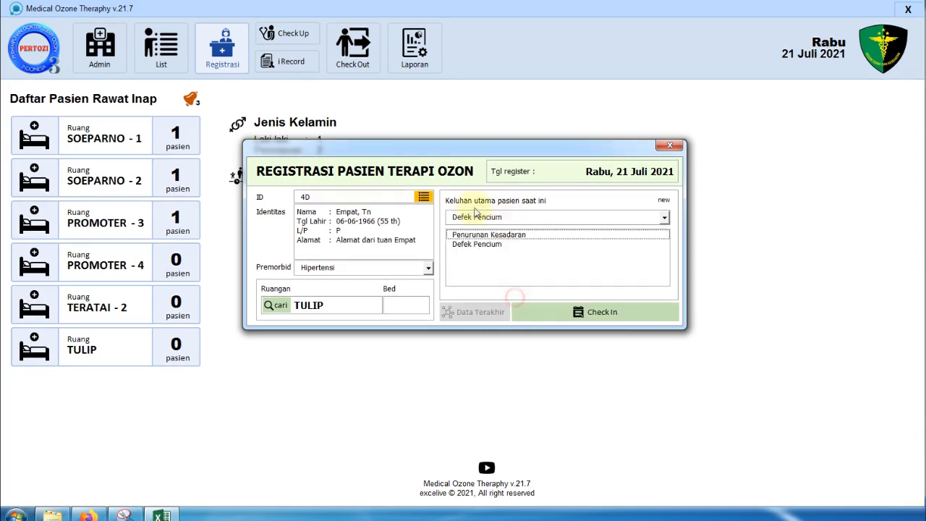
click(512, 220)
click(503, 335)
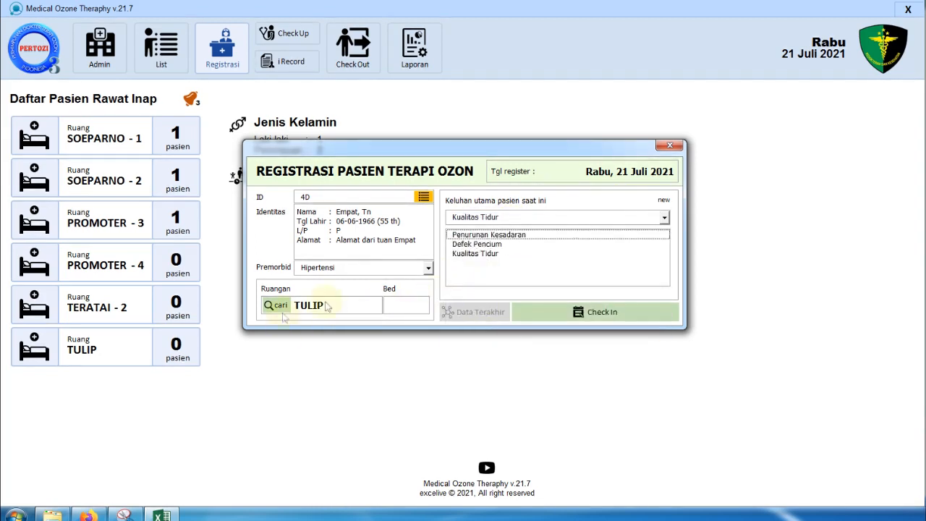
- Assign room TULIP to the patient from the room list
click(276, 306)
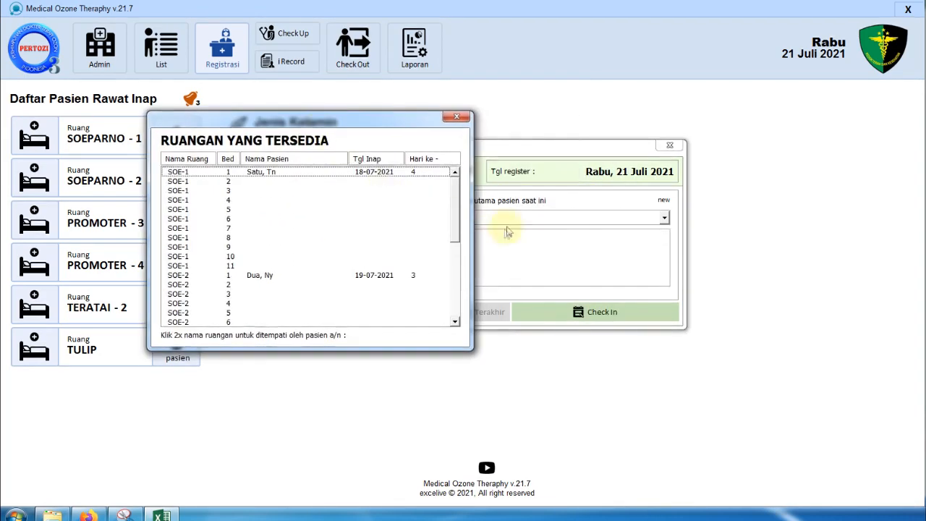
drag(455, 199, 454, 277)
click(211, 323)
double_click(211, 323)
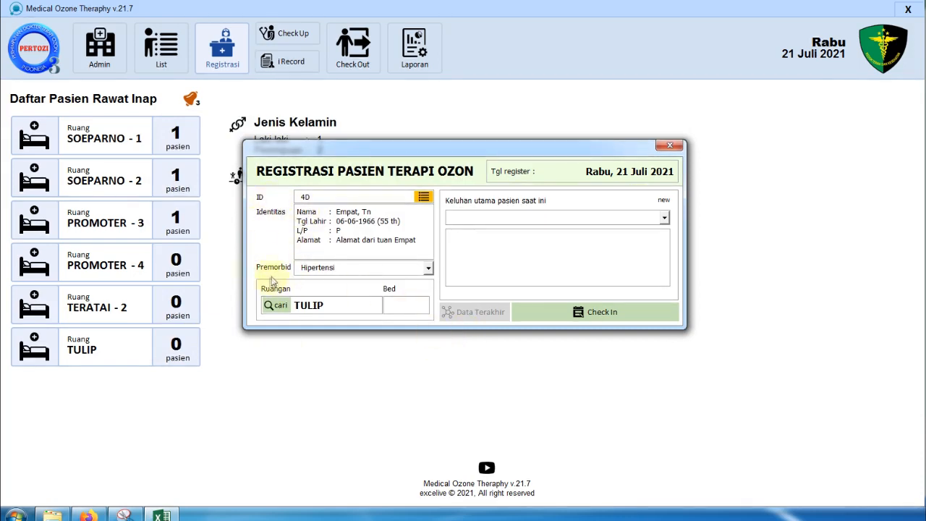
- Add Penurunan Kesadaran, Konjungtivitis and Defek Kecap as complaints and check the patient in
click(510, 218)
click(490, 259)
click(496, 288)
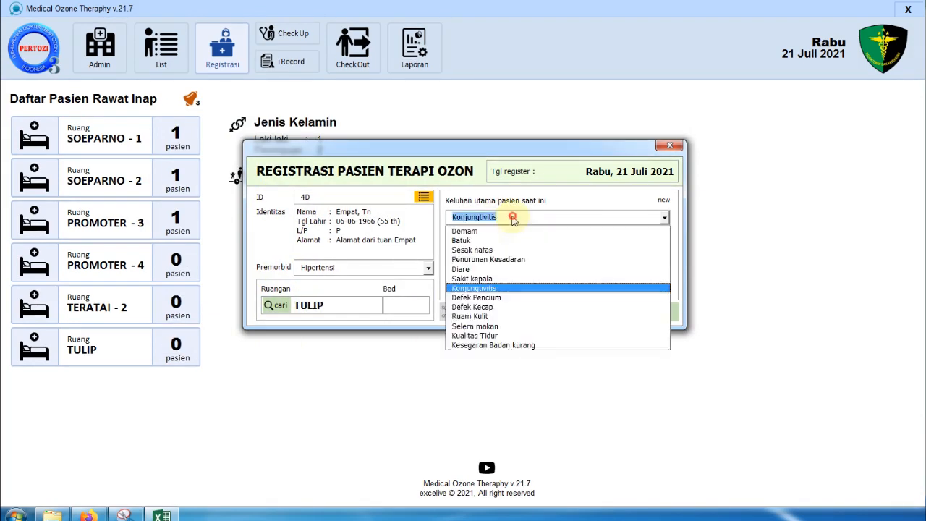
click(513, 307)
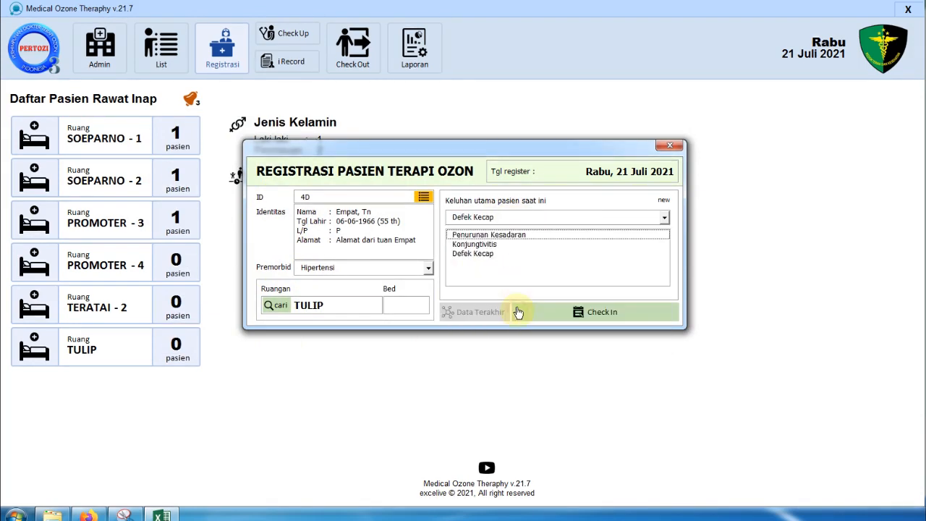
click(624, 307)
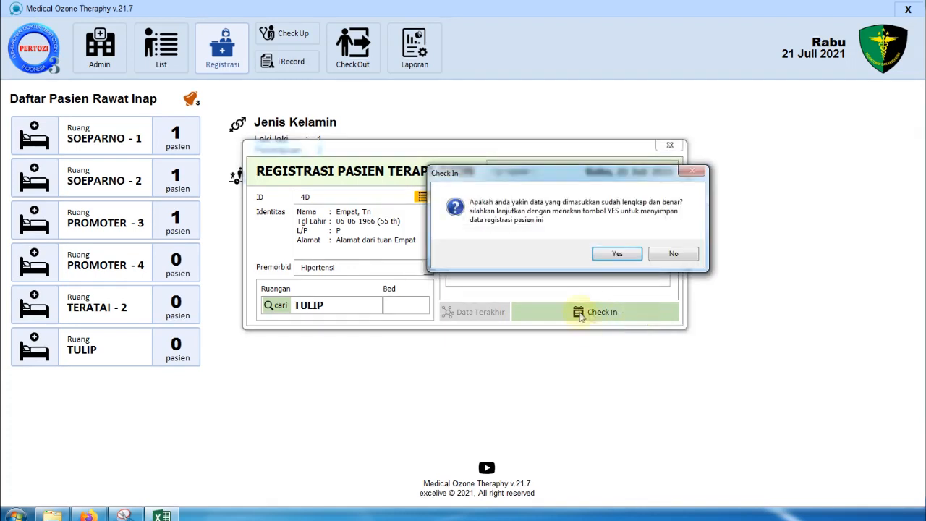
- Confirm the TULIP patient's check-in and dismiss the Registration Completed message
click(560, 275)
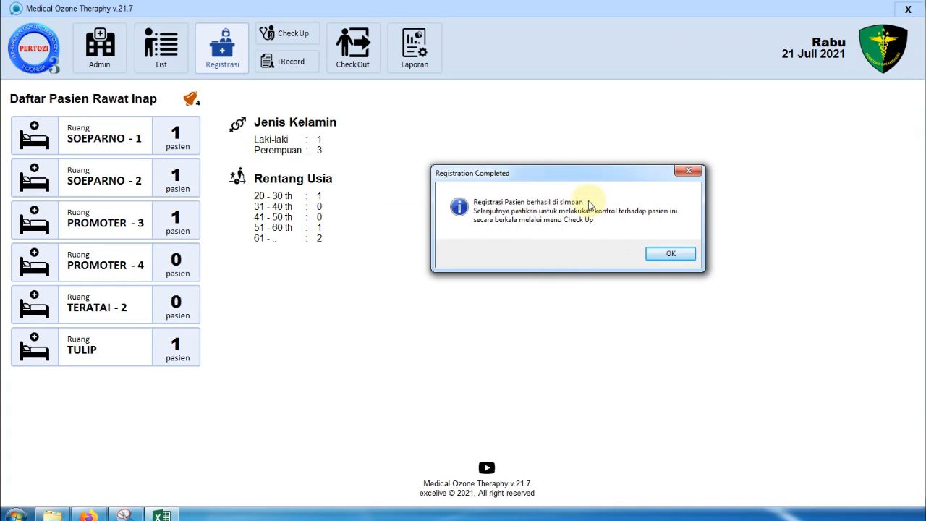
drag(579, 181, 451, 199)
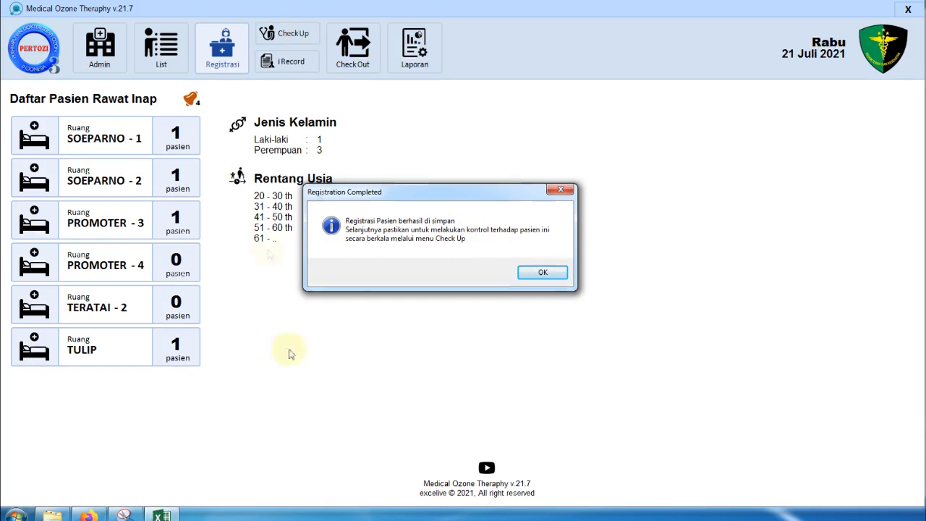
click(554, 272)
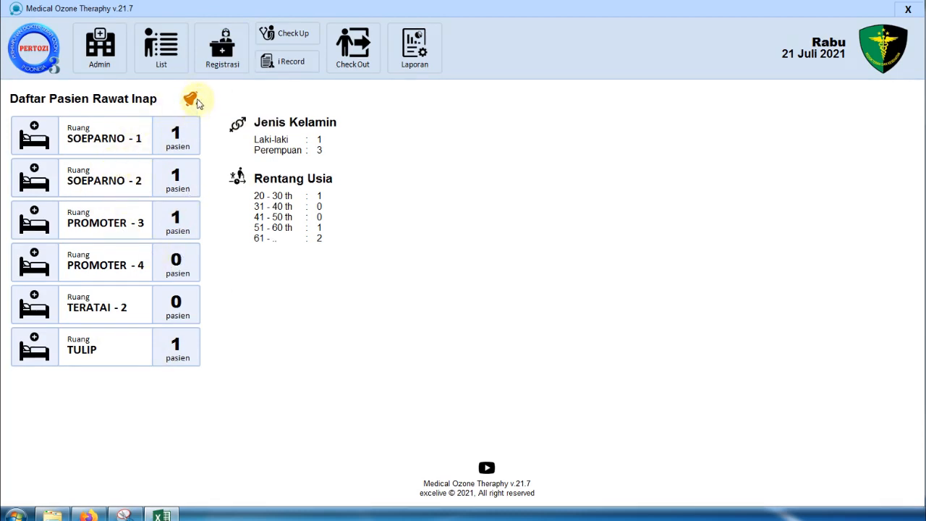
mouse_move(202, 105)
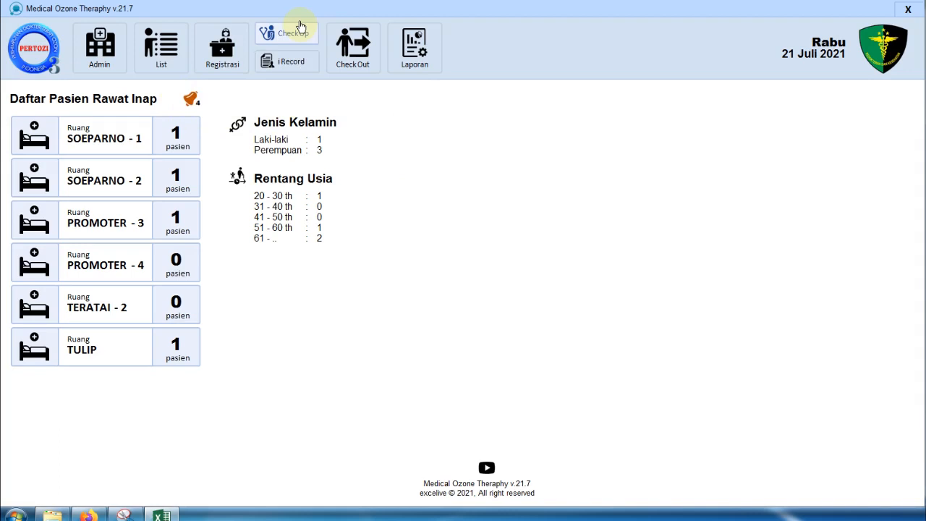
click(300, 27)
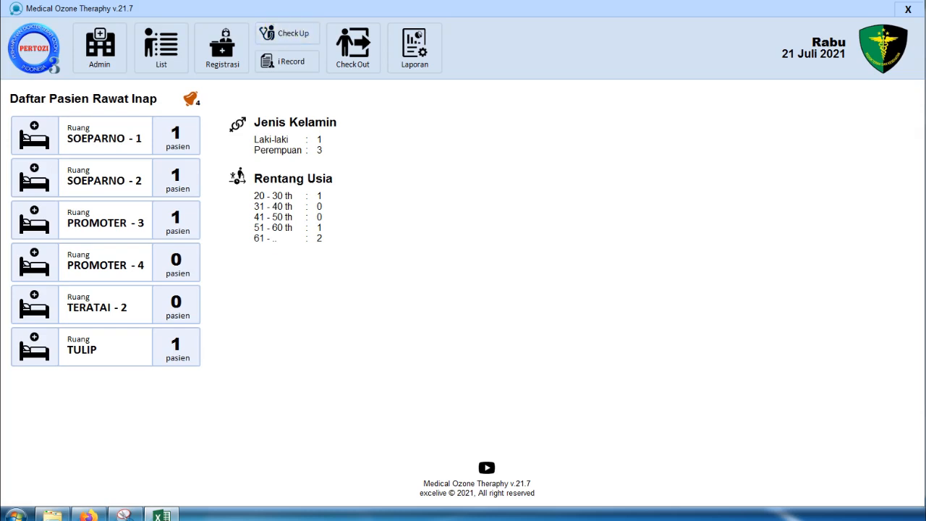
click(289, 53)
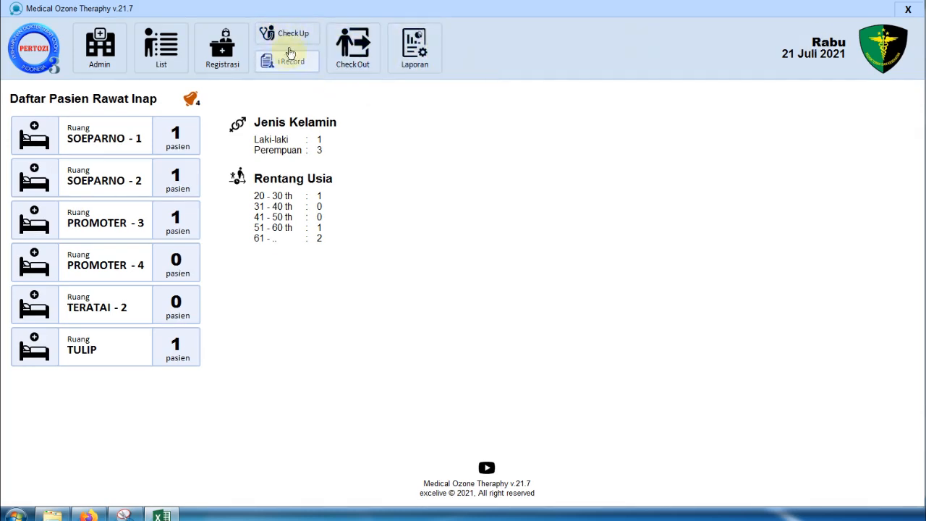
click(305, 42)
click(300, 39)
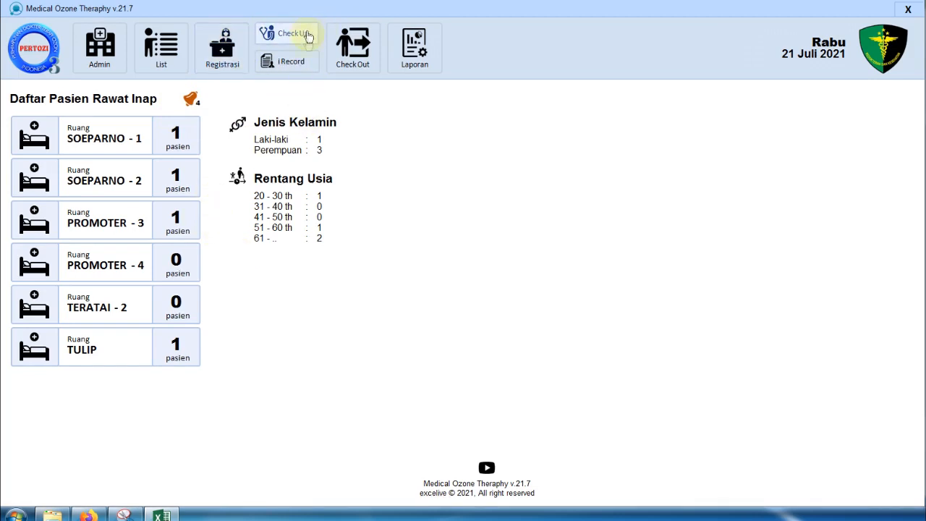
- From the Belum Check Up list, select the SOE-1 patient and open the Terapi Ozone form
click(302, 41)
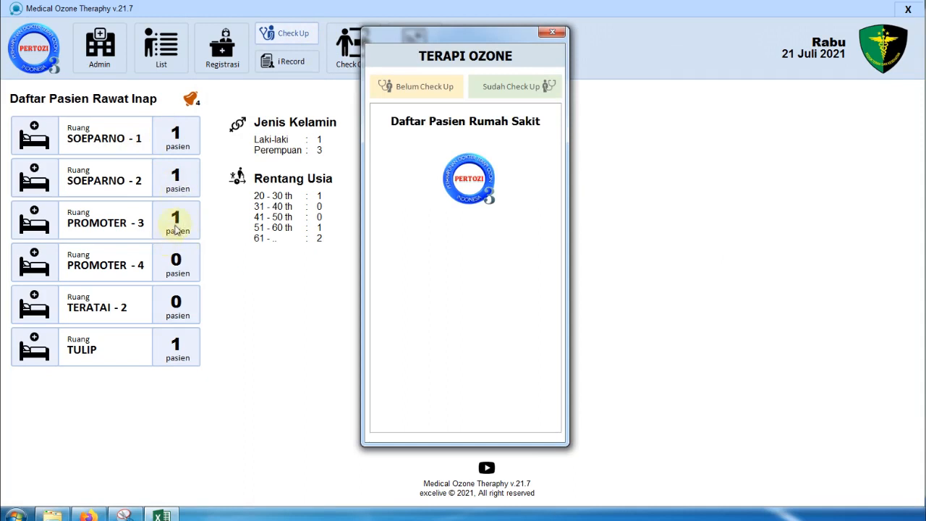
click(436, 95)
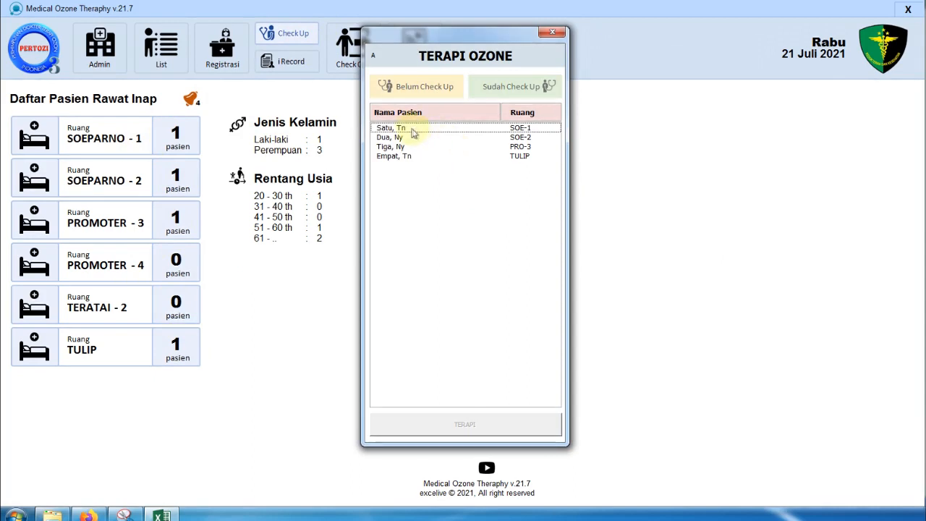
click(529, 131)
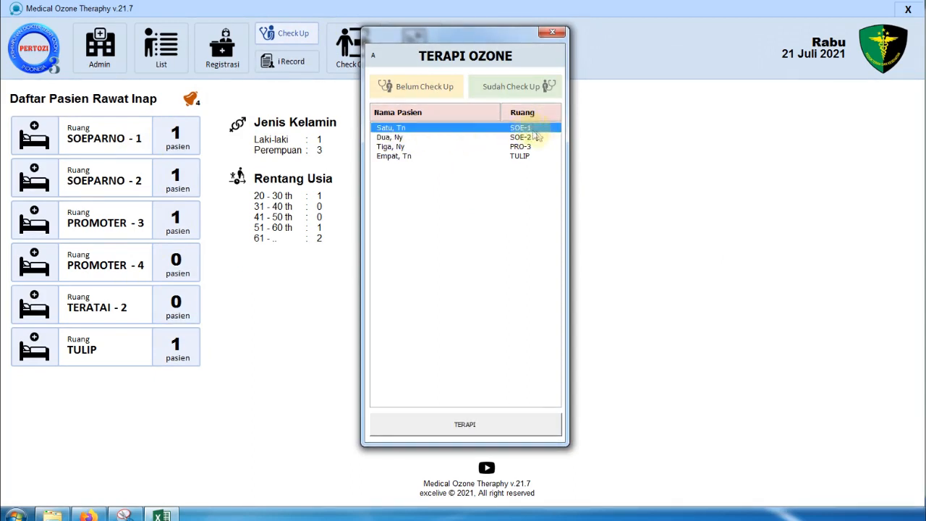
click(533, 137)
click(540, 147)
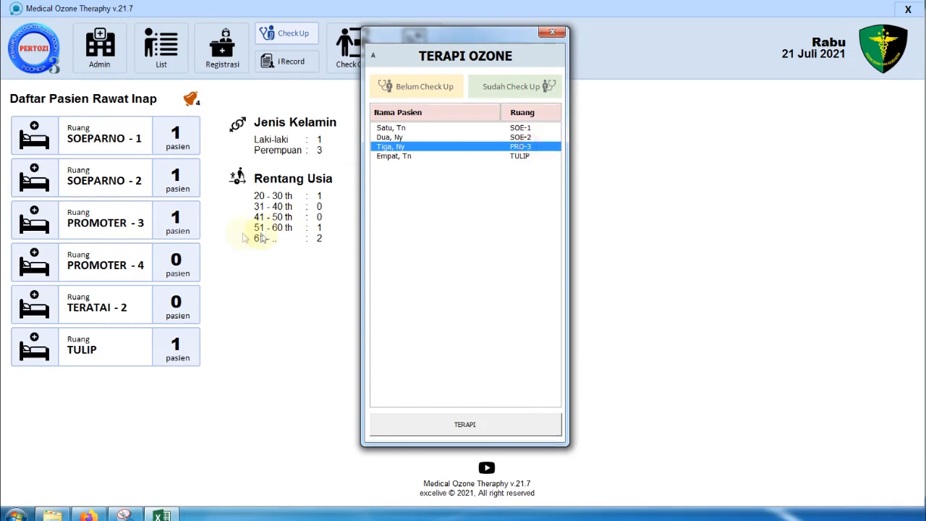
click(526, 157)
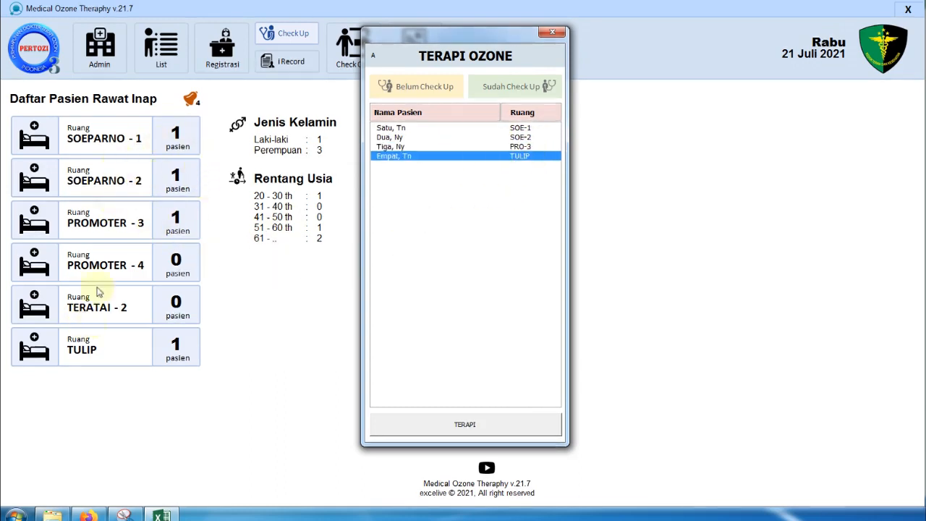
click(497, 128)
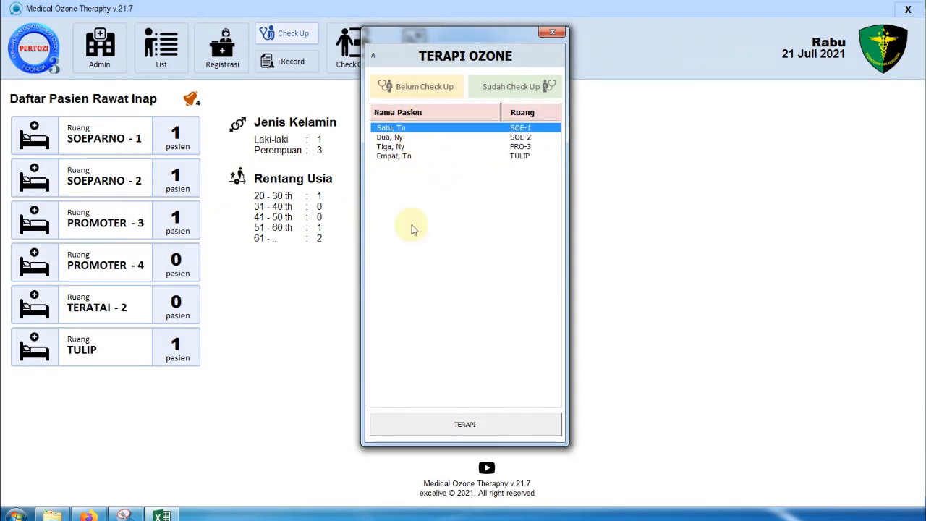
click(492, 434)
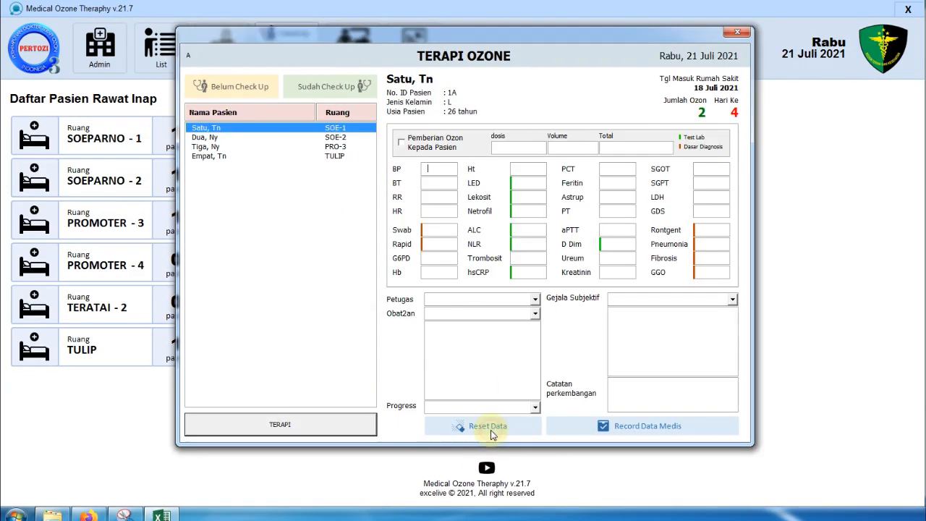
- Move the SOE-1 therapy form right and close it without saving
drag(451, 34, 550, 32)
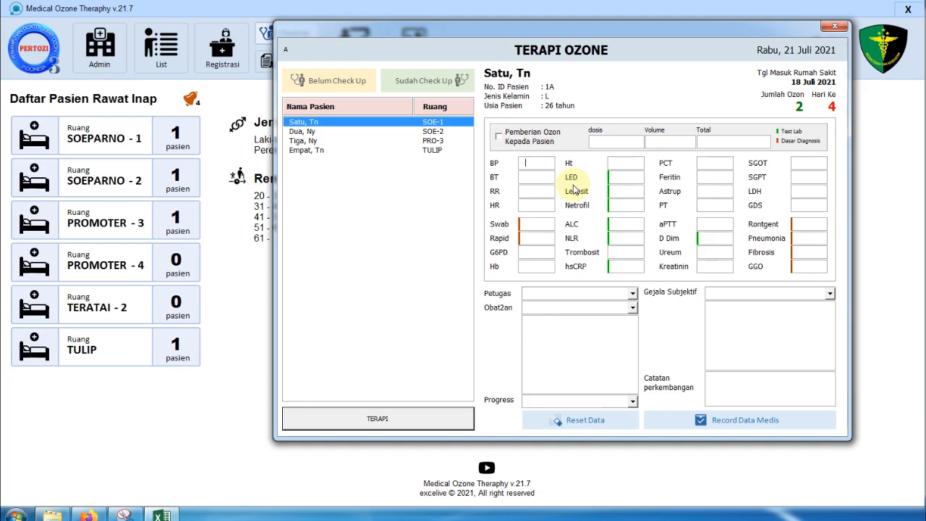
click(835, 27)
click(100, 47)
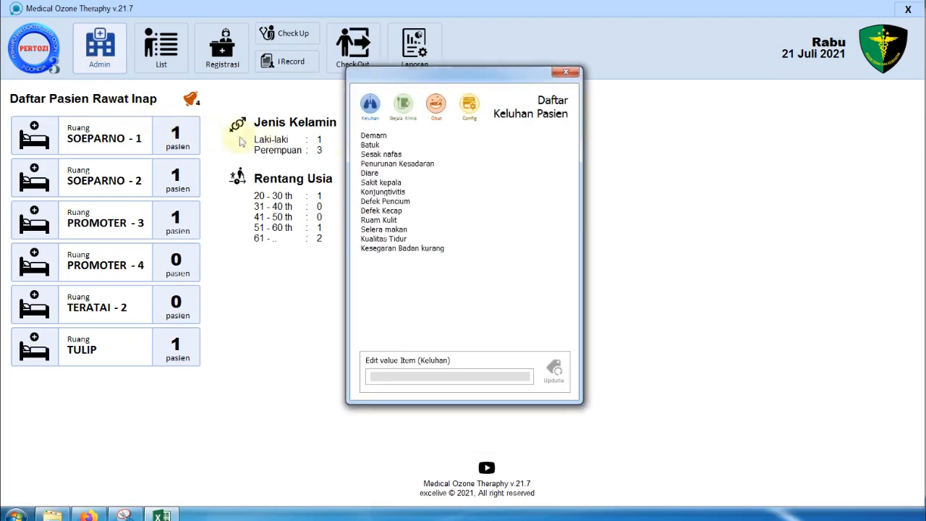
click(469, 107)
click(393, 190)
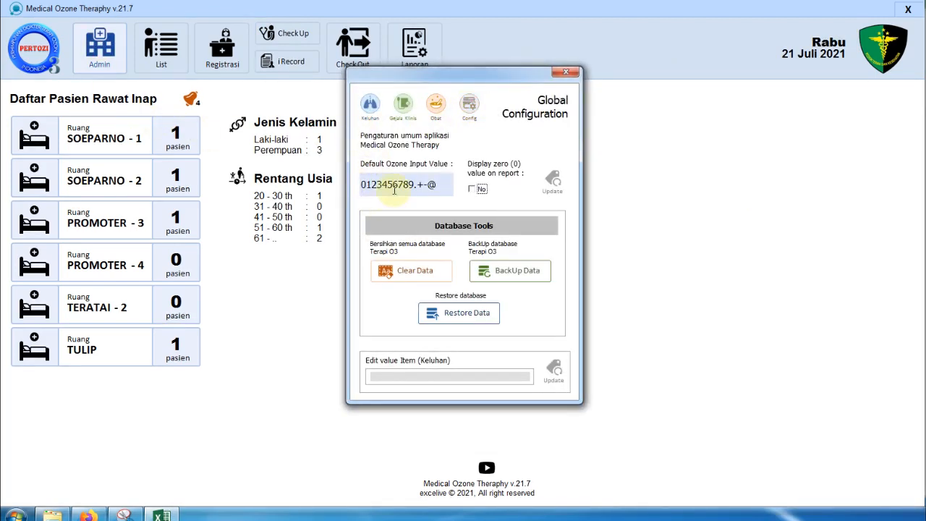
double_click(407, 187)
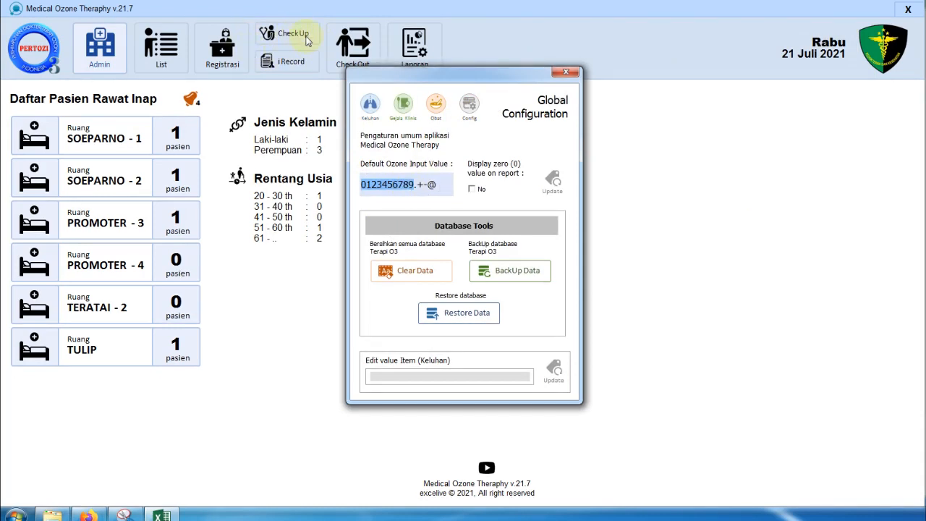
click(432, 186)
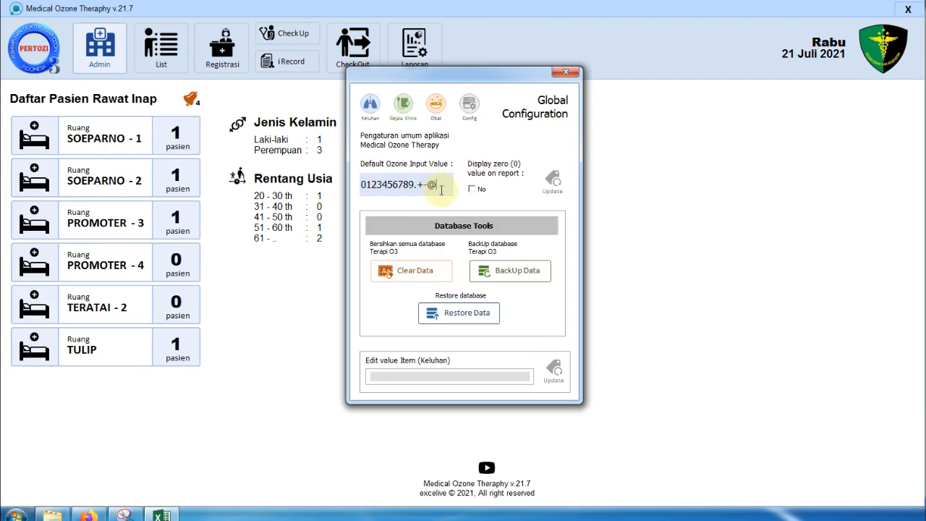
text(.+-@a)
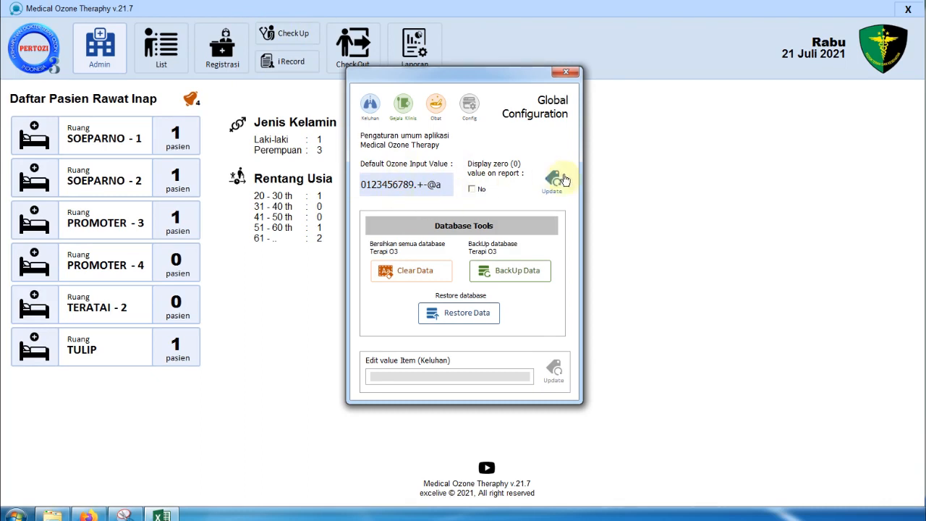
click(558, 182)
click(618, 249)
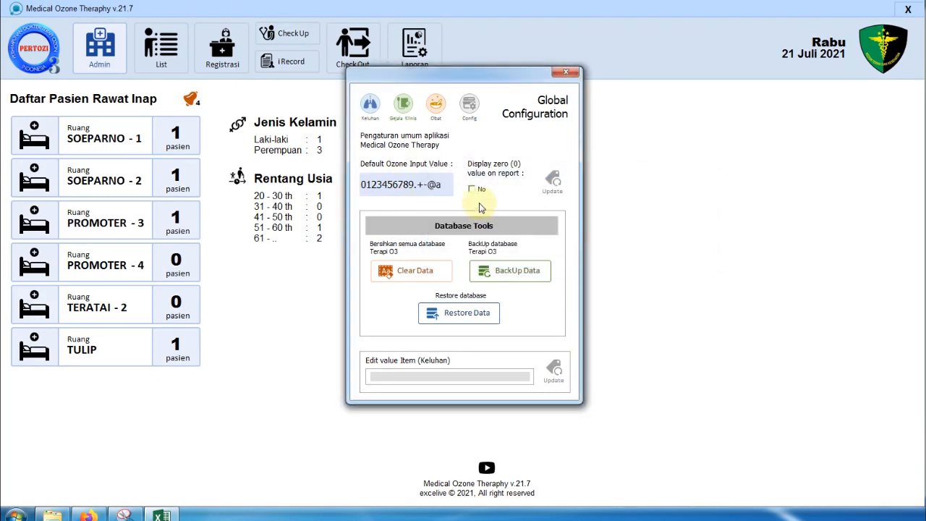
click(566, 72)
- Reopen the SOE-1 therapy form, enter BP 20 and BT 56, then switch to the reference sheet
click(304, 46)
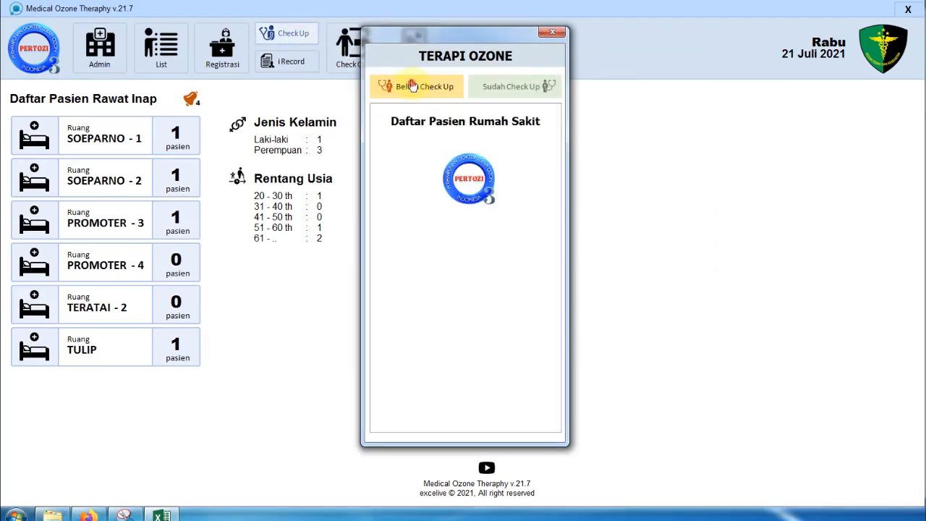
click(501, 422)
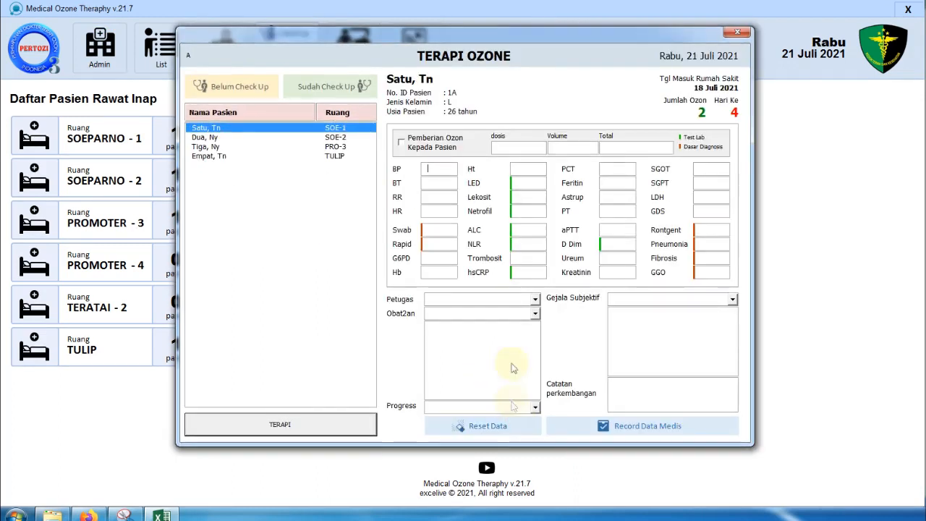
click(430, 167)
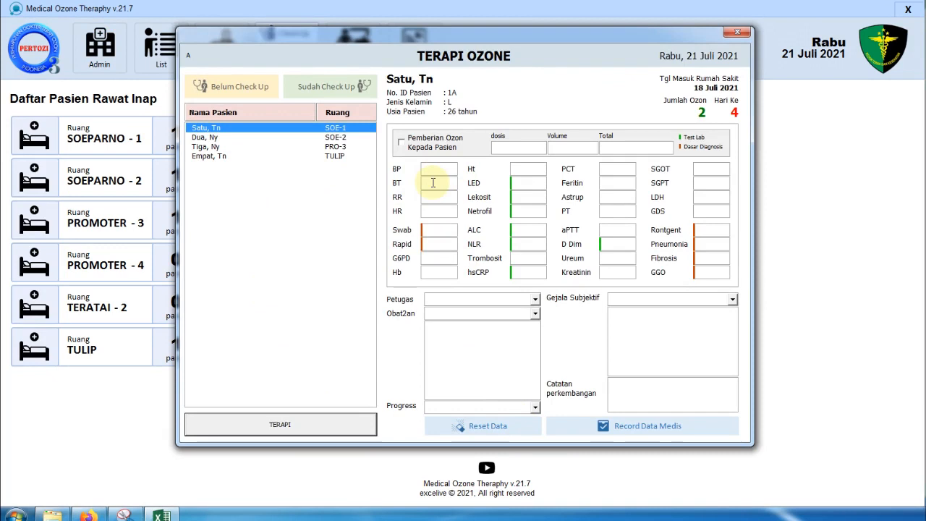
text(a@34)
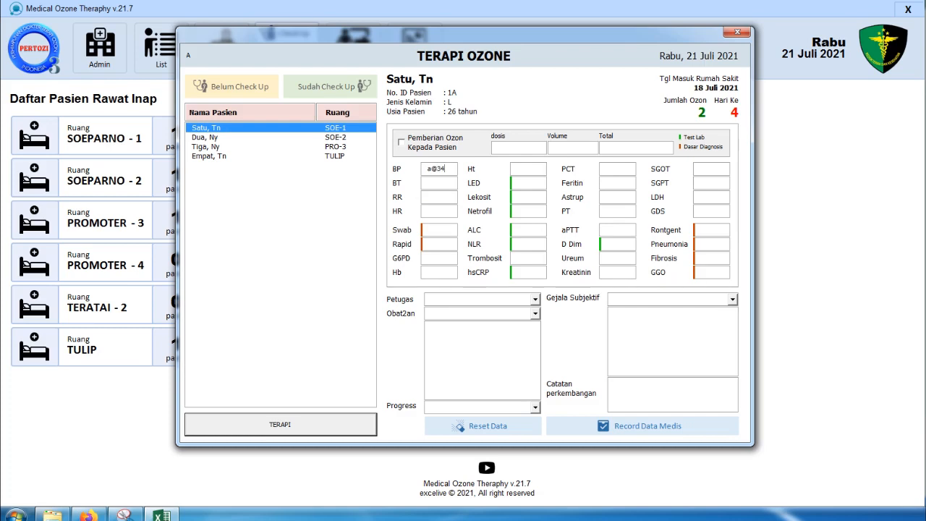
key(BackSpace)
key(BackSpace)
double_click(434, 169)
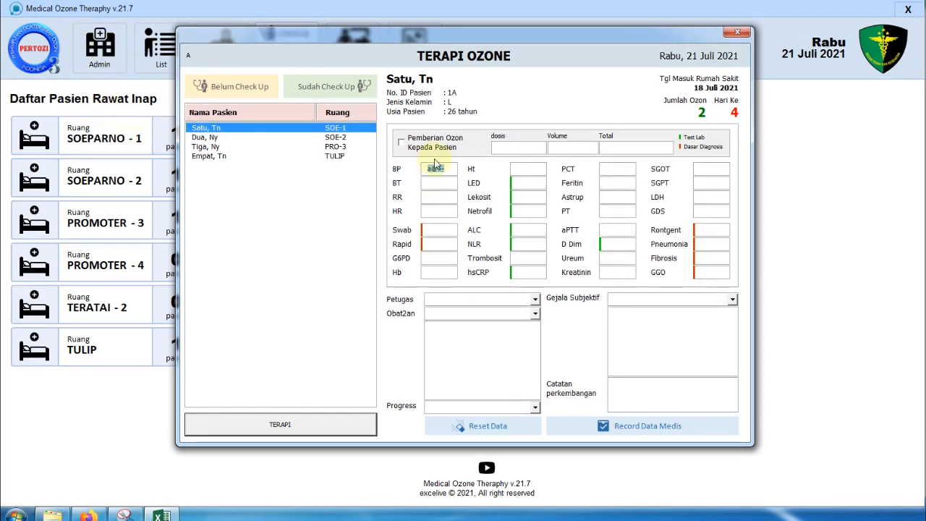
key(BackSpace)
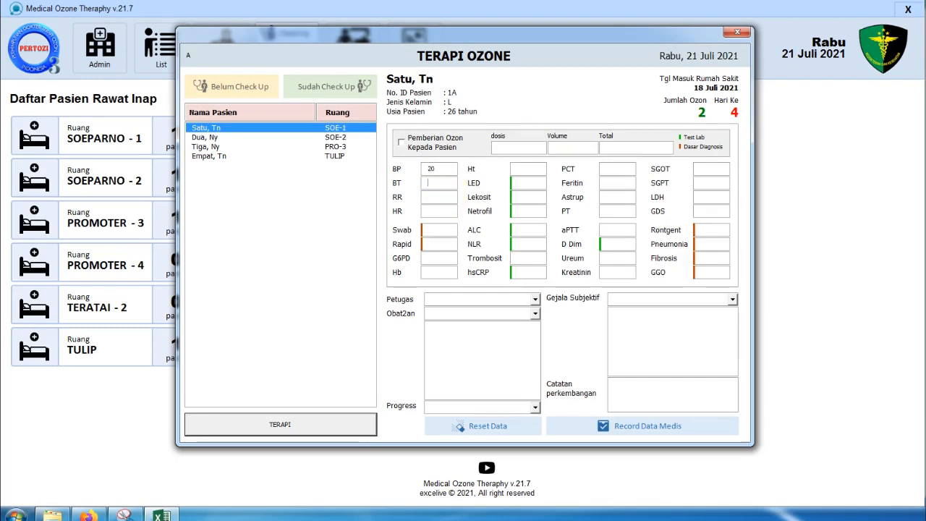
text(56)
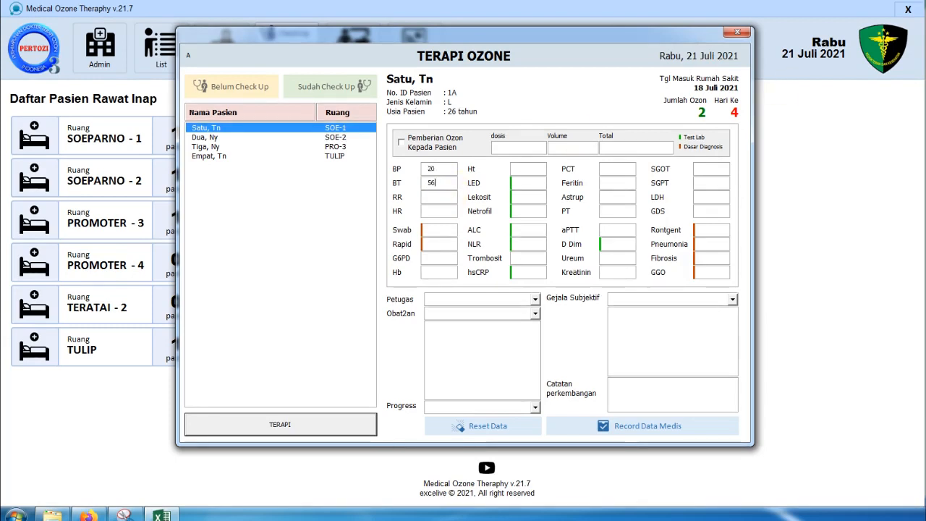
key(alt+Tab)
drag(737, 18, 726, 20)
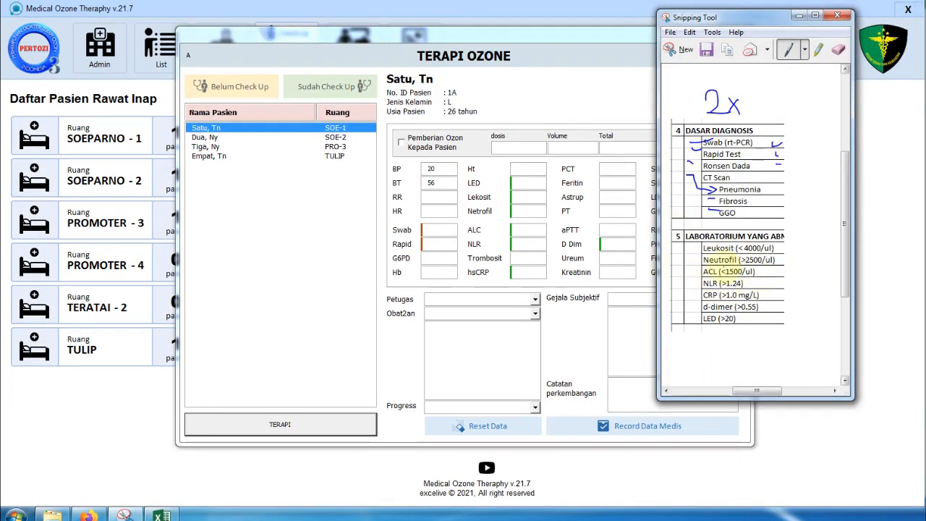
- Circle the Leukosit and Neutrofil rows in pen, erase a stray stroke, and move the sheet right
mouse_move(779, 243)
mouse_down()
mouse_move(712, 245)
mouse_move(795, 251)
mouse_move(743, 243)
mouse_up()
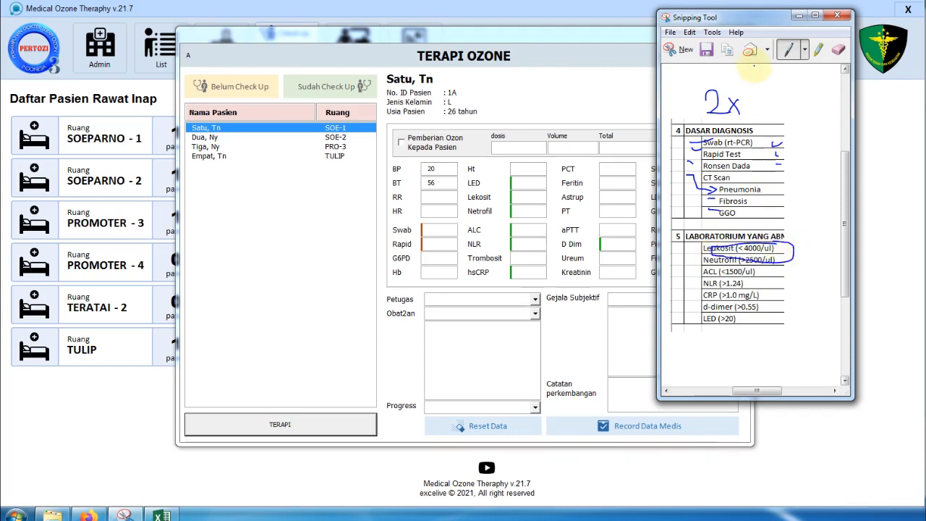
click(839, 49)
click(793, 245)
click(788, 49)
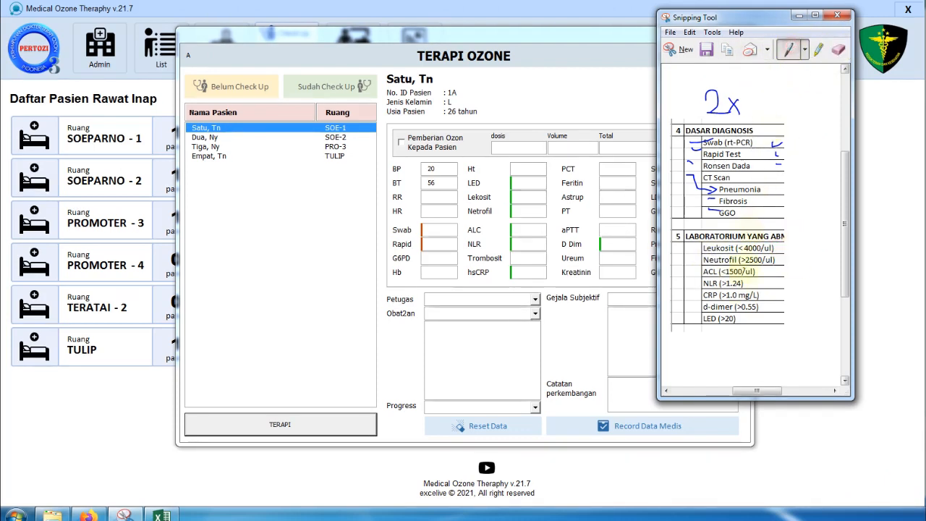
mouse_move(691, 242)
mouse_down()
mouse_move(706, 272)
mouse_move(780, 262)
mouse_move(753, 236)
mouse_move(685, 245)
mouse_move(715, 311)
mouse_move(767, 329)
mouse_move(778, 275)
mouse_up()
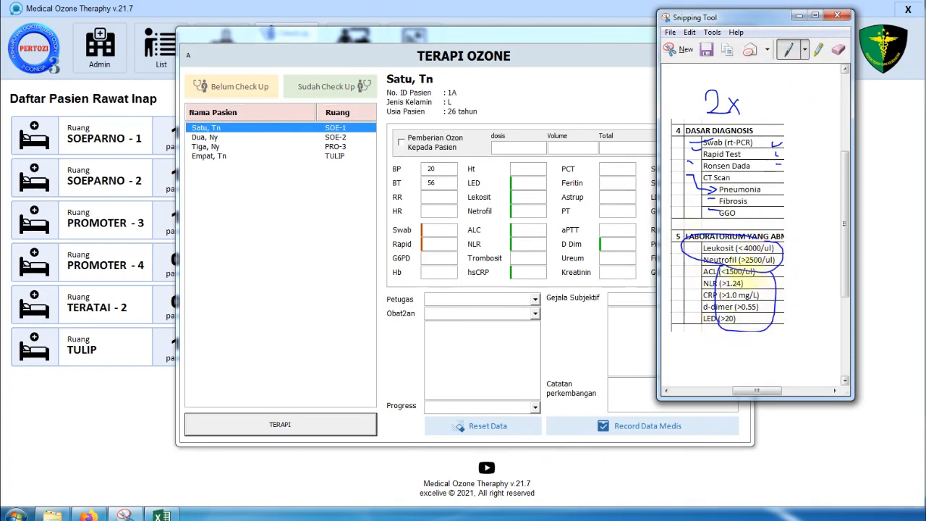
drag(737, 17, 873, 20)
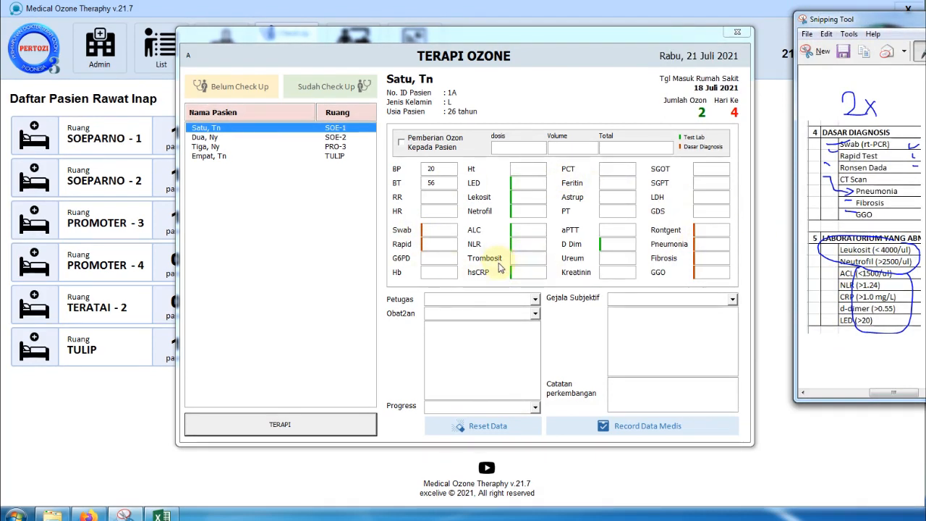
- Enter Lekosit 3999 on the form and pull the widened notes window back into view
click(523, 196)
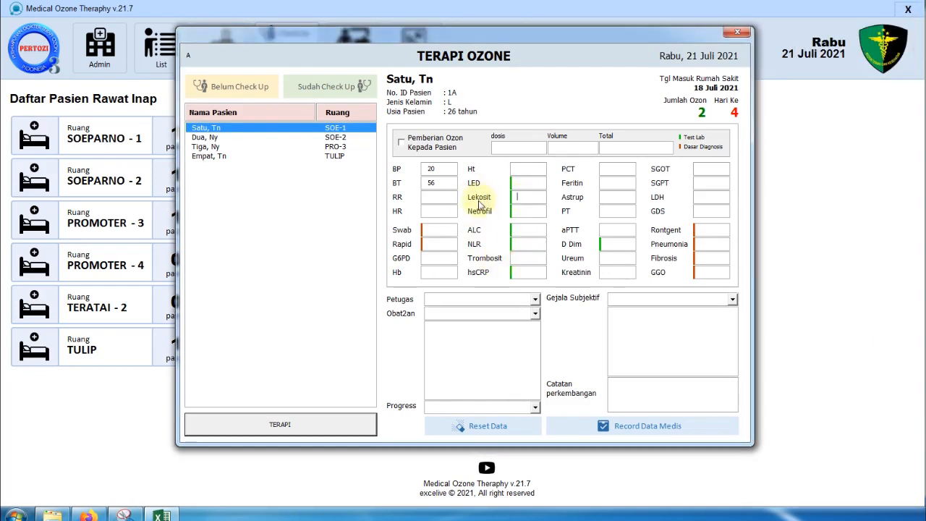
key(alt+Tab)
drag(865, 21, 925, 30)
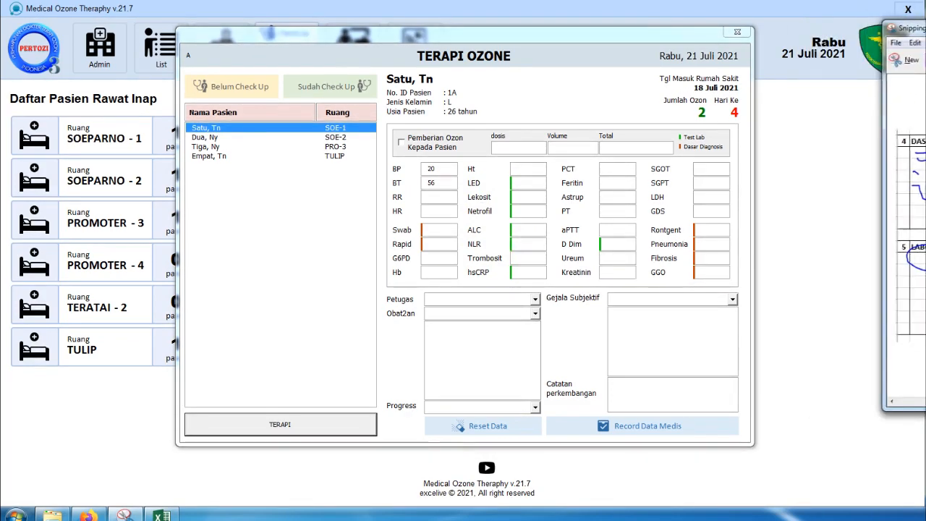
click(521, 195)
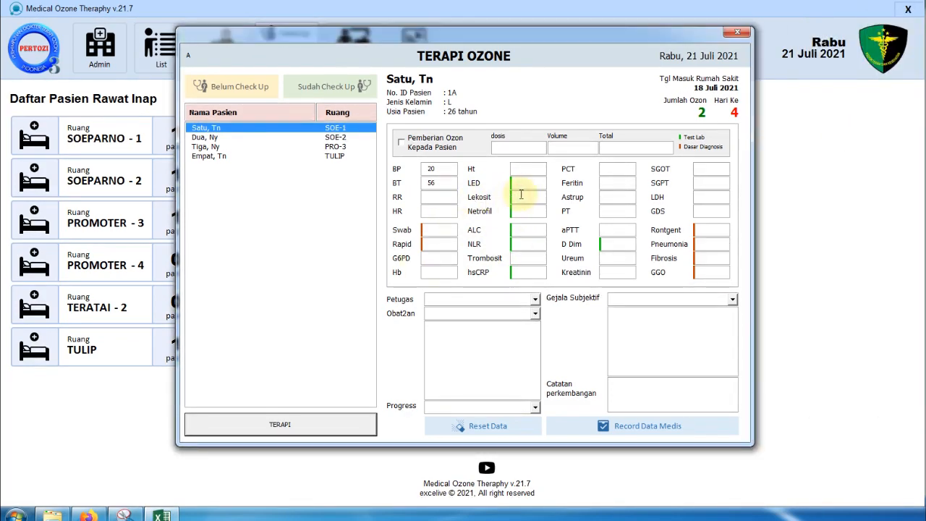
text(4)
key(BackSpace)
text(3999)
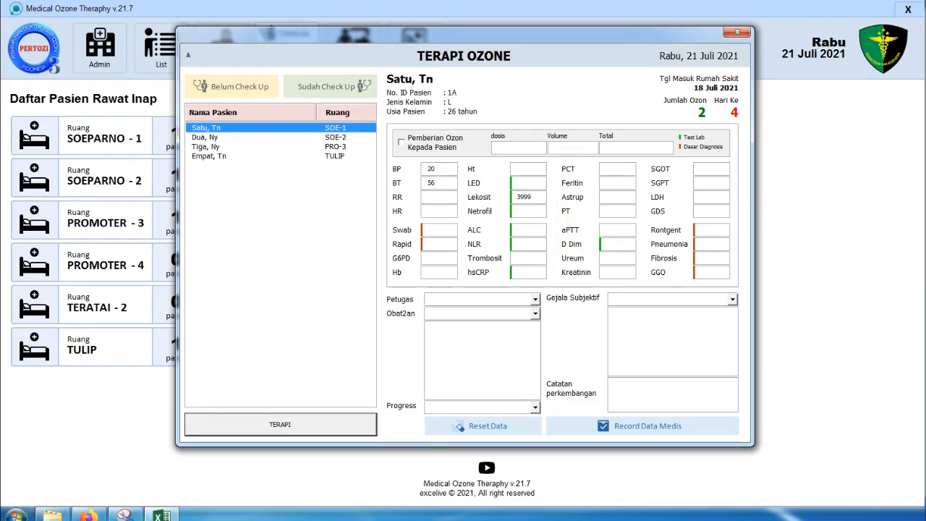
drag(924, 234, 884, 234)
drag(914, 27, 672, 36)
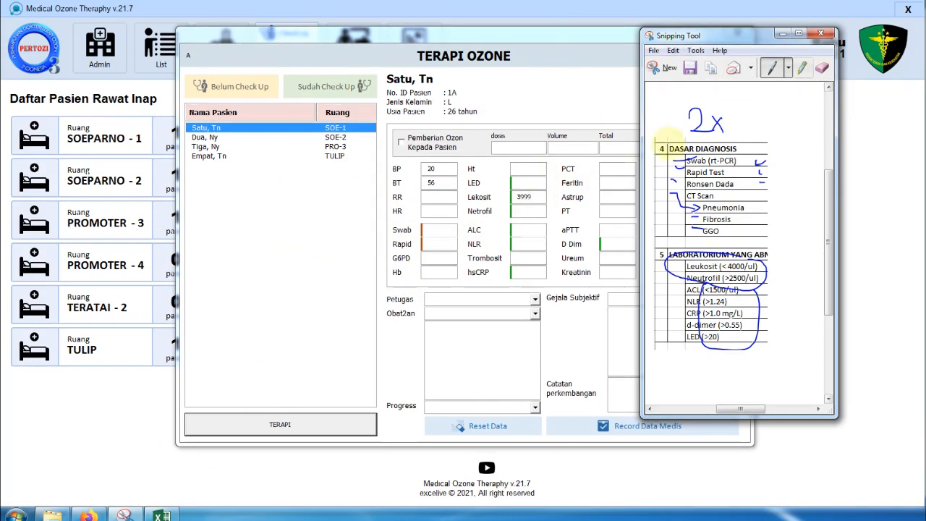
- Erase the 2x note and the old ink ticks beside Swab, Rapid Test, Ronsen Dada, Pneumonia and CT Scan
click(821, 34)
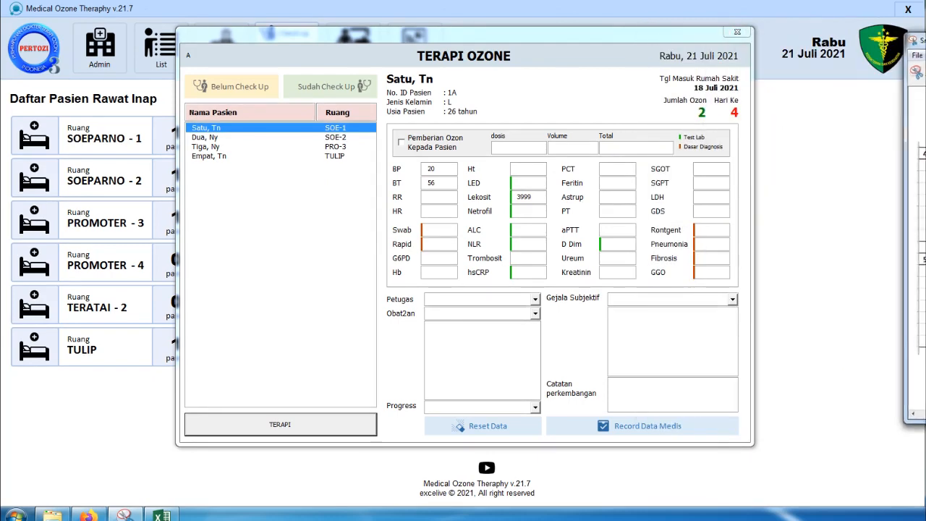
click(439, 228)
drag(925, 42, 715, 42)
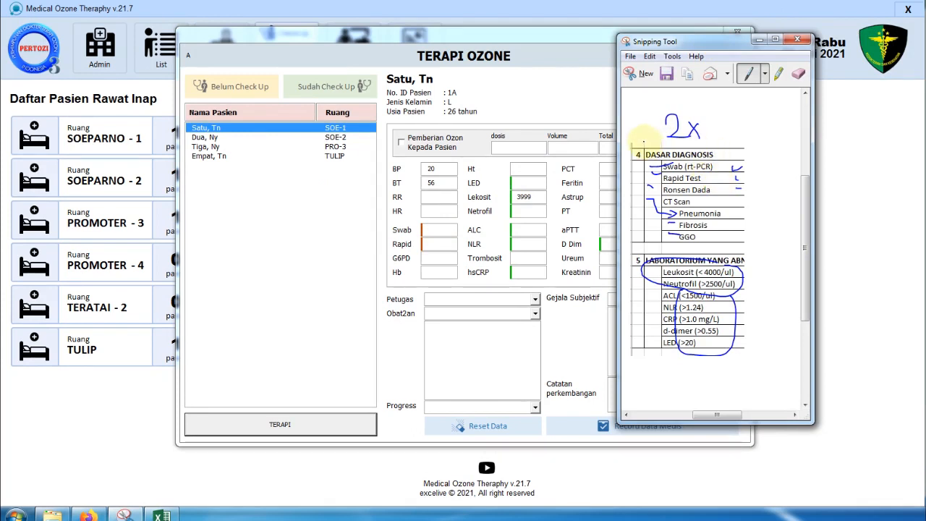
click(798, 73)
drag(713, 121, 676, 152)
click(665, 164)
click(672, 123)
click(659, 172)
click(677, 126)
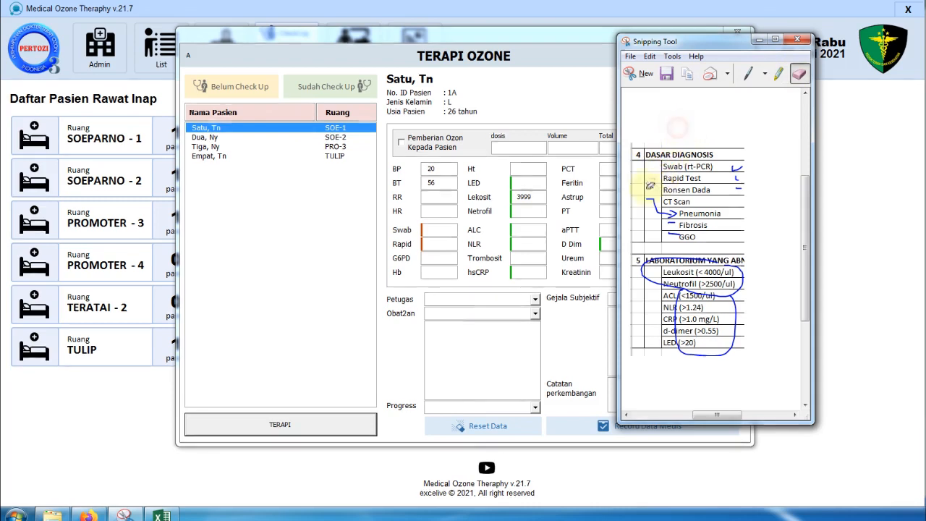
click(651, 188)
click(651, 197)
click(667, 218)
click(662, 207)
click(735, 167)
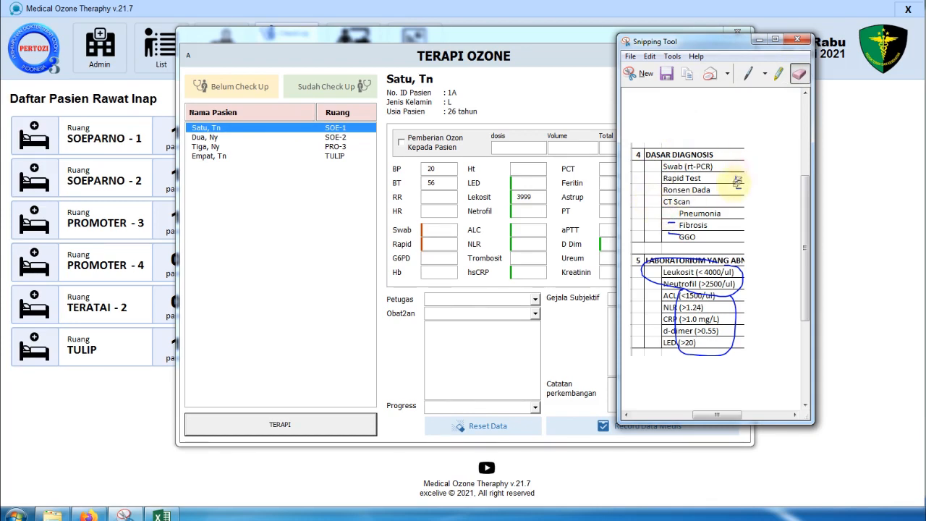
click(738, 178)
click(738, 188)
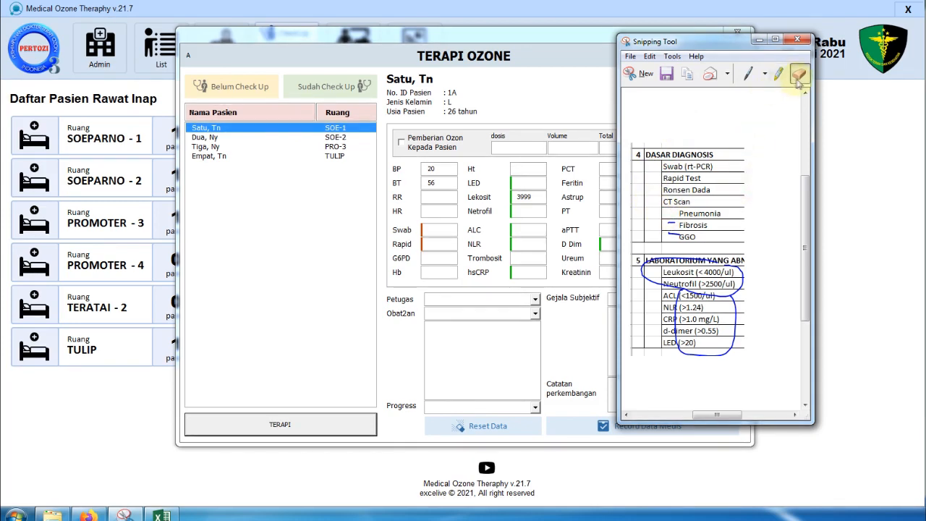
- Draw a '+ → -' note above the table with the minus circled
click(749, 77)
mouse_move(682, 45)
mouse_down()
mouse_move(654, 66)
mouse_move(676, 45)
mouse_move(585, 53)
mouse_move(891, 40)
mouse_move(849, 84)
mouse_move(804, 57)
mouse_up()
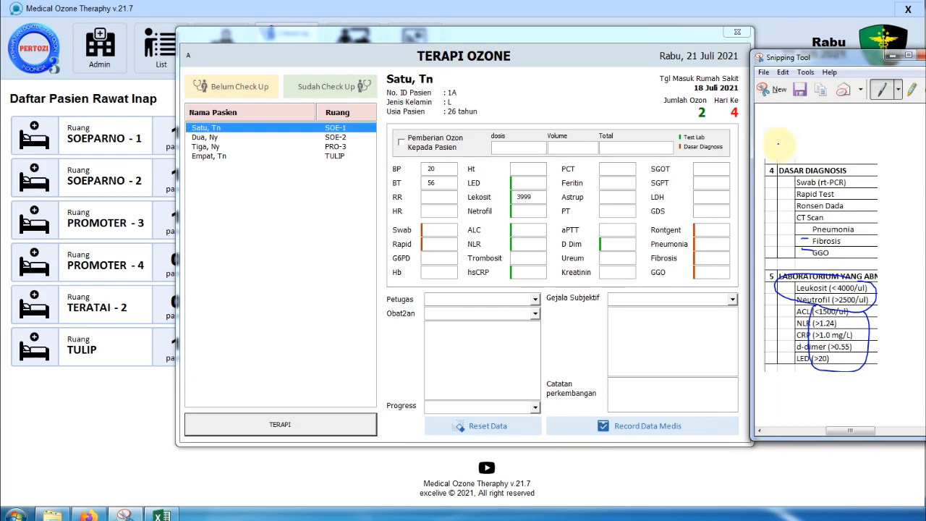
drag(778, 143, 800, 149)
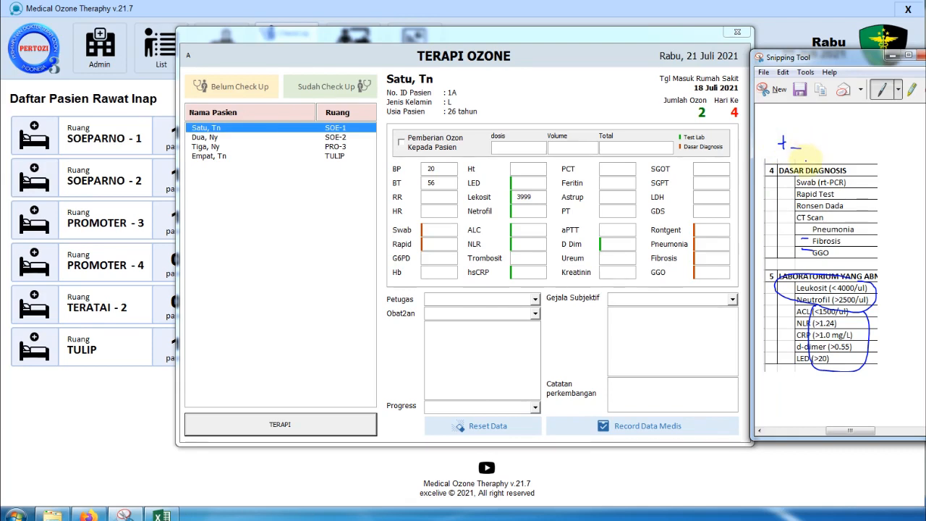
click(800, 145)
drag(800, 145, 799, 153)
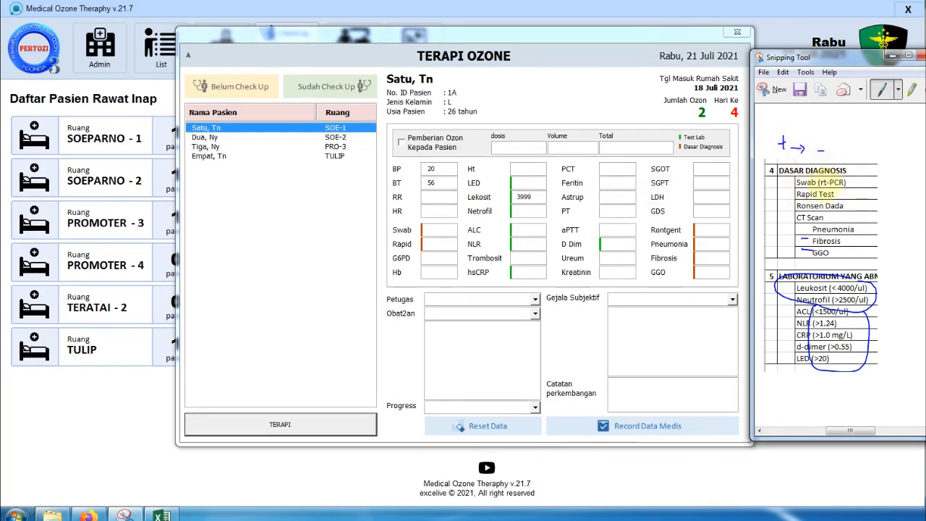
mouse_move(821, 143)
mouse_down()
mouse_move(813, 157)
mouse_move(832, 155)
mouse_move(822, 143)
mouse_up()
- Start the Swab entry and retype the Lekosit value as 3999
click(425, 232)
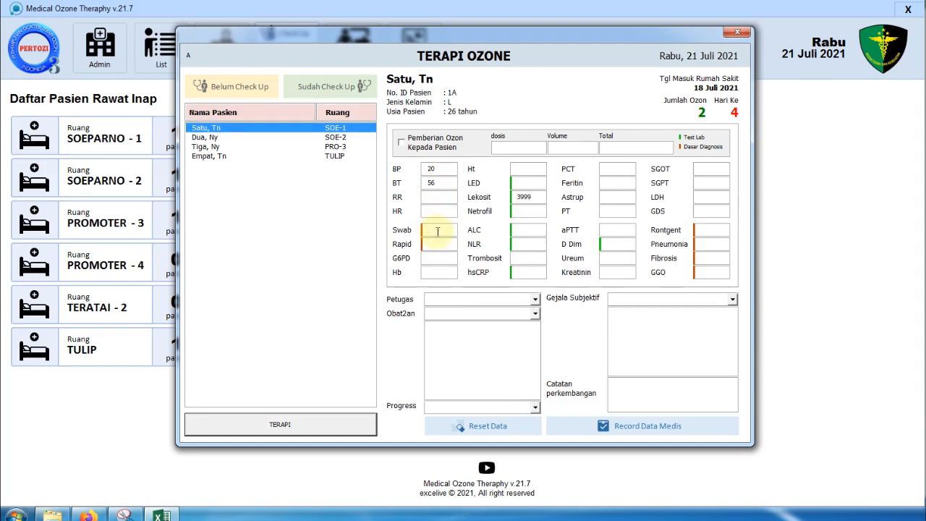
text(+-)
double_click(523, 197)
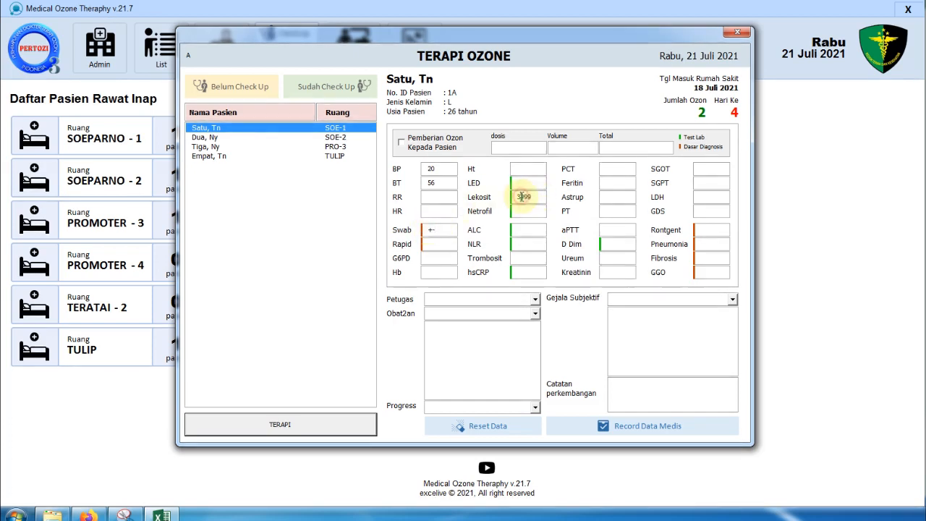
text(3)
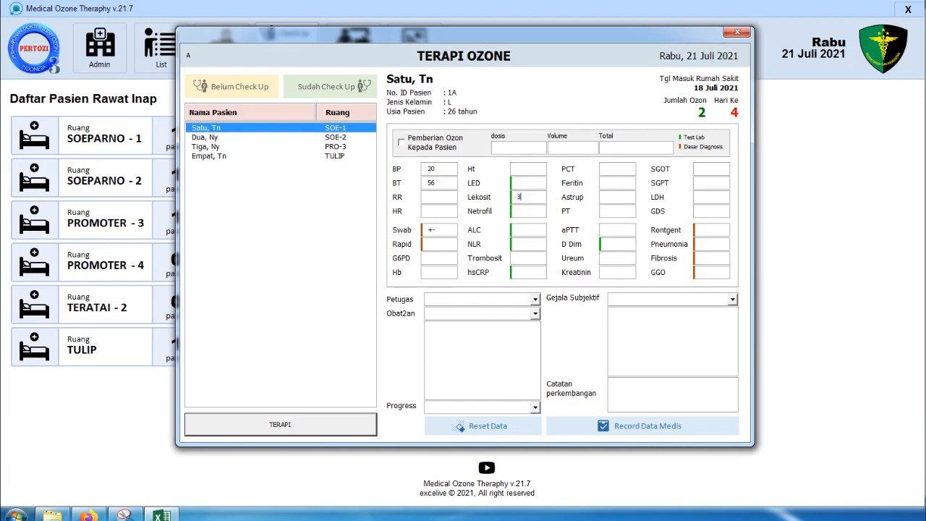
text(.999)
key(BackSpace)
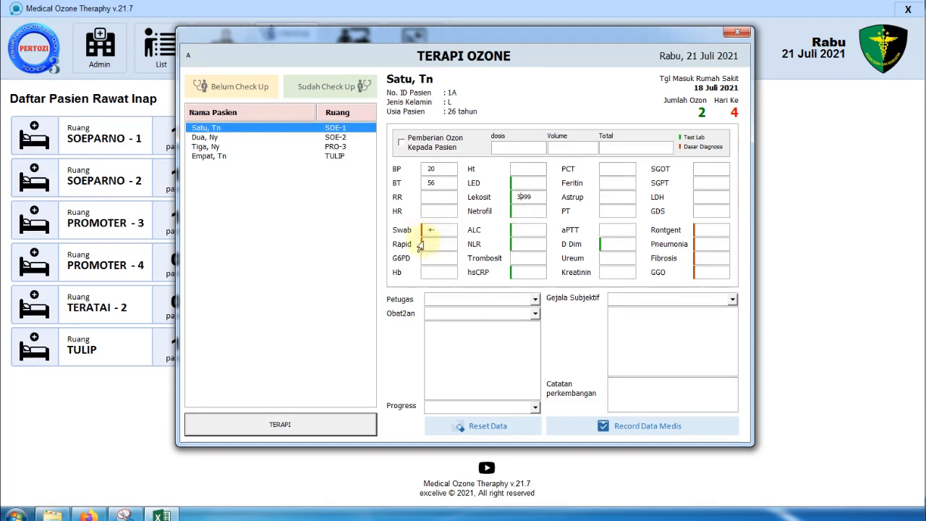
- Set the Swab result to '-' and bring the annotated notes back up
drag(436, 232, 422, 237)
text(+)
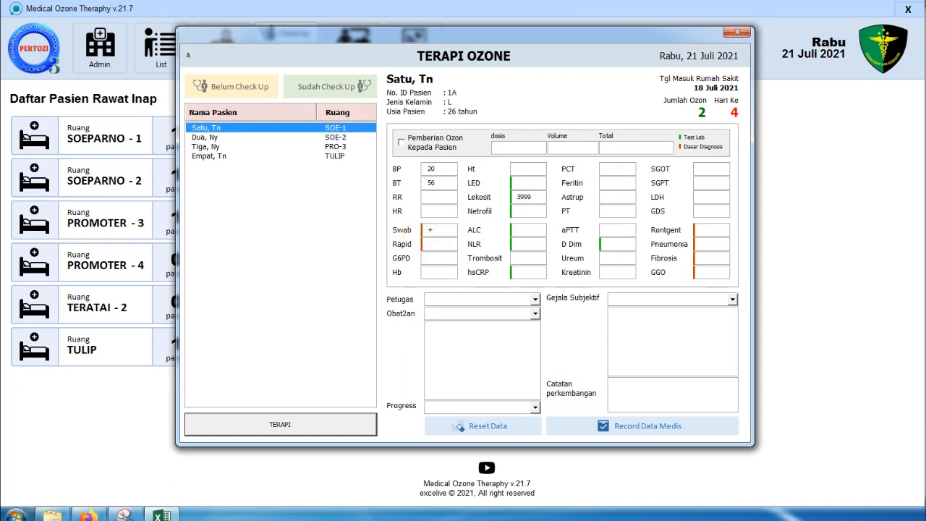
drag(434, 230, 423, 232)
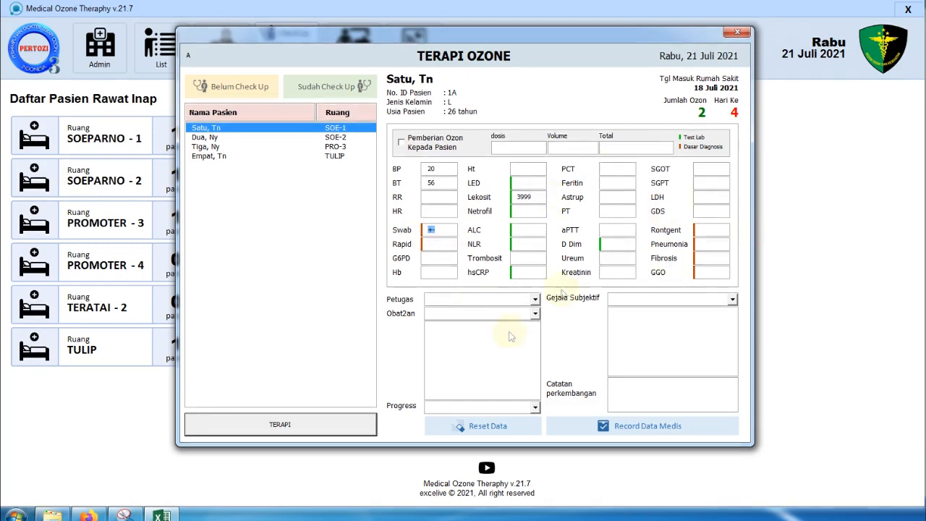
key(BackSpace)
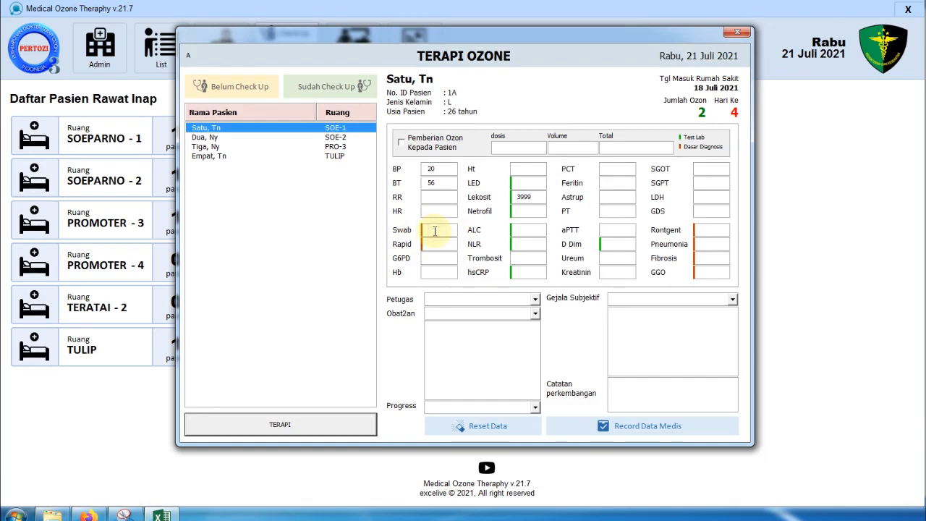
text(+)
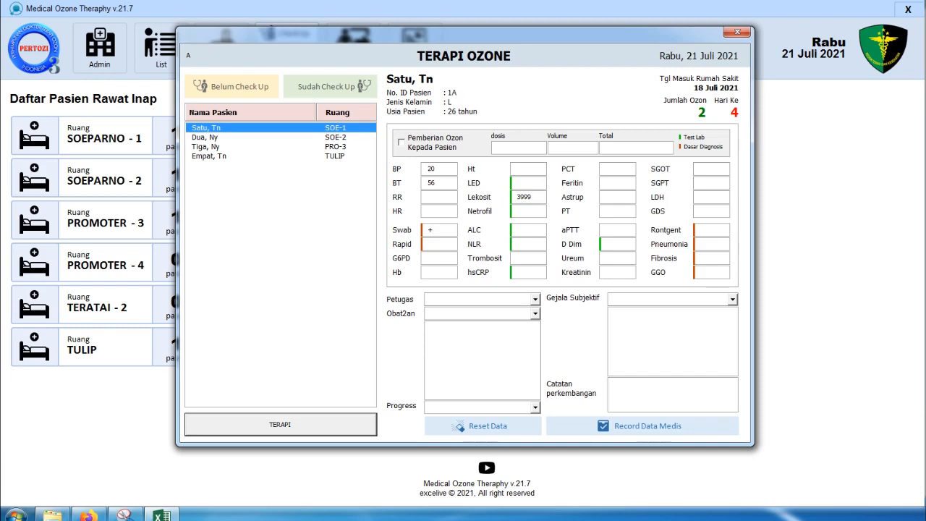
key(BackSpace)
text(-)
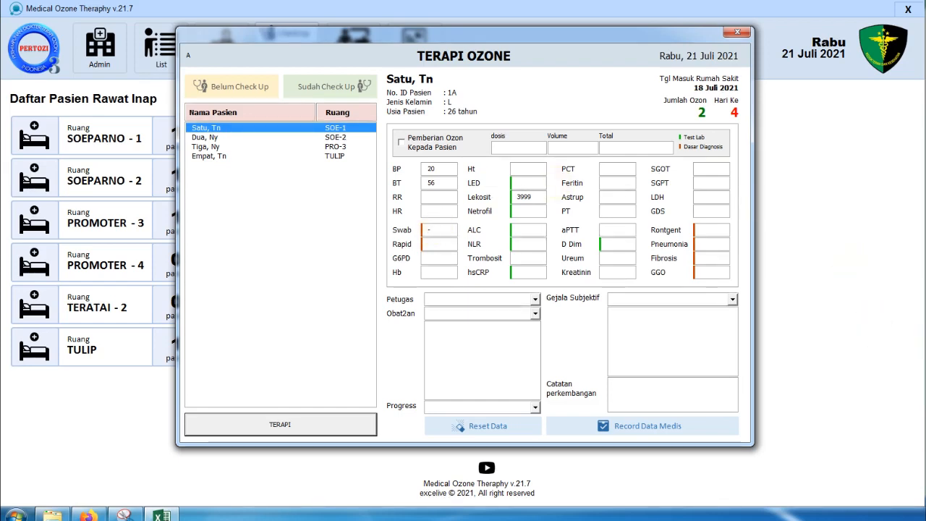
key(alt+Tab)
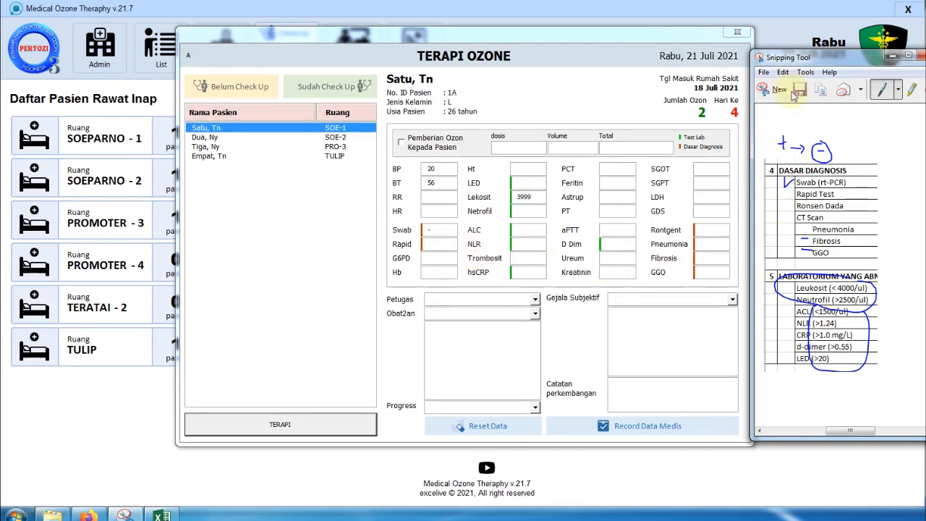
- Move the notes window aside and set the attending staff to perawat 1
drag(798, 57, 925, 64)
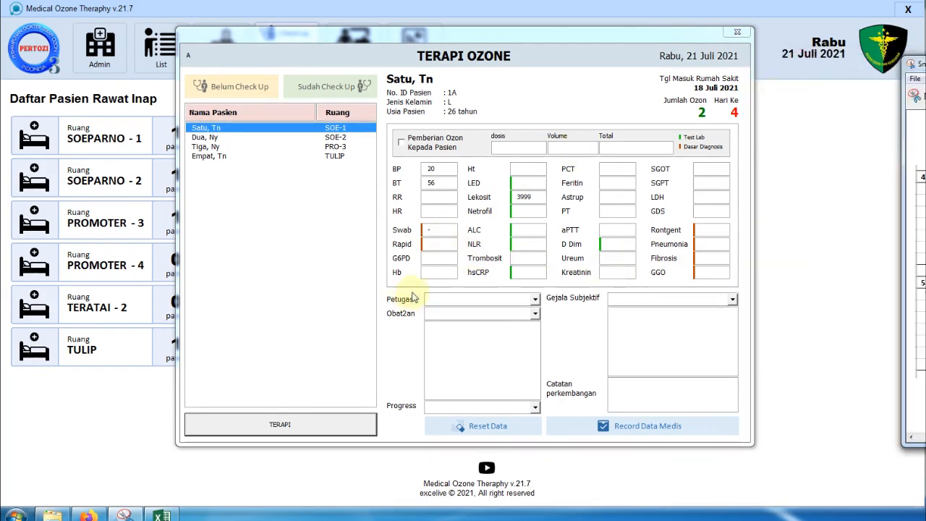
click(521, 300)
click(447, 319)
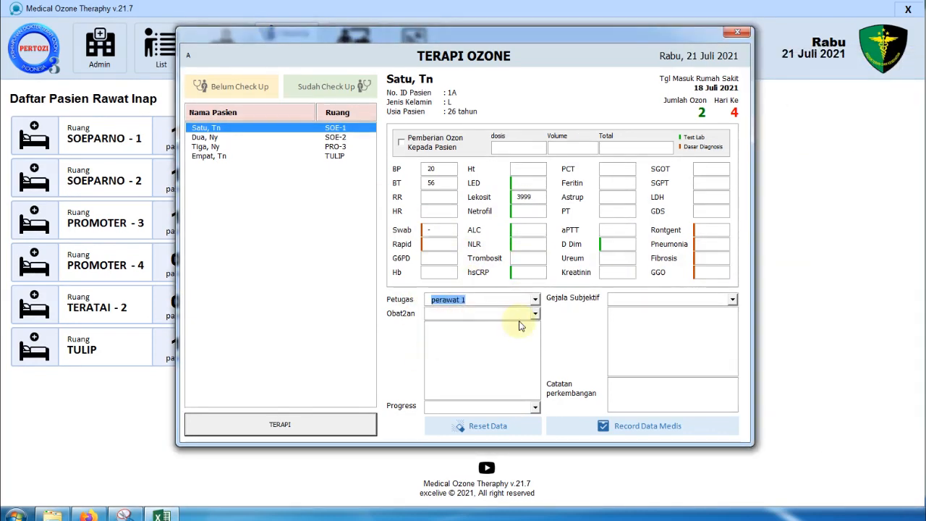
- Add Azithromicyn, Caviplex, CPZ, Heparin, Lovenox (pengencer darah) and ZZ a to Obat2an
click(486, 314)
click(444, 328)
click(463, 314)
click(466, 365)
click(475, 313)
click(472, 375)
click(475, 315)
click(473, 381)
click(477, 314)
click(474, 392)
click(493, 314)
drag(537, 356, 534, 403)
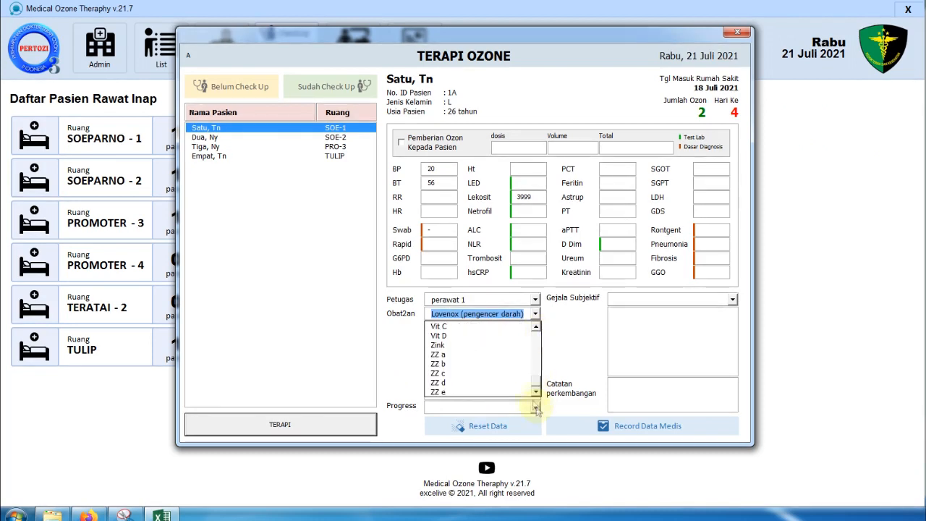
click(458, 354)
click(498, 316)
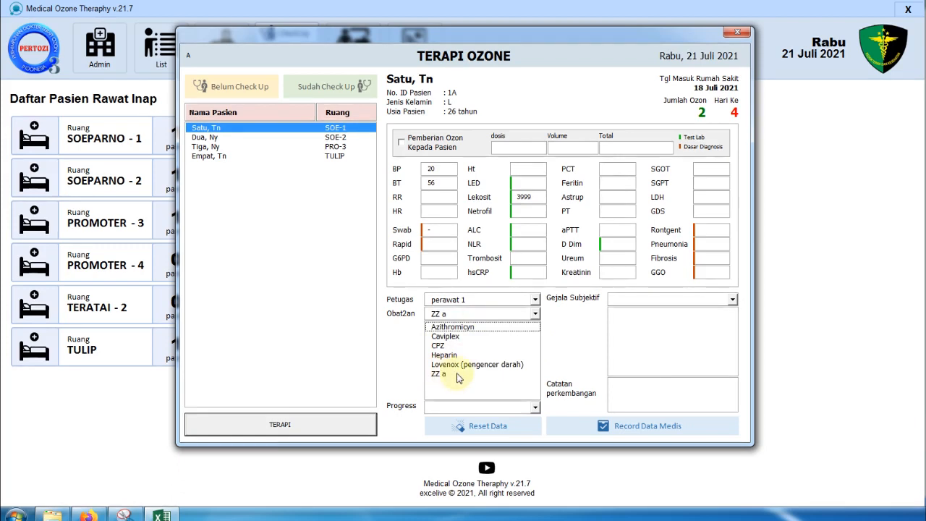
- Set Progress to Tidak Berubah and write a short progress note in Catatan perkembangan
click(475, 408)
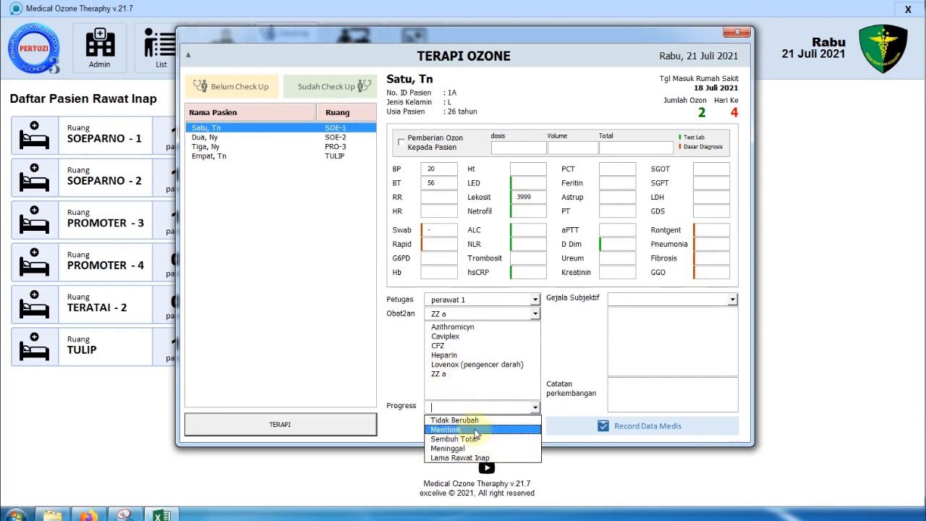
click(474, 421)
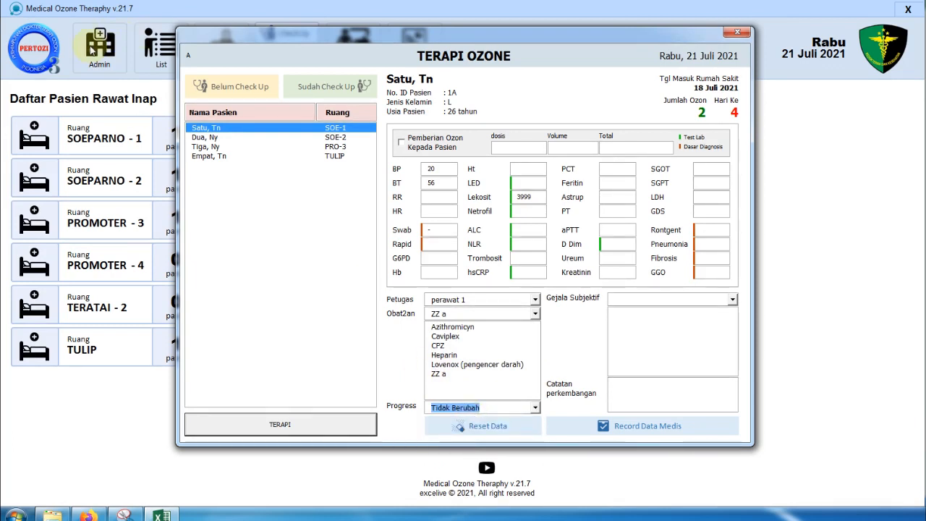
click(664, 396)
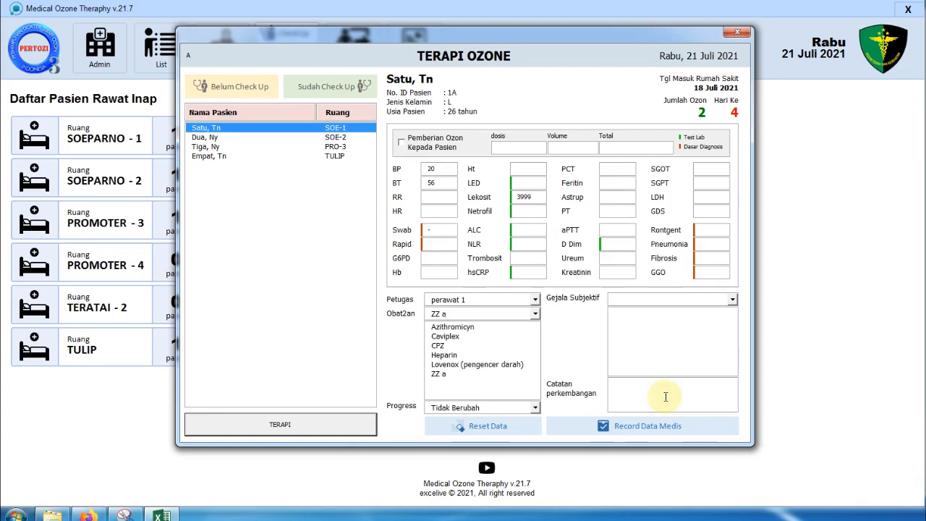
text(catat)
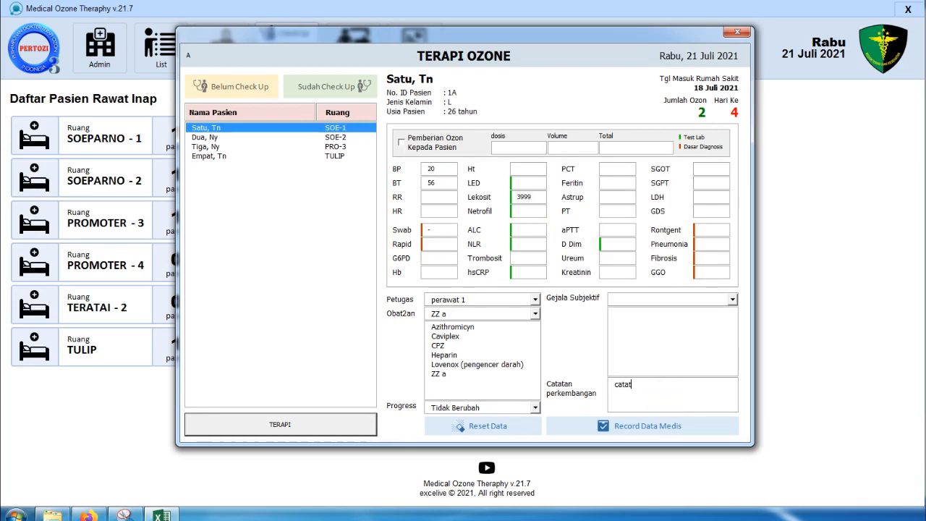
click(676, 427)
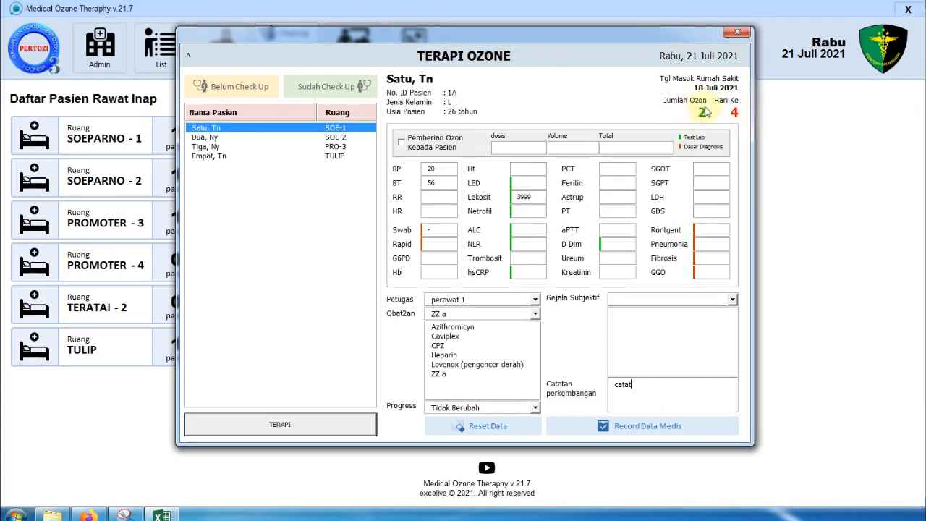
- Tick ozone administration, toggling it off and on to reload the default dose values
click(431, 144)
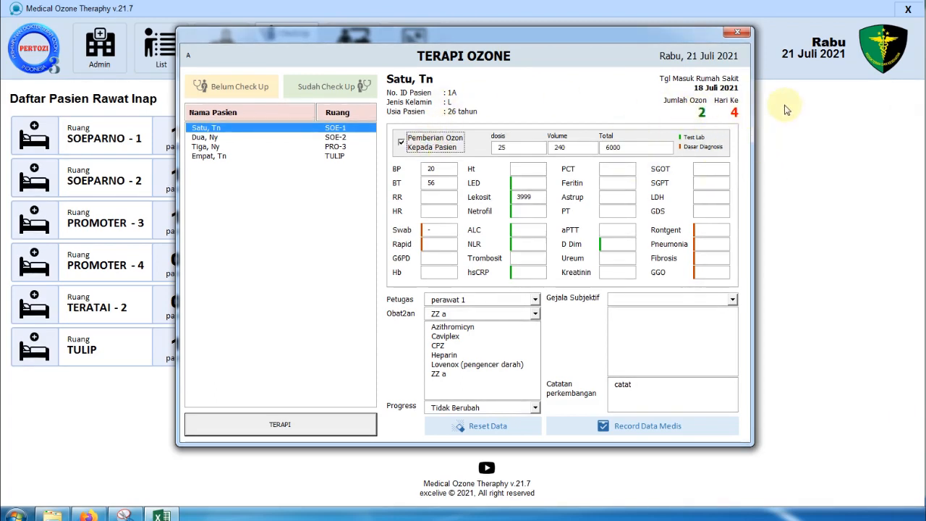
double_click(500, 148)
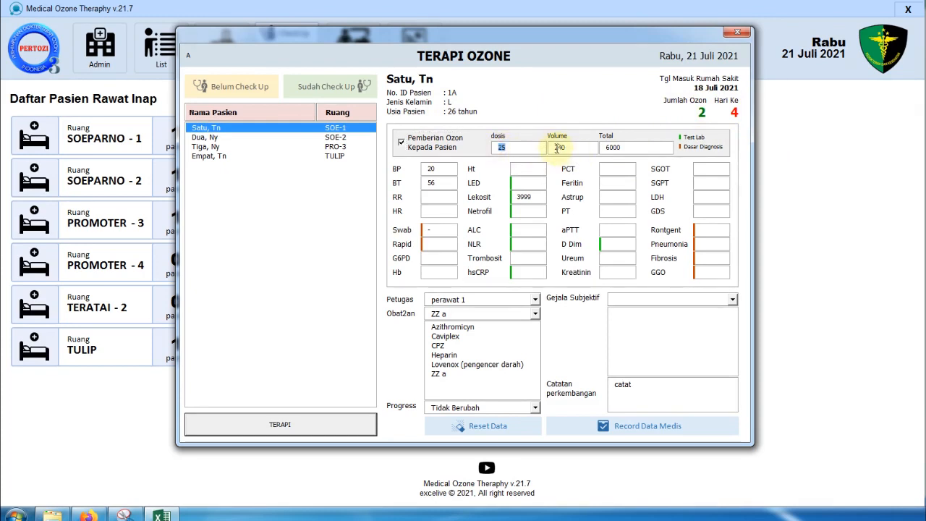
double_click(556, 148)
double_click(606, 148)
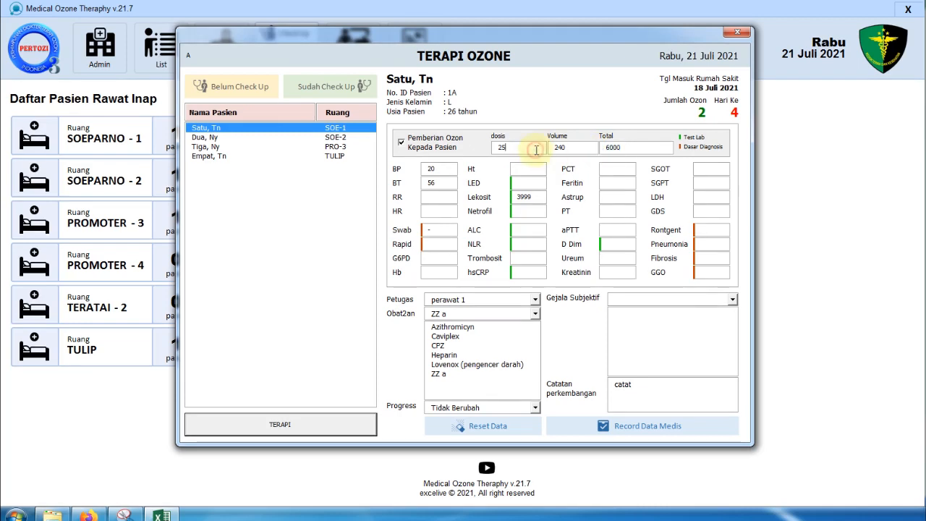
double_click(516, 148)
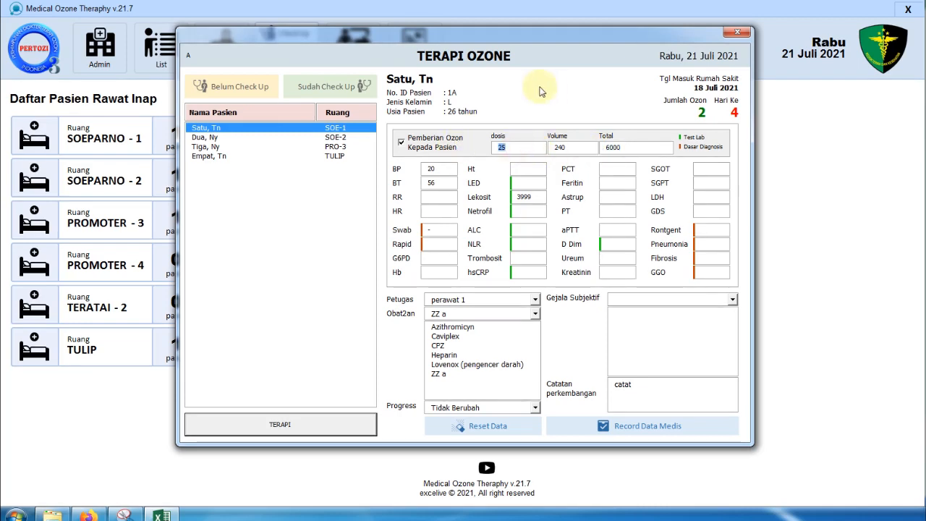
click(449, 146)
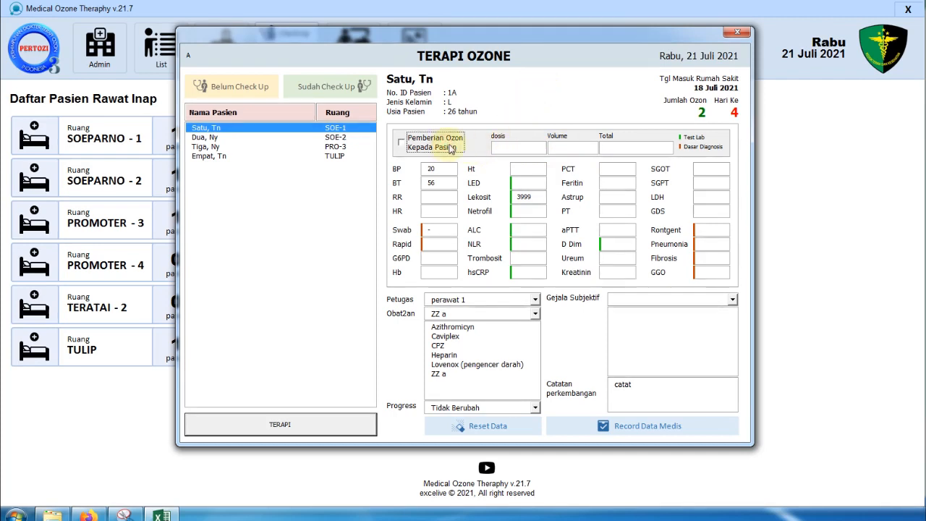
click(445, 147)
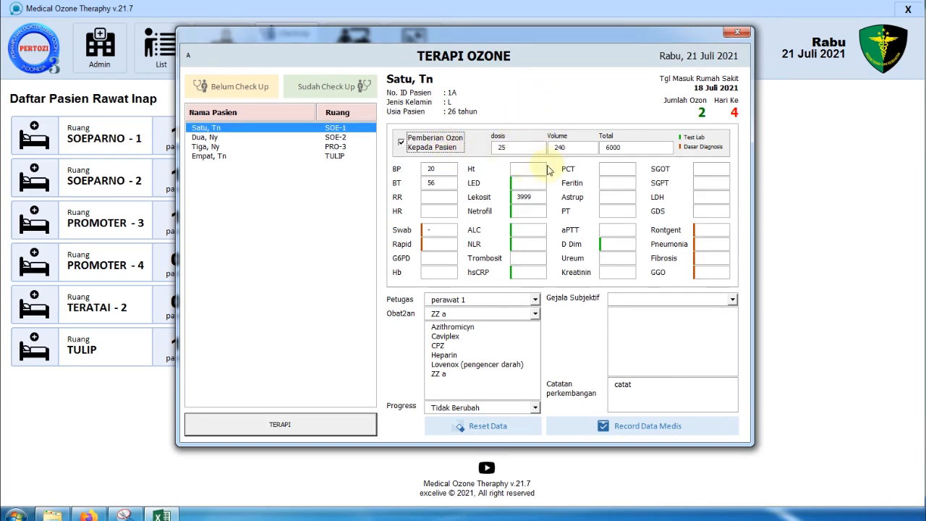
- Replace the ozone values with dose 15, volume 500 and total 2500
double_click(531, 149)
text(15)
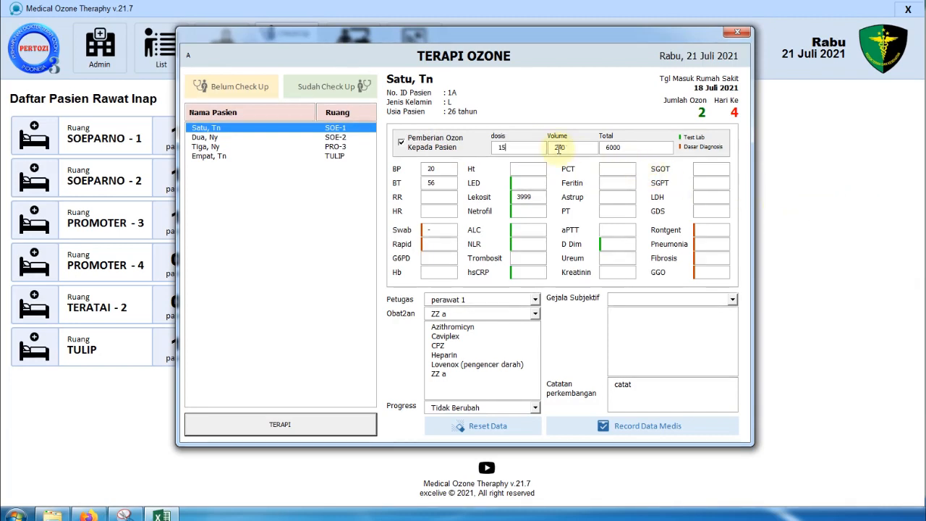
drag(550, 150, 573, 152)
text(500)
drag(641, 148, 594, 147)
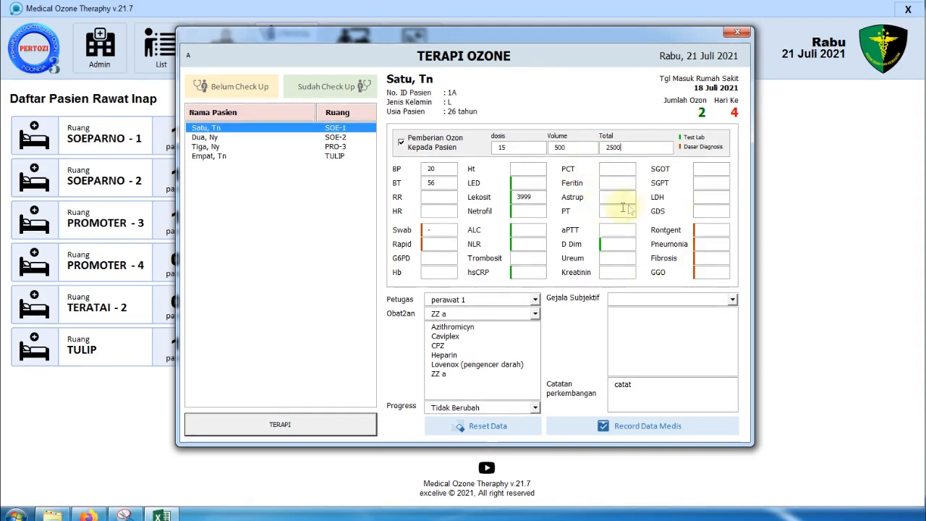
double_click(496, 148)
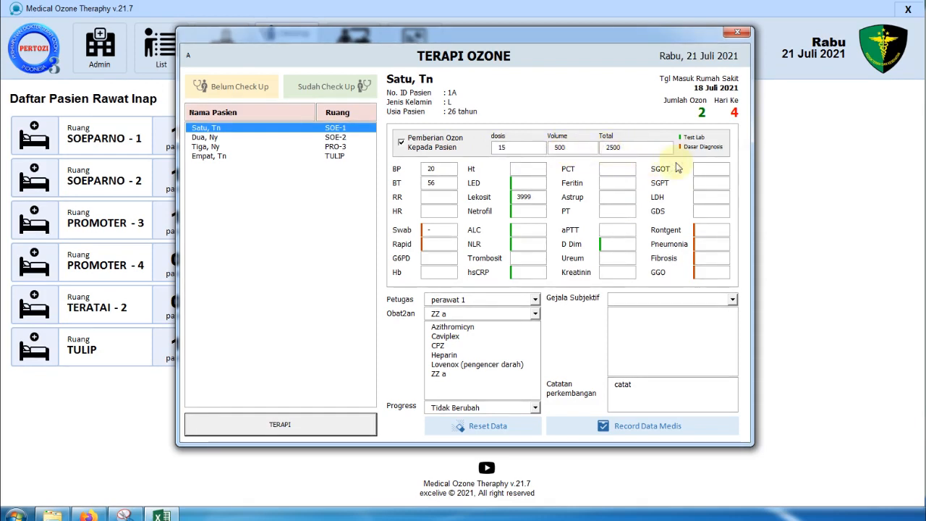
text(.)
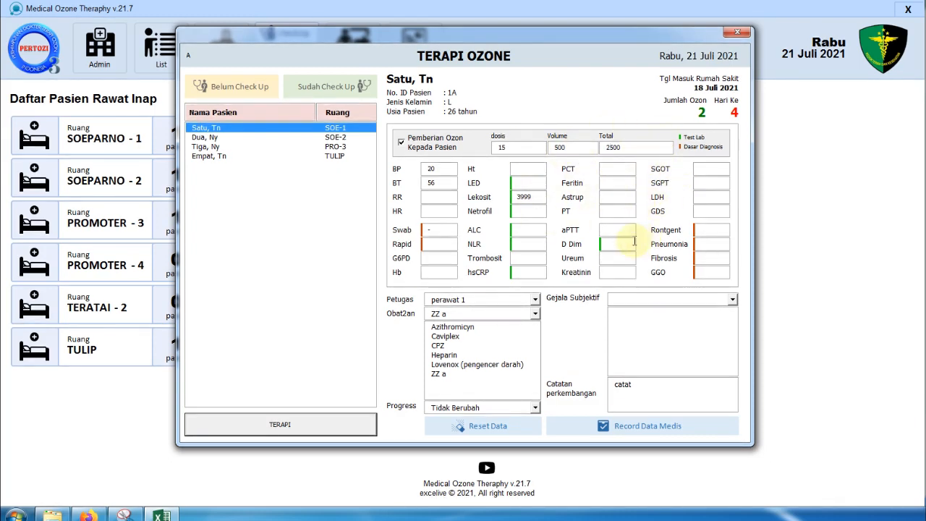
- Add Nafsu makan meningkat and Tidak Mual to the Gejala Subjektif symptoms
click(647, 300)
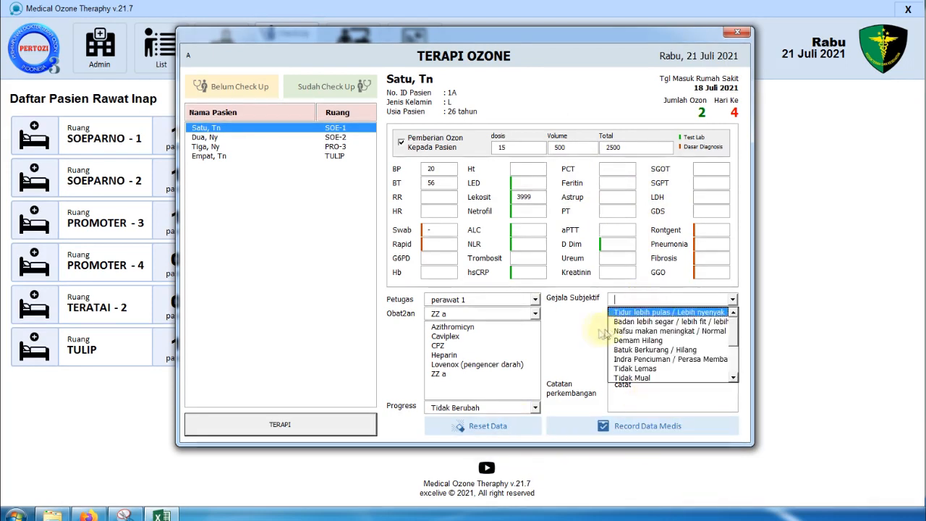
click(655, 331)
click(645, 358)
drag(925, 100, 699, 95)
drag(769, 94, 925, 80)
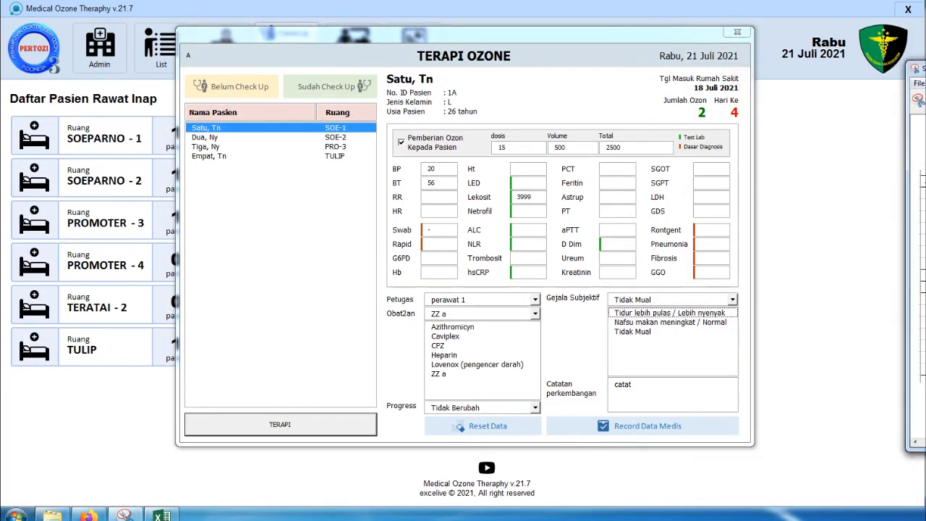
- Save the patient's record via Record Data Medis, confirming on the second attempt
click(660, 428)
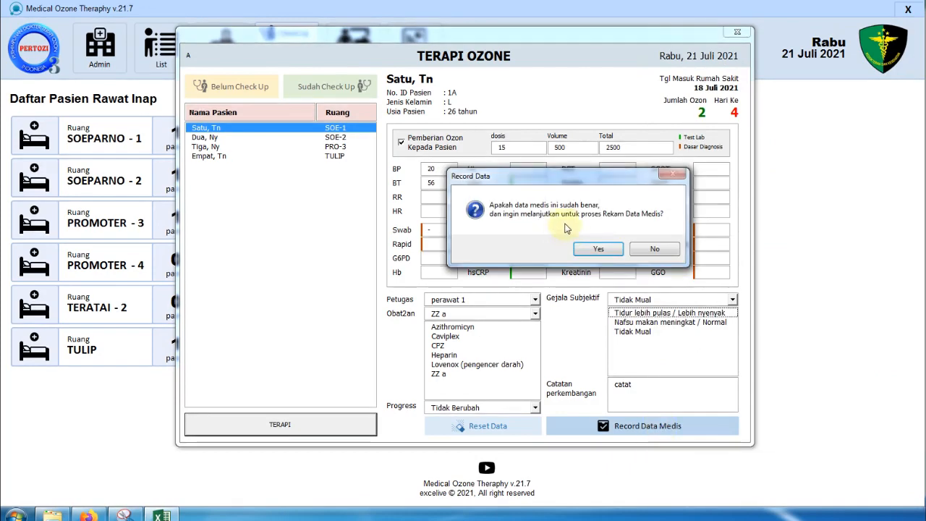
click(643, 248)
drag(470, 33, 624, 44)
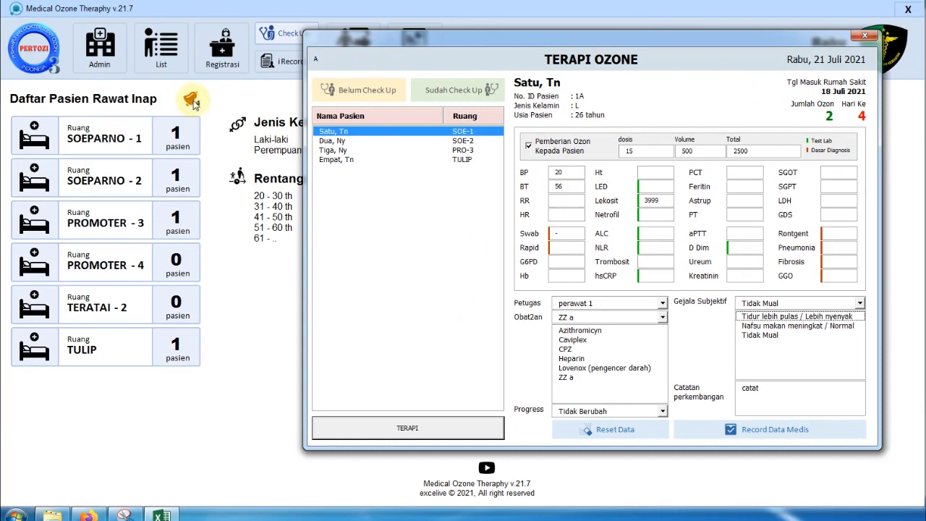
click(788, 432)
click(598, 250)
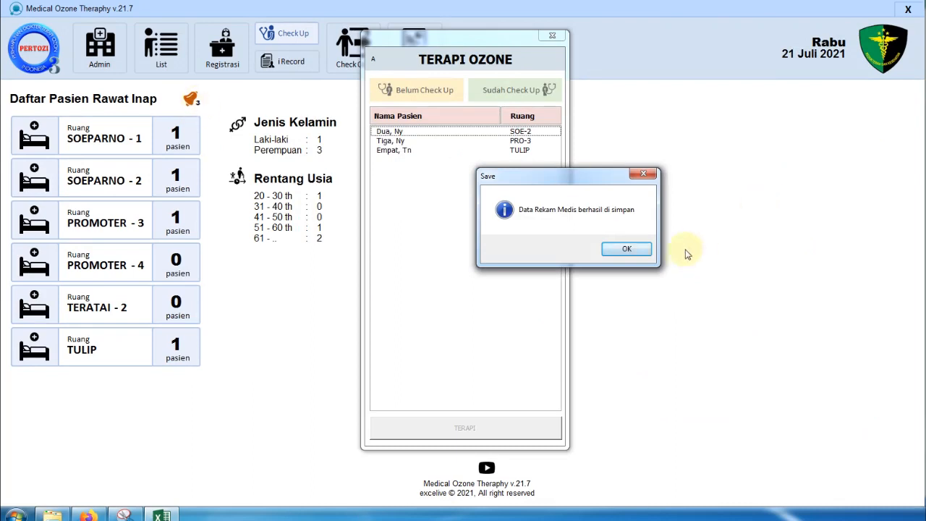
click(639, 251)
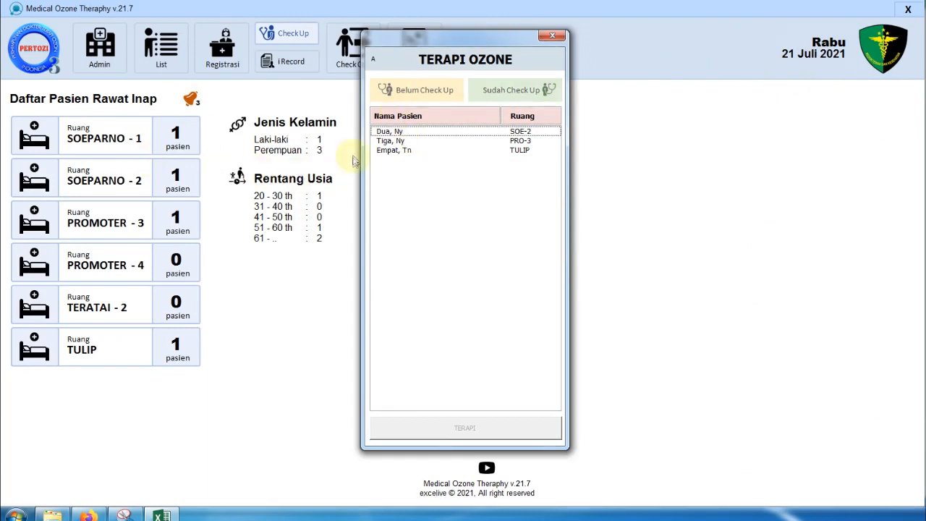
click(422, 96)
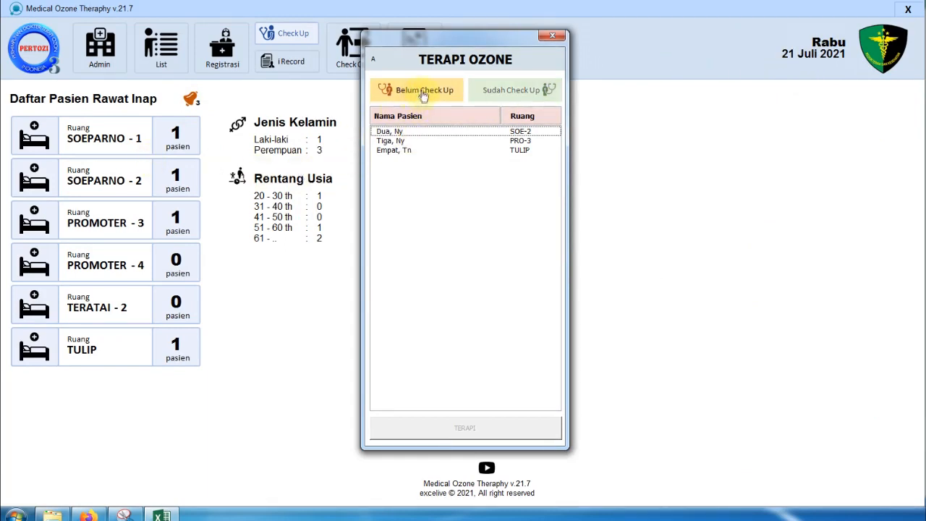
click(527, 94)
click(416, 133)
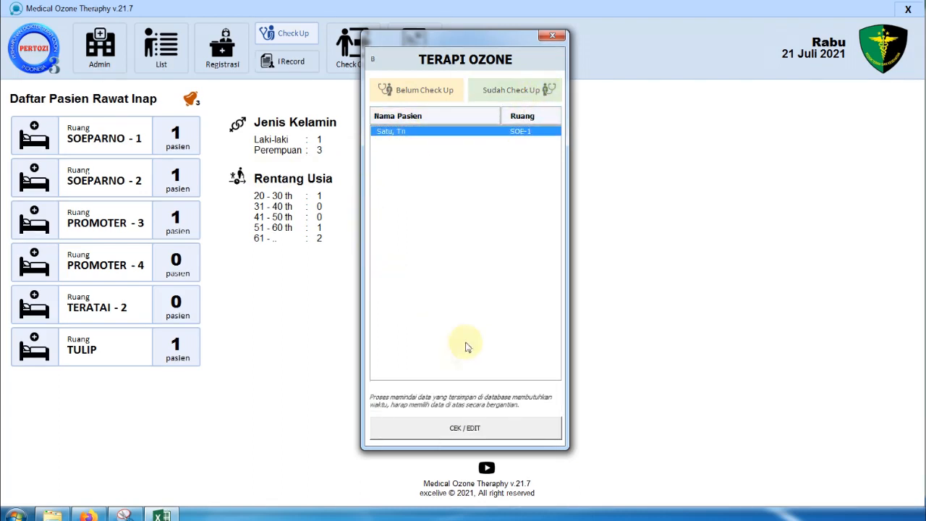
click(451, 427)
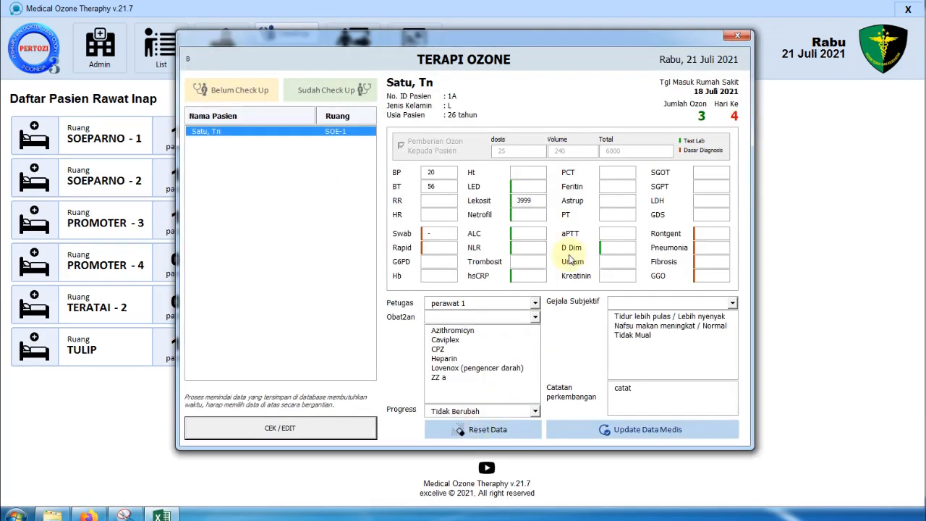
click(440, 203)
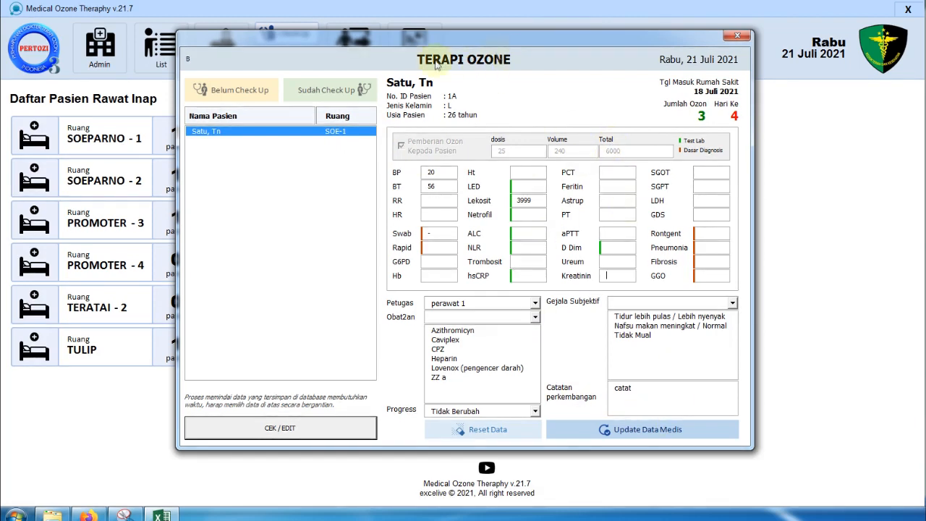
click(231, 92)
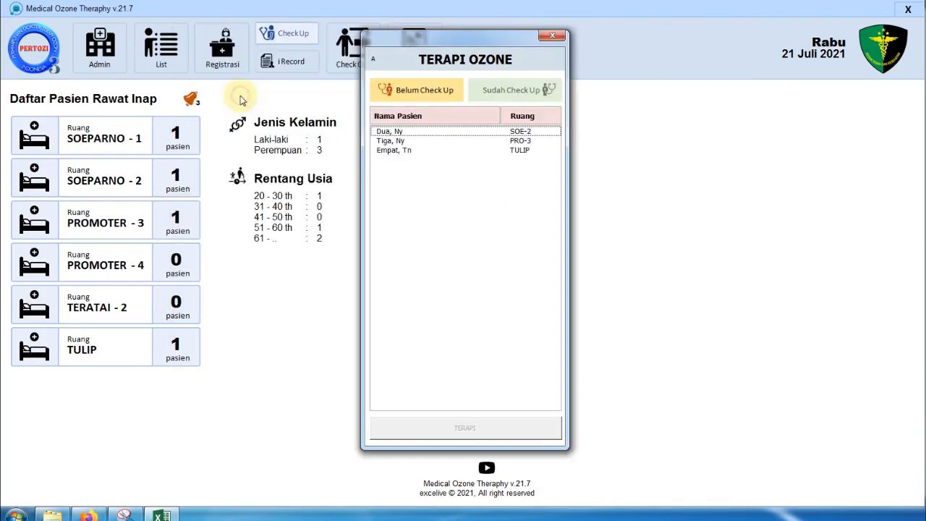
- Open the SOE-2 patient's therapy form, enter vitals, tick ozone and add Demam Hilang
click(406, 133)
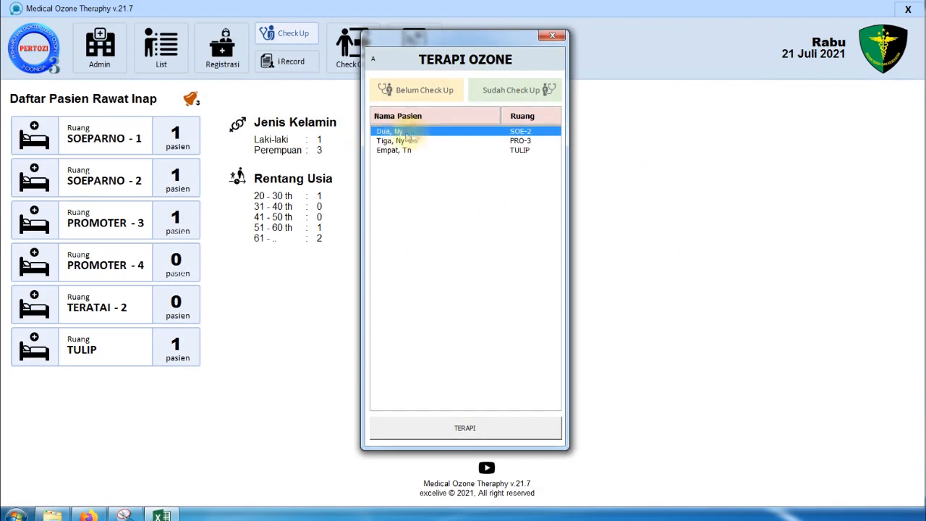
click(467, 428)
text(1)
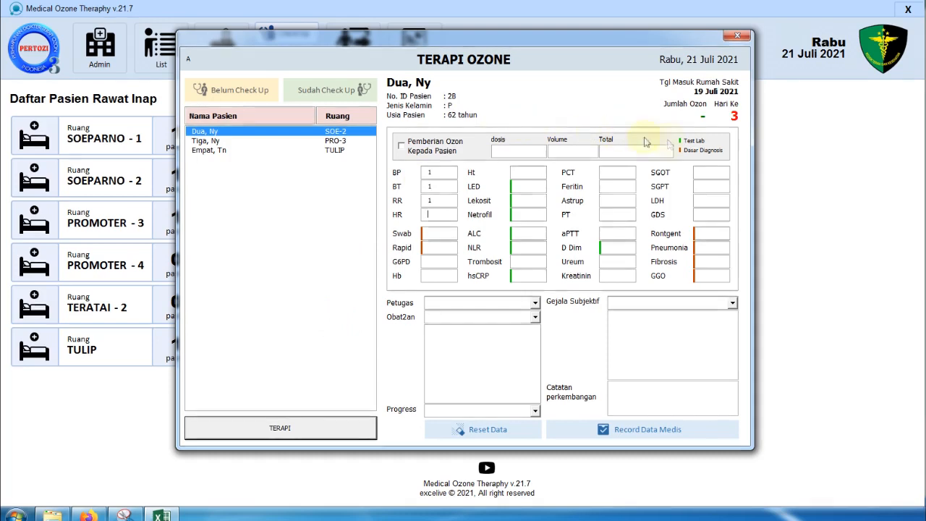
click(443, 151)
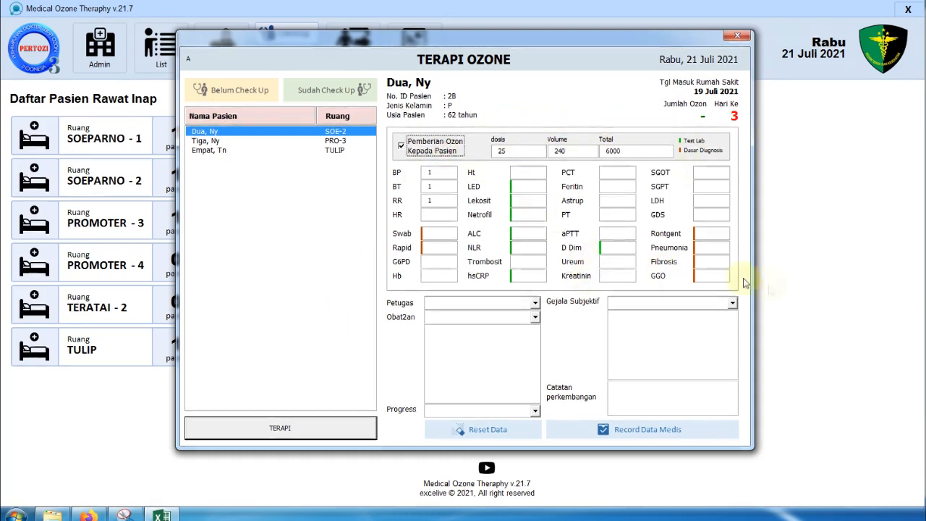
click(674, 303)
- Set staff Perawat 3, drugs Concor, Dextamine and Inj Naskar, and progress Tidak Berubah
click(536, 304)
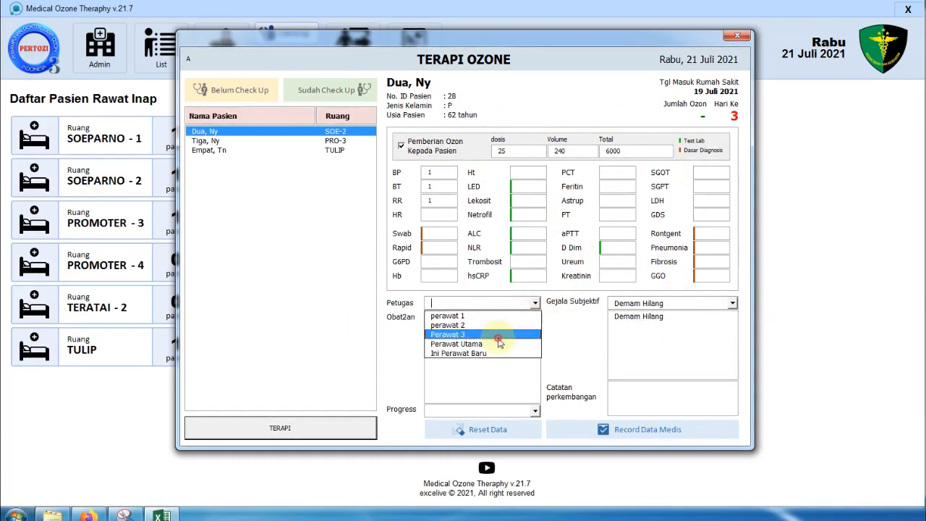
click(492, 337)
click(494, 318)
scroll(495, 364, down, 3)
click(471, 376)
click(507, 316)
click(477, 378)
click(466, 410)
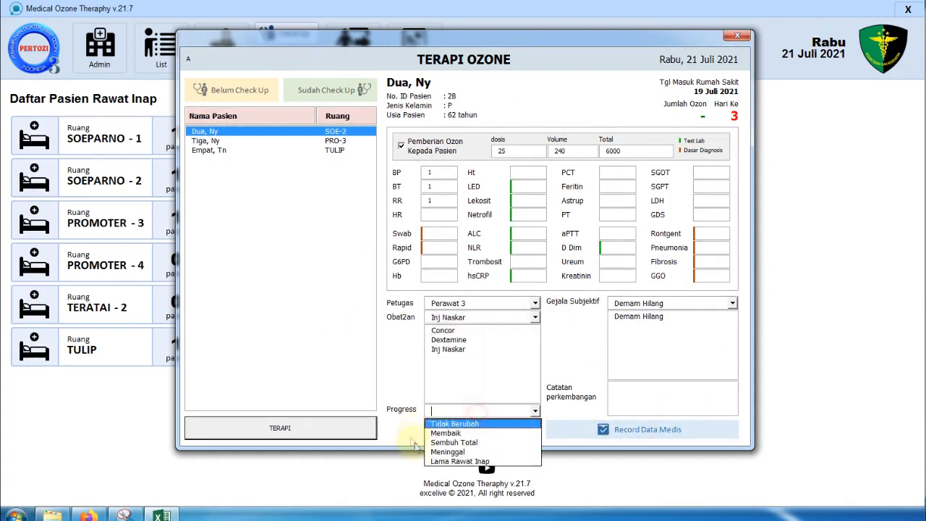
click(456, 424)
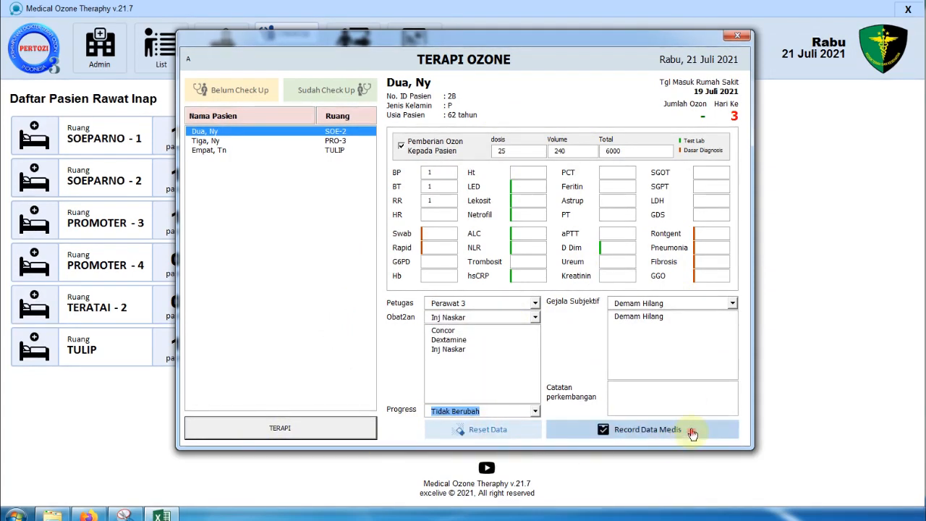
- Save the SOE-2 record, then open the therapy form for the PRO-3 patient
click(691, 431)
click(615, 250)
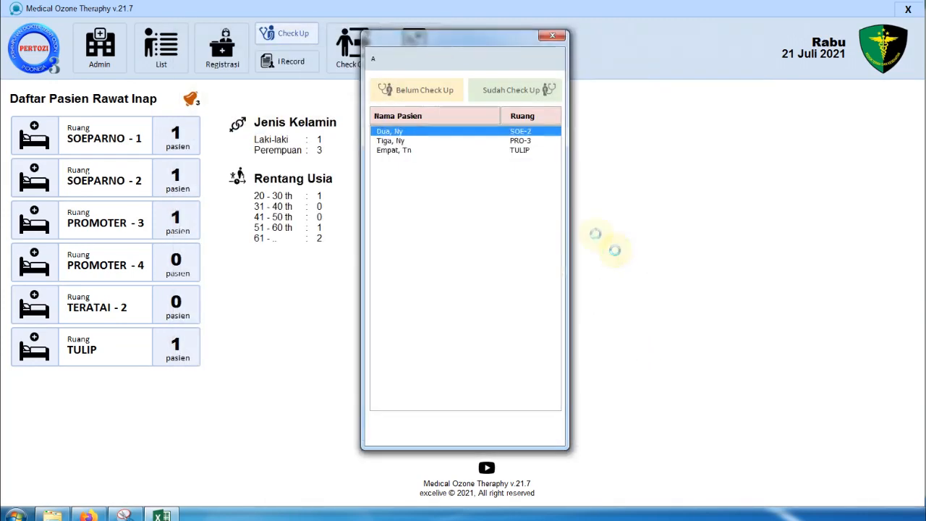
click(616, 248)
click(400, 132)
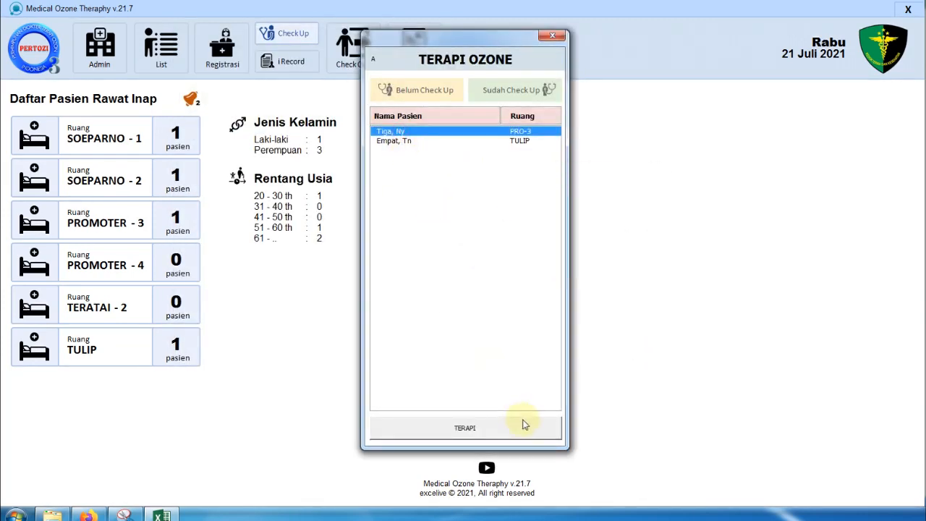
click(525, 427)
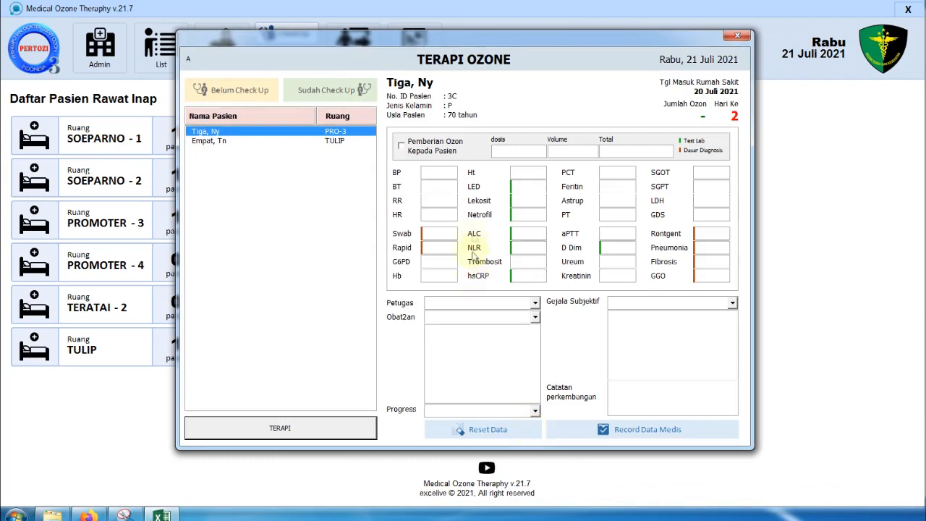
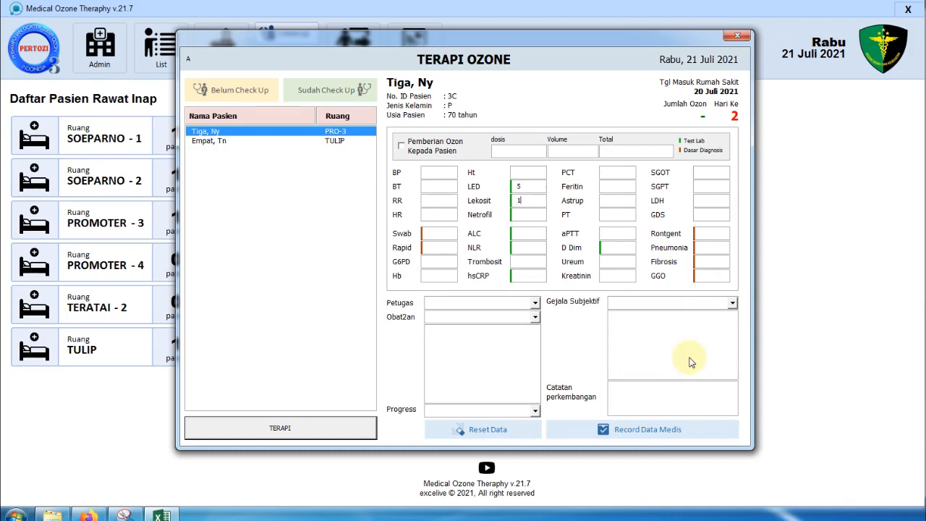
- Set progress to Tidak Berubah and the attending staff to Perawat 3
click(534, 410)
click(504, 424)
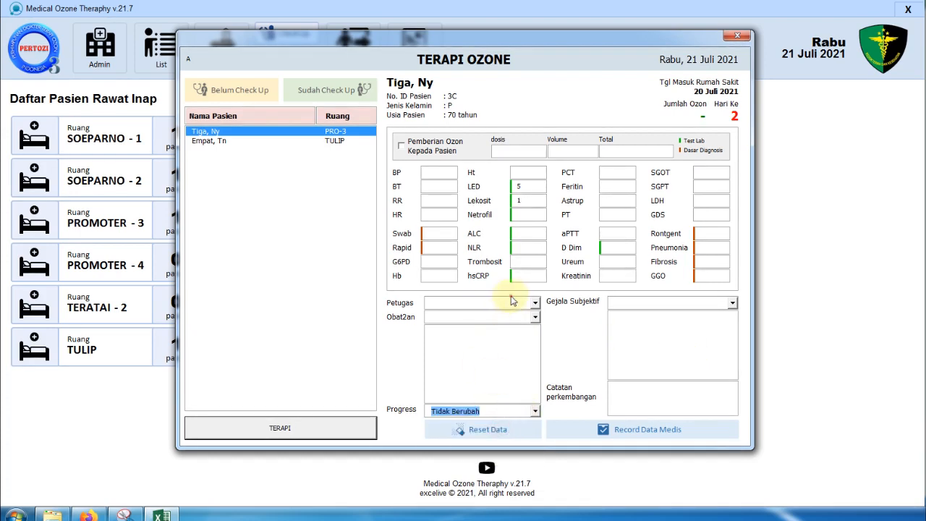
click(513, 303)
click(492, 335)
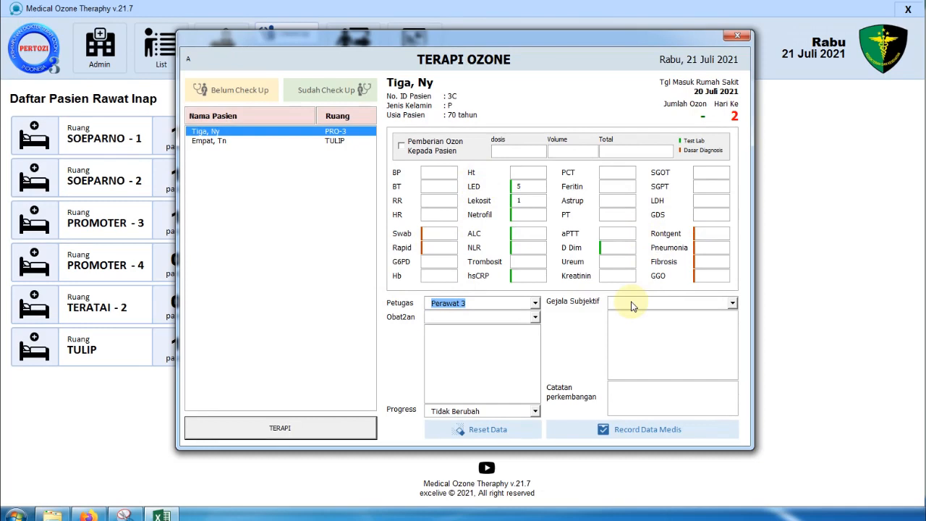
- Add subjective symptoms Demam Hilang, Tidak Mual and Nyeri tenggorokan Hilang
click(649, 303)
click(646, 345)
click(653, 303)
click(656, 353)
click(667, 303)
click(683, 365)
- Save the PRO-3 medical record, confirm it, and select the remaining TULIP patient
click(670, 431)
click(600, 247)
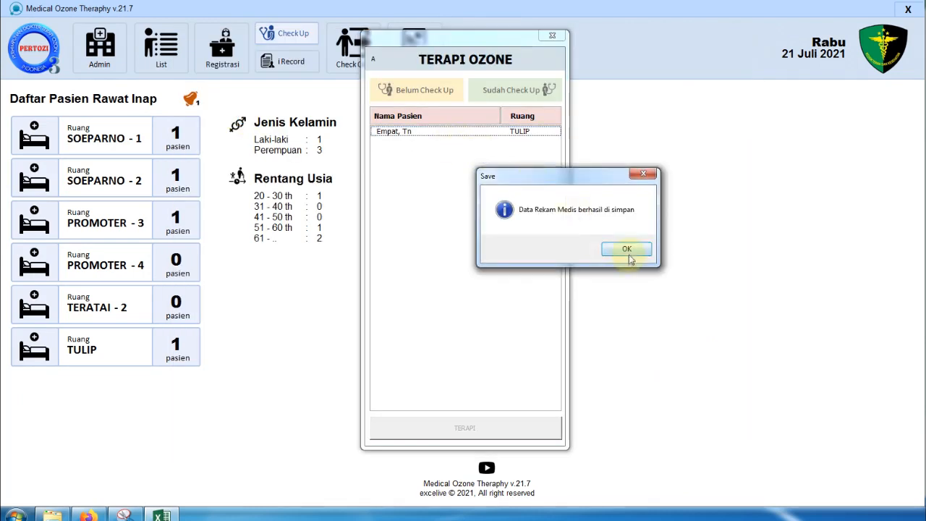
click(629, 253)
click(380, 131)
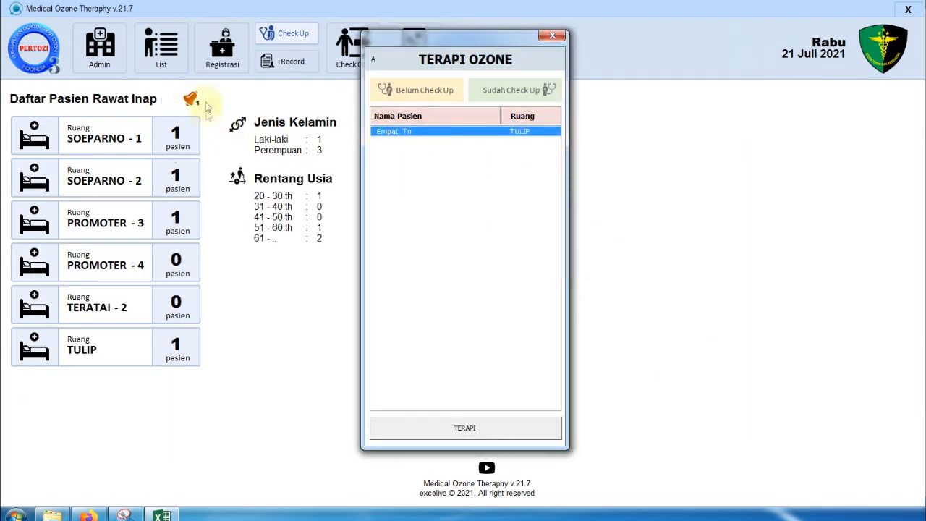
- Close the therapy window, briefly open and close Registrasi and Check Up, and cancel Exit
click(553, 36)
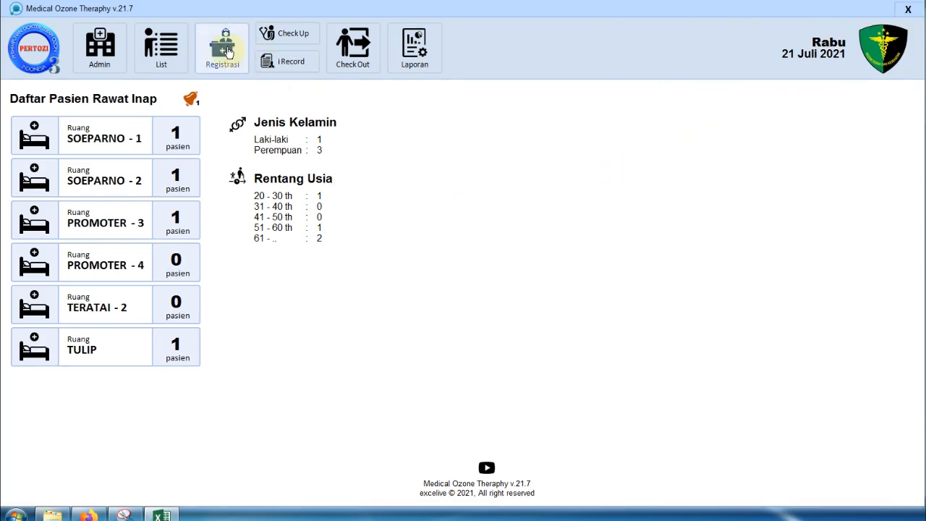
click(228, 52)
click(666, 144)
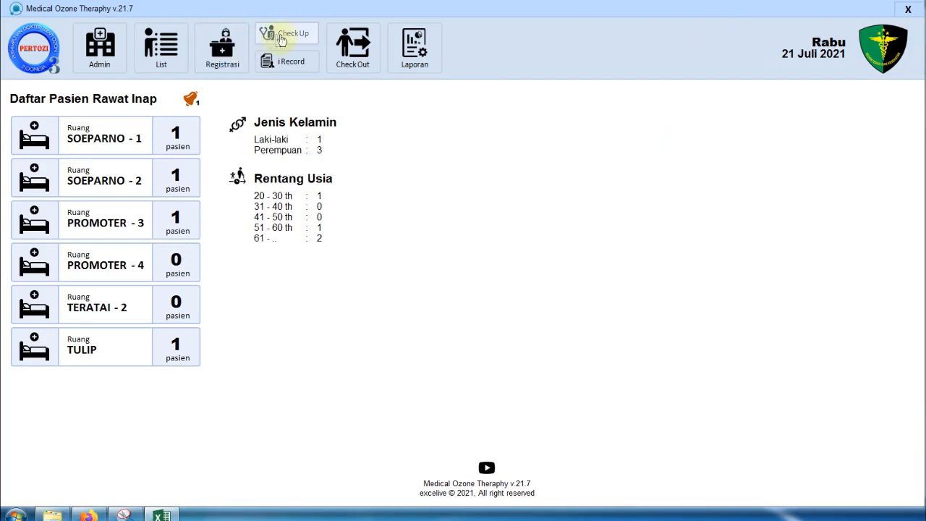
click(283, 64)
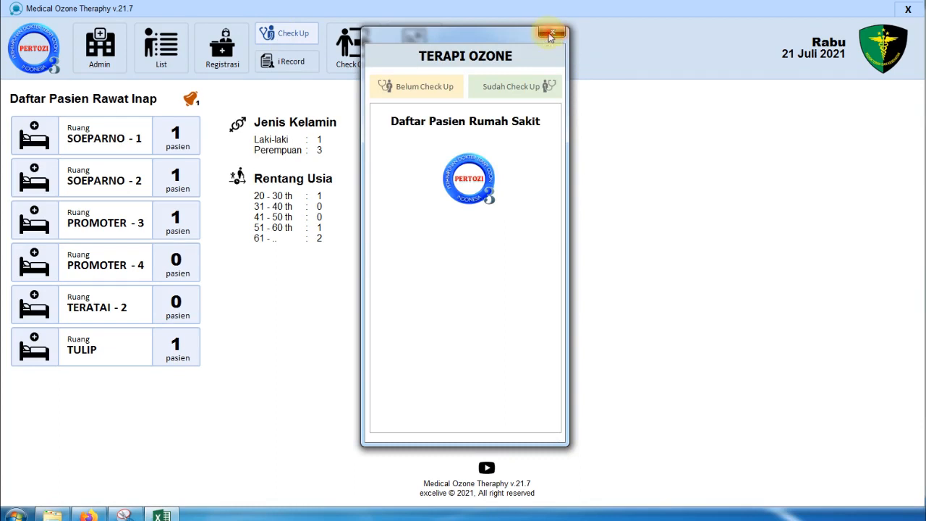
click(550, 34)
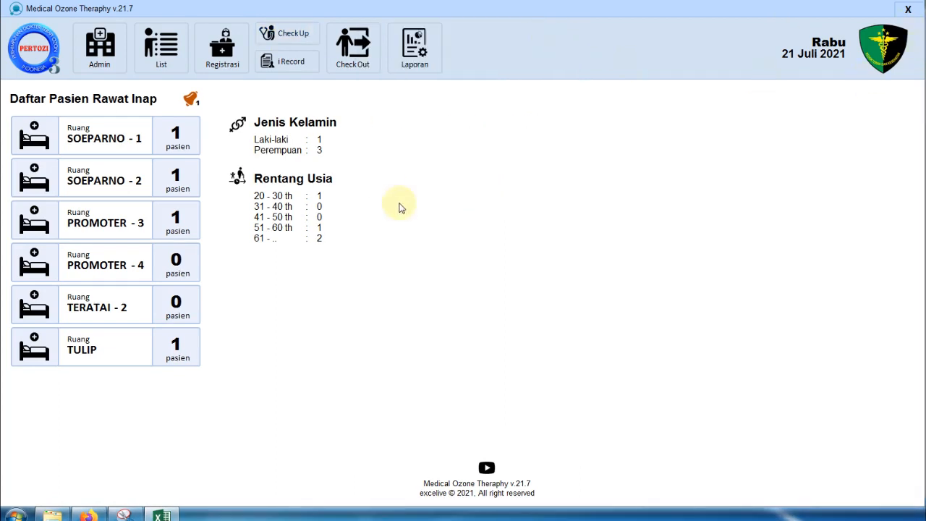
click(907, 9)
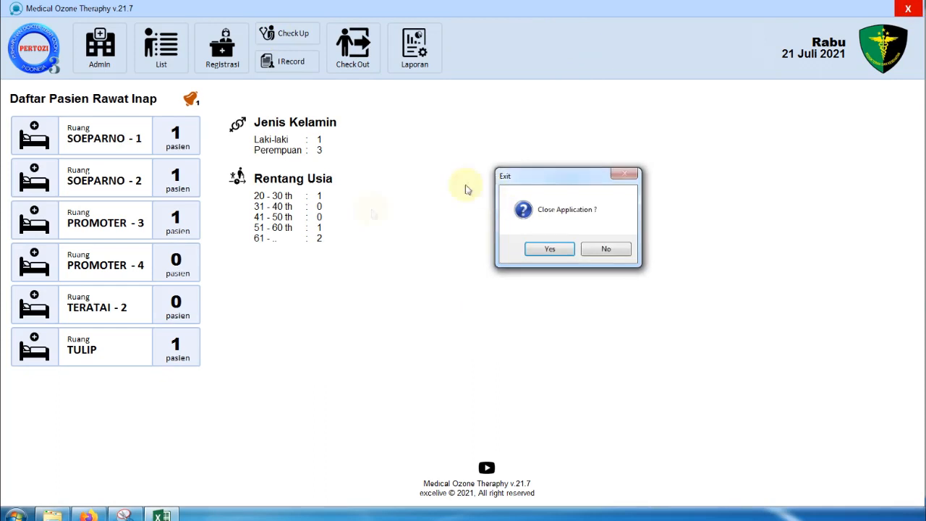
click(603, 253)
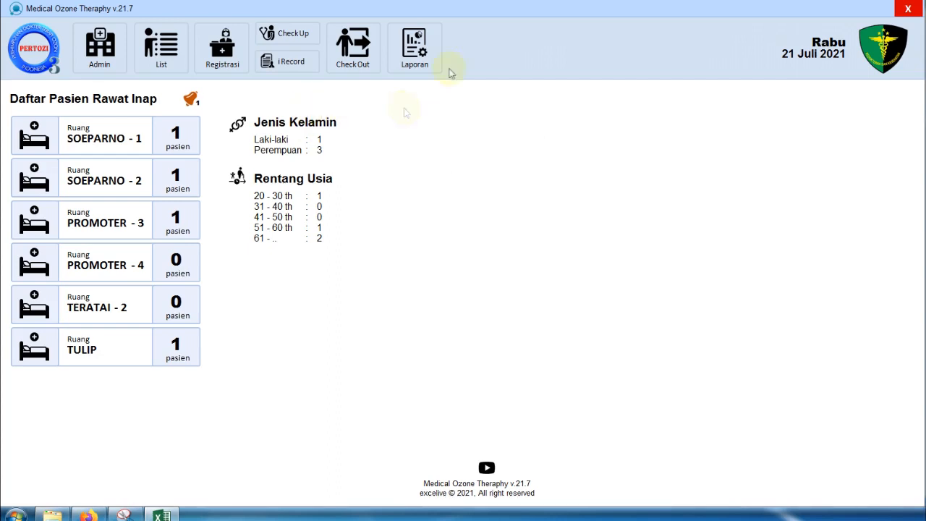
- Open and close the report date search, then bring up the inpatient Check Out list
click(398, 40)
click(355, 44)
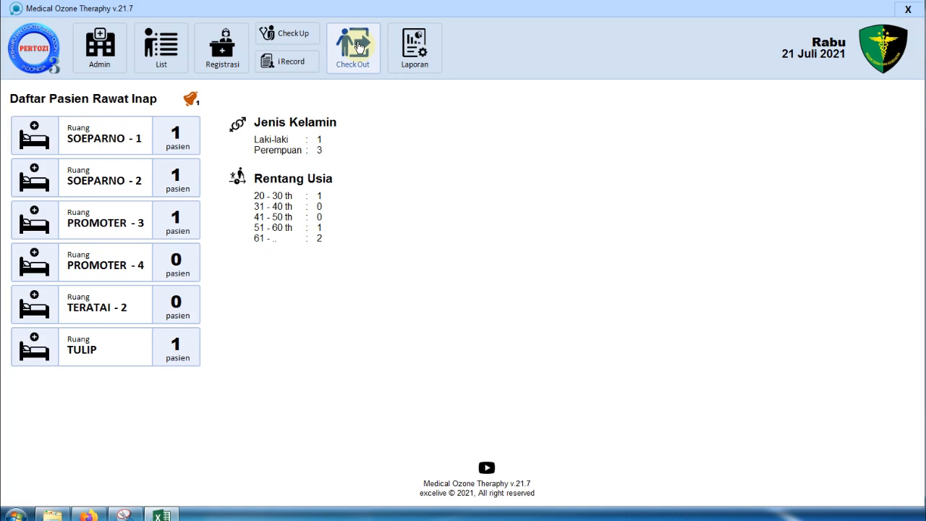
mouse_move(392, 58)
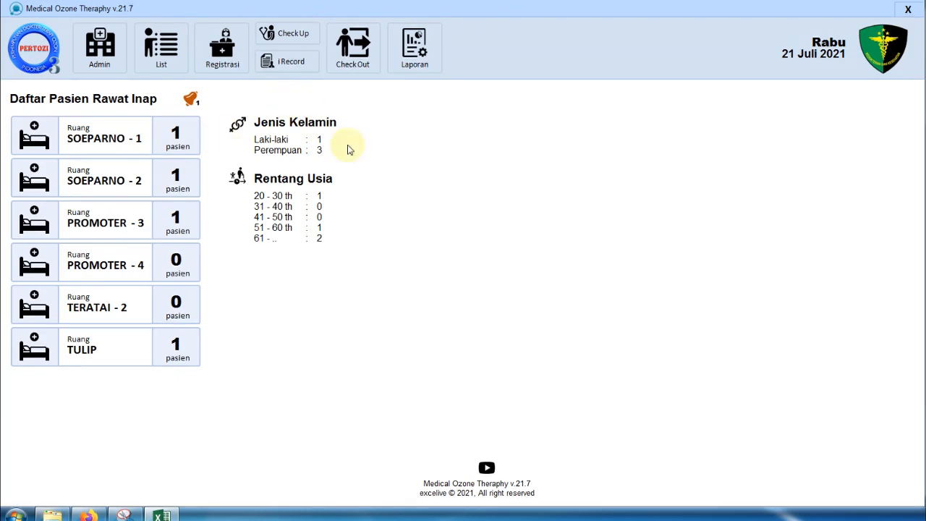
click(355, 47)
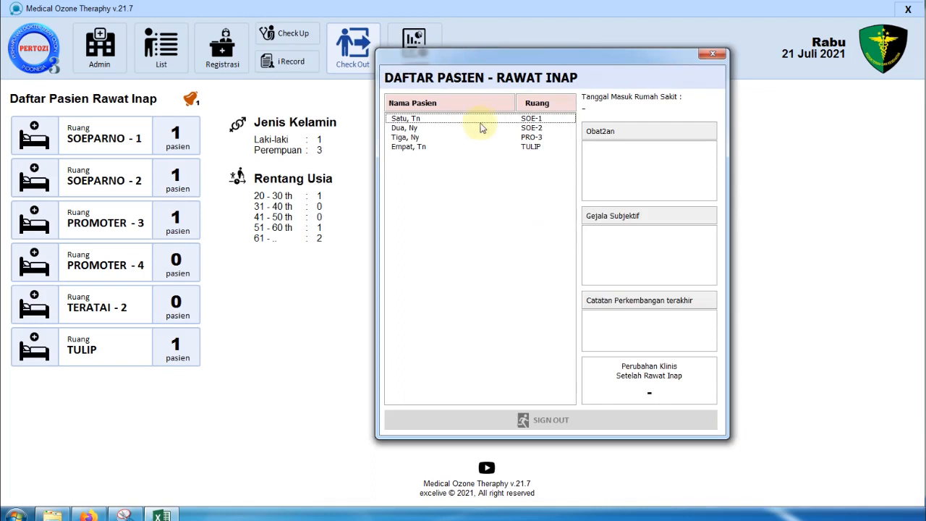
- Review discharge details of SOE-1, SOE-2 and TULIP, and dismiss the SOE-1 sign-out prompt
click(492, 118)
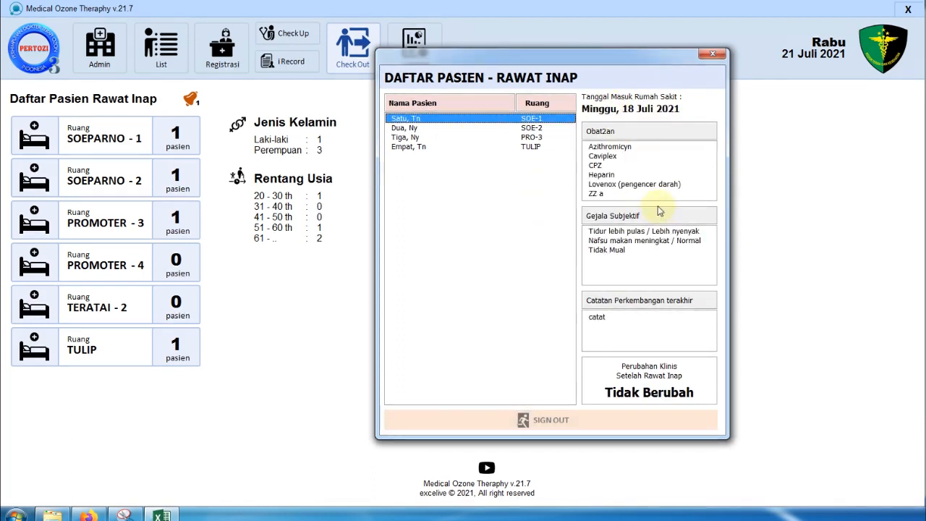
click(500, 128)
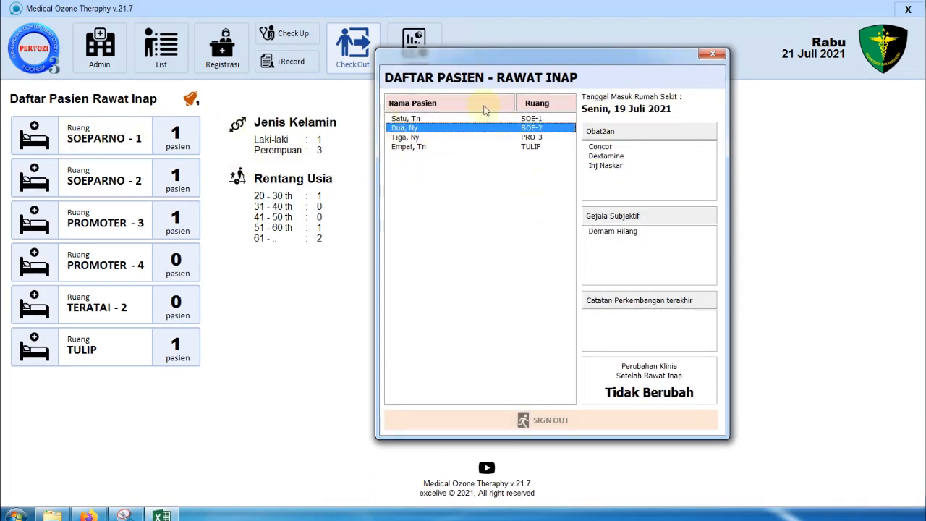
click(479, 147)
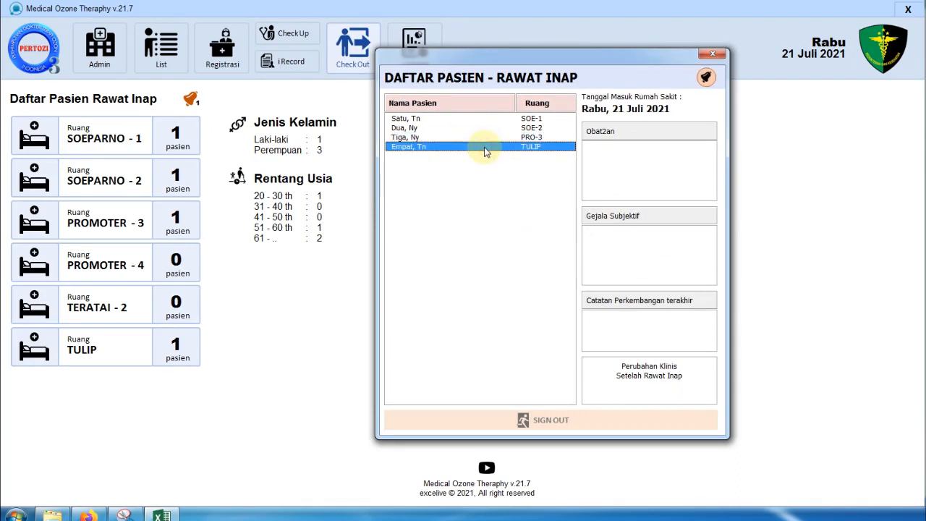
click(531, 120)
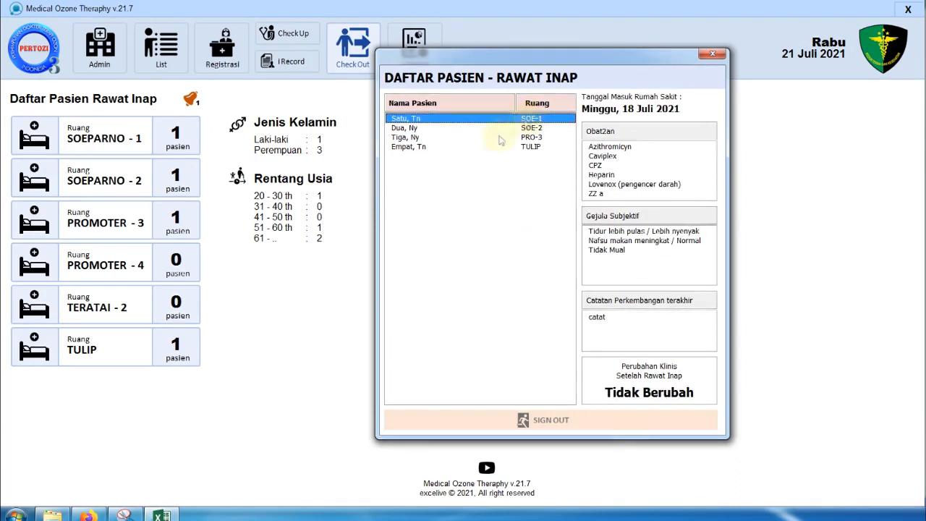
click(637, 418)
click(610, 249)
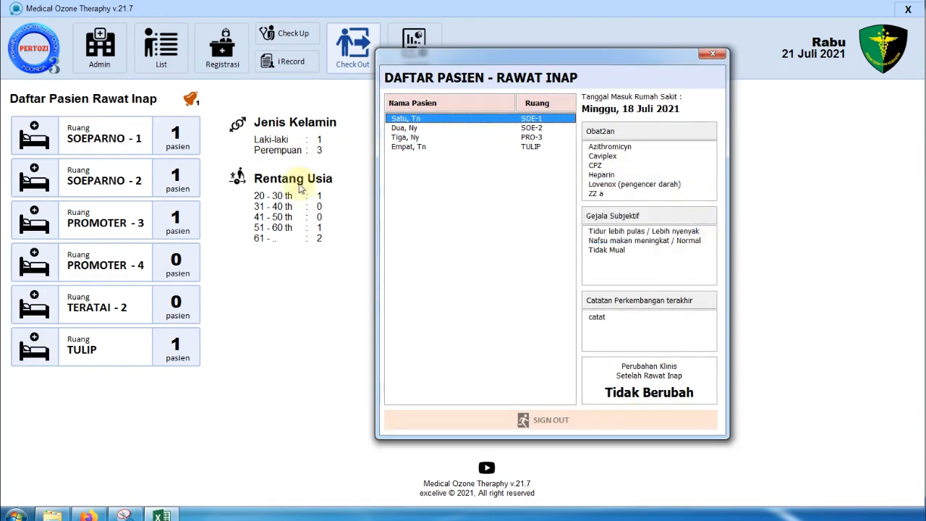
- Cancel checking out SOE-1, then try signing out TULIP and dismiss the not-yet-examined error
drag(495, 62, 549, 55)
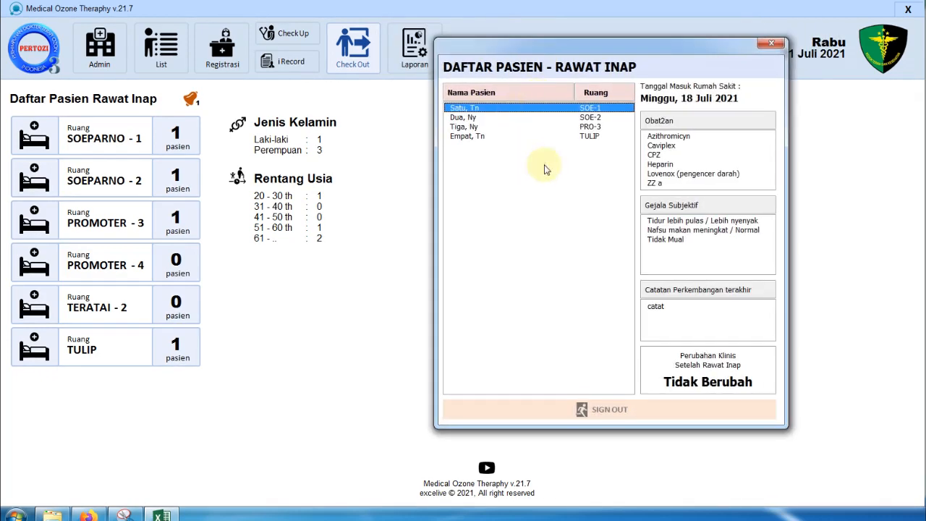
click(641, 420)
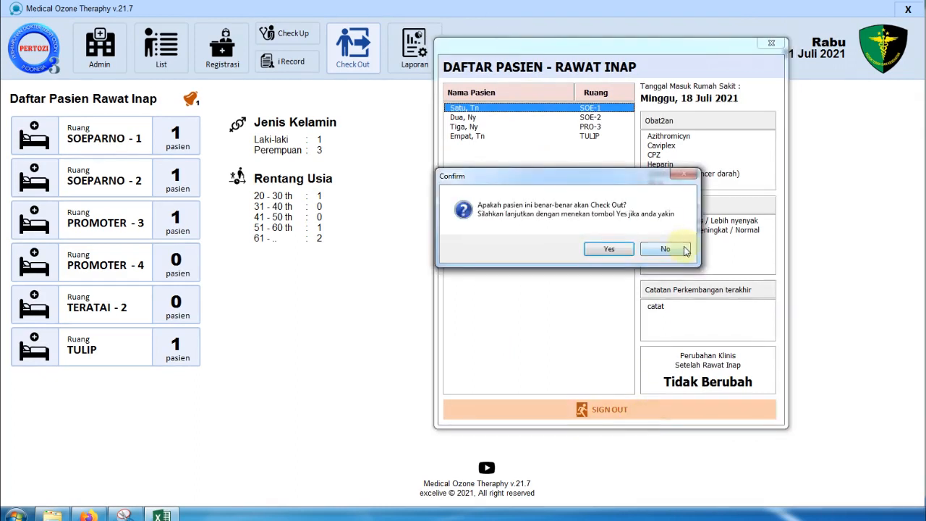
click(680, 248)
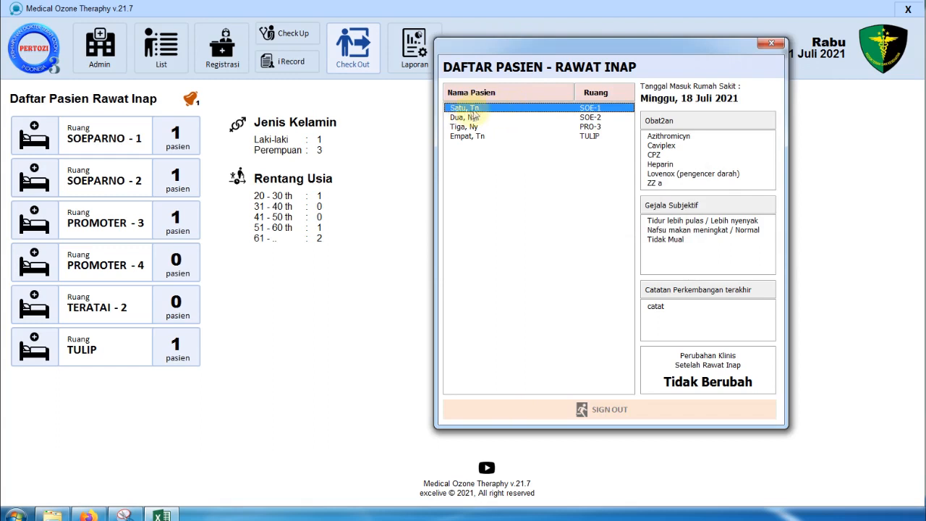
click(481, 117)
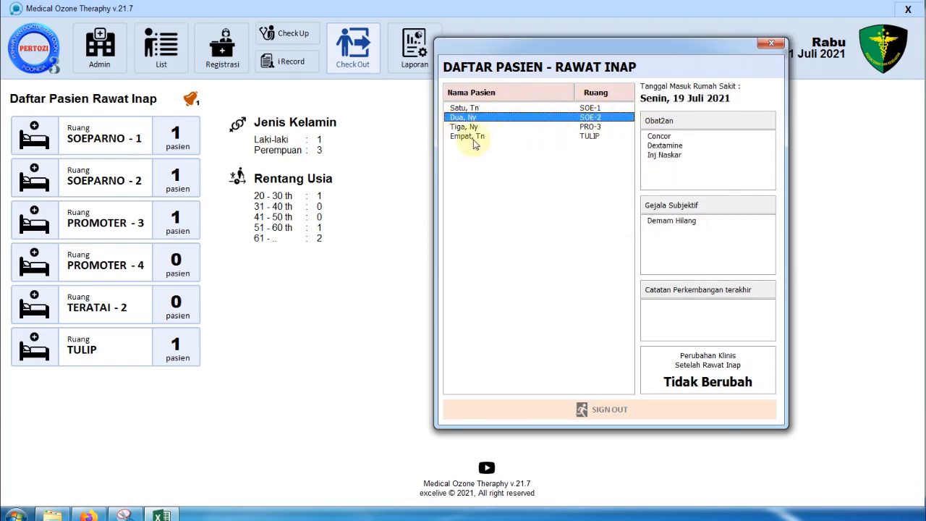
click(473, 138)
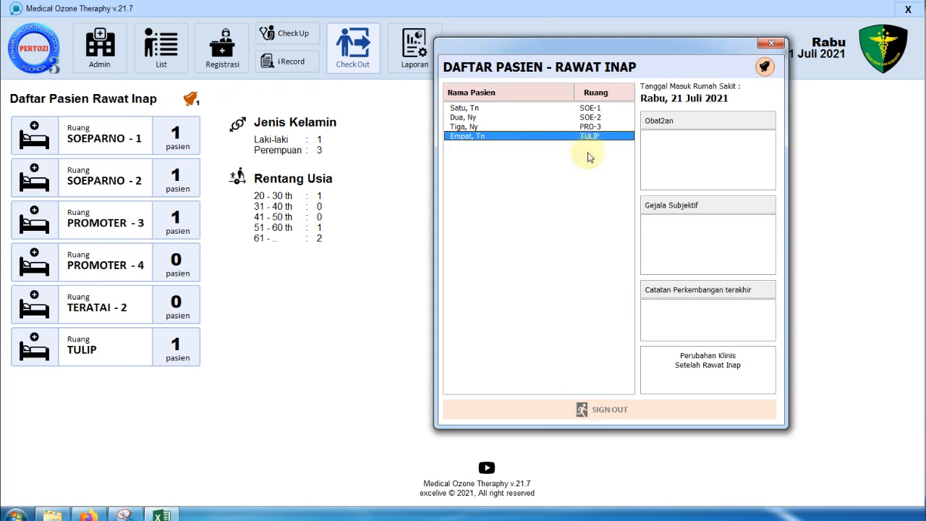
click(657, 410)
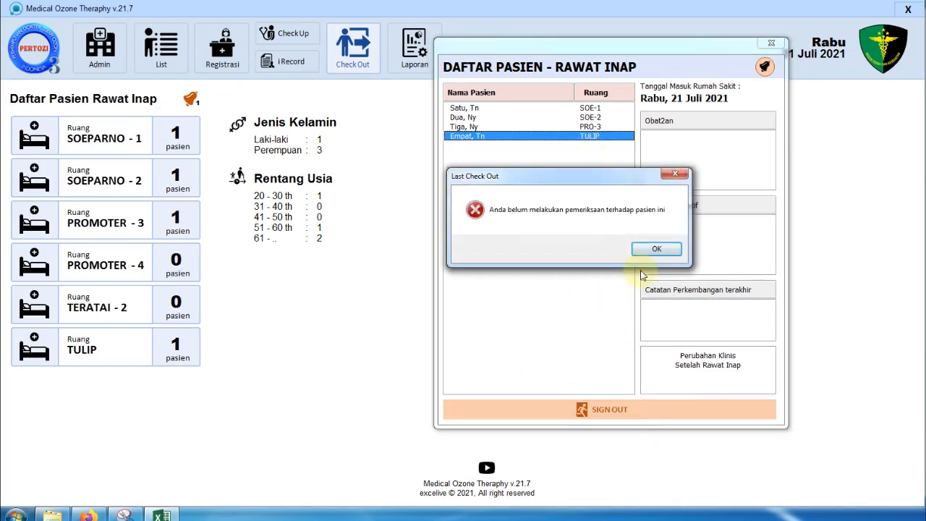
click(656, 250)
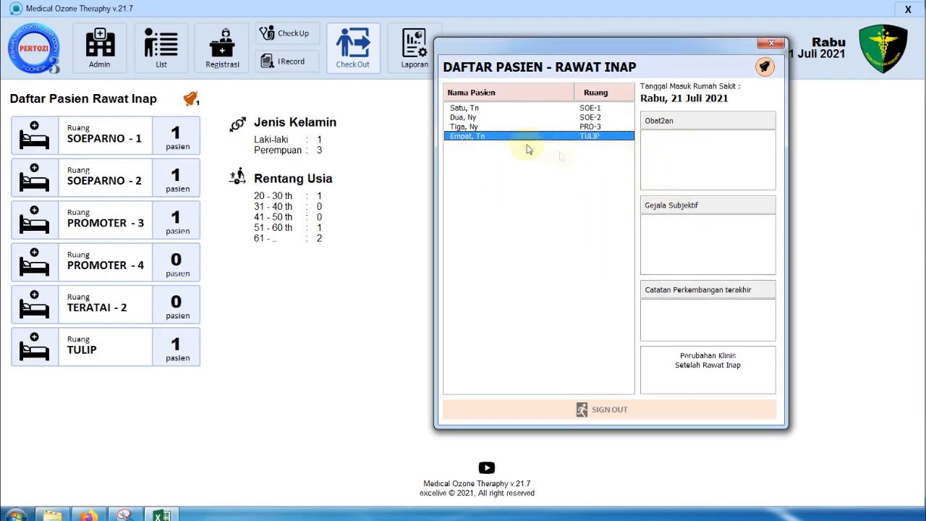
- Recheck the SOE-2, SOE-1 and PRO-3 discharge details, then close the Check Out list
click(586, 117)
click(590, 108)
click(595, 128)
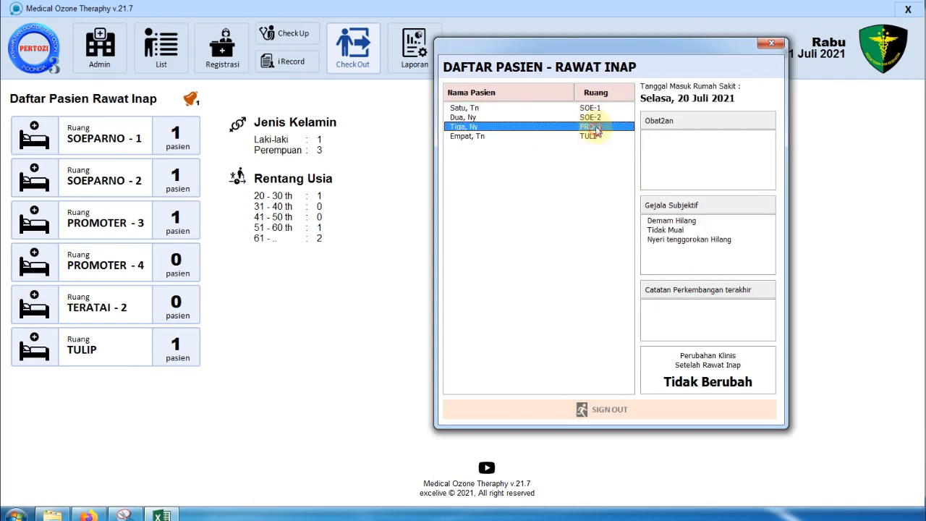
click(592, 108)
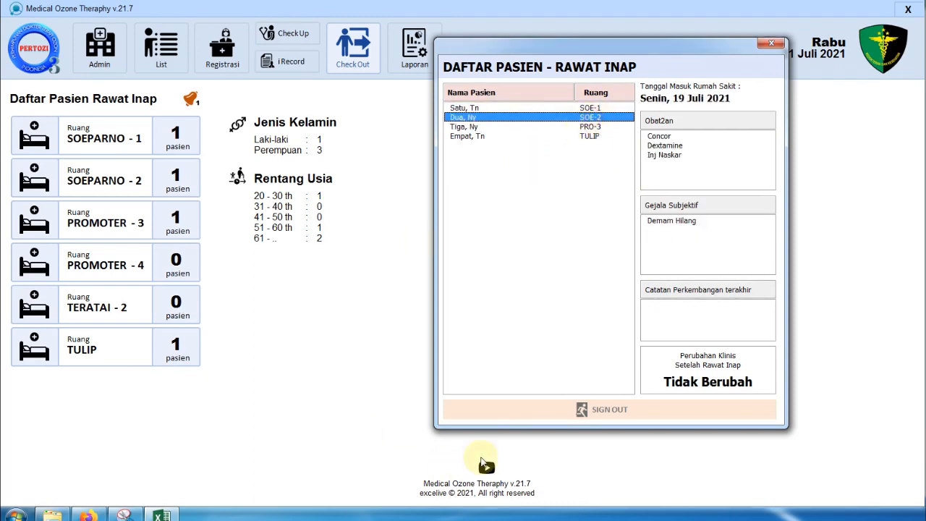
click(771, 43)
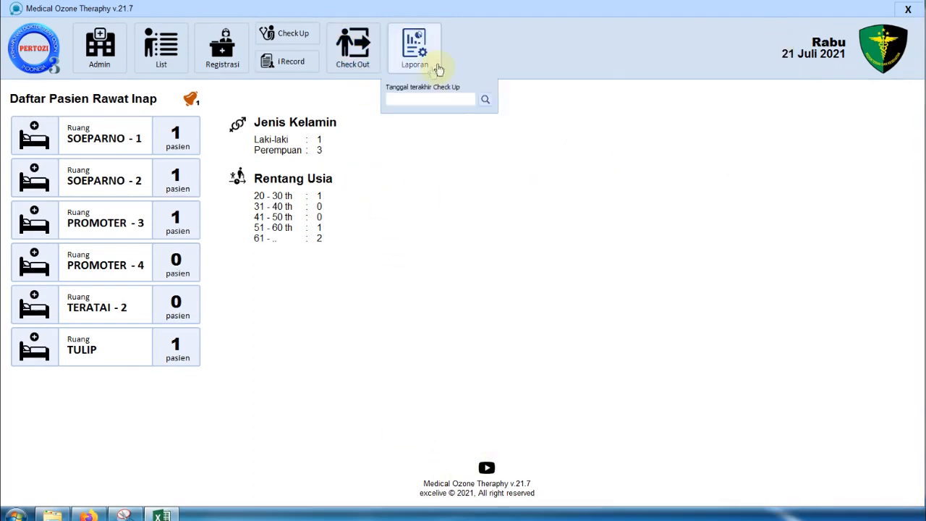
click(105, 58)
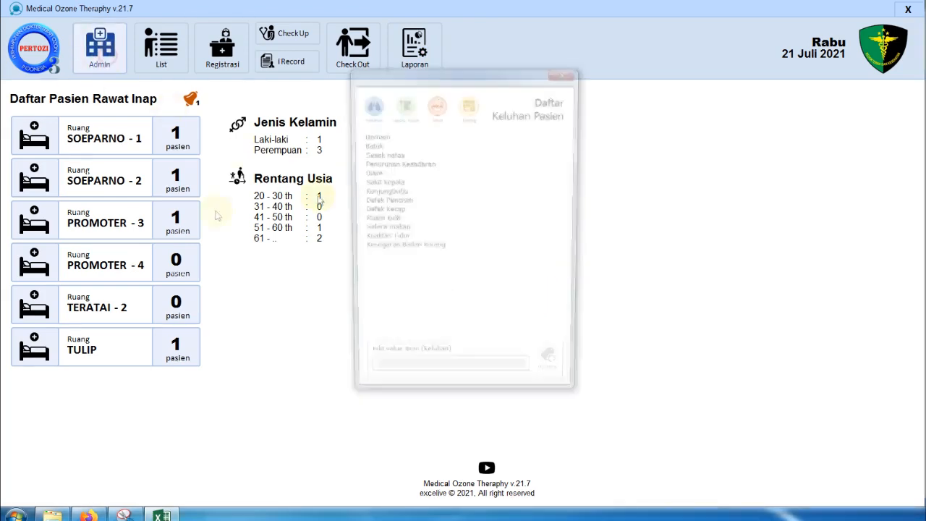
click(469, 105)
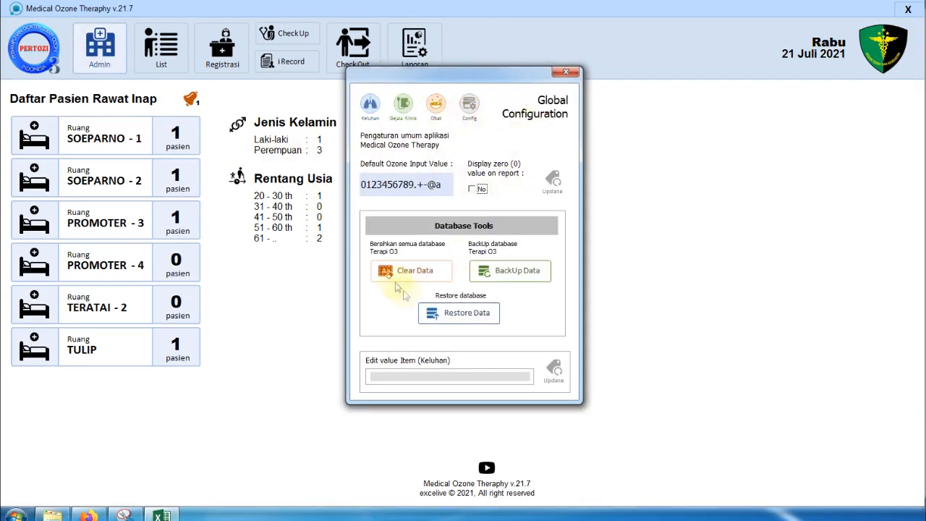
click(564, 71)
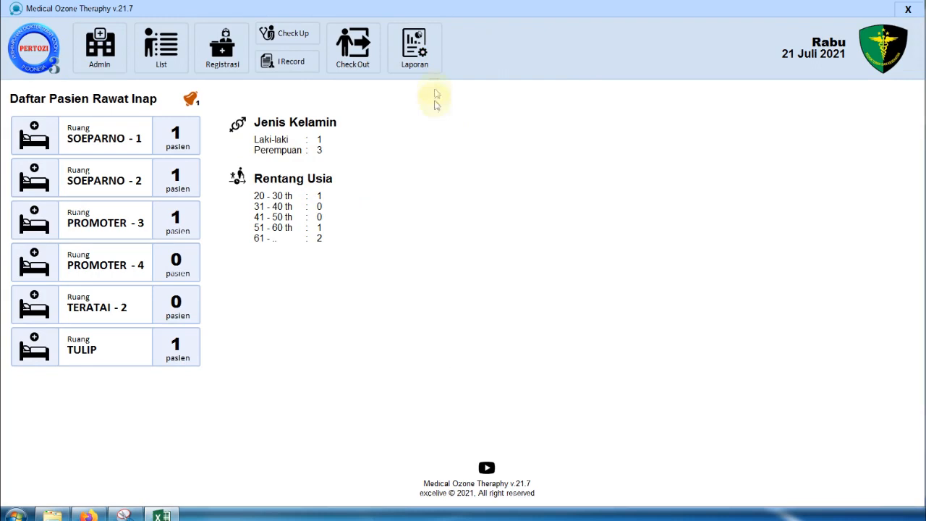
mouse_move(426, 50)
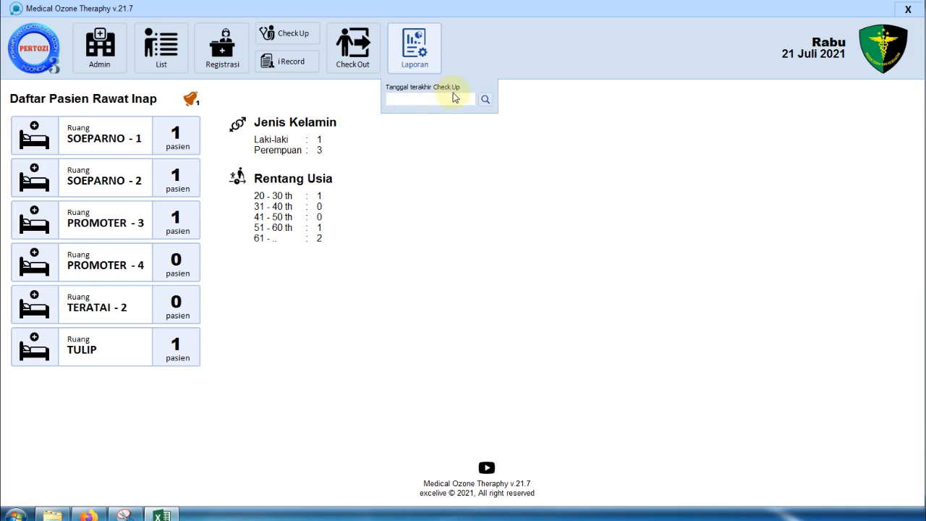
- Set the Laporan check-up date to 21-07-2021, search, and open the Data Pasien report
click(425, 98)
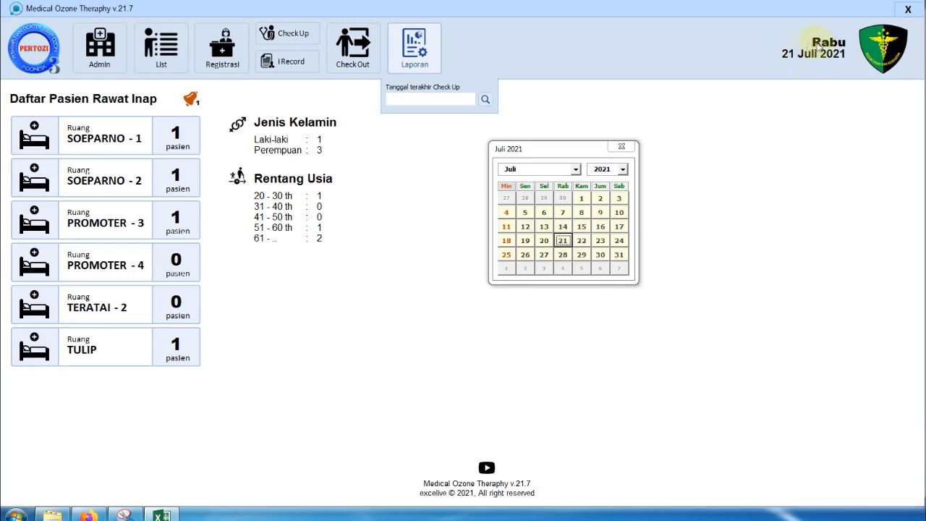
click(566, 243)
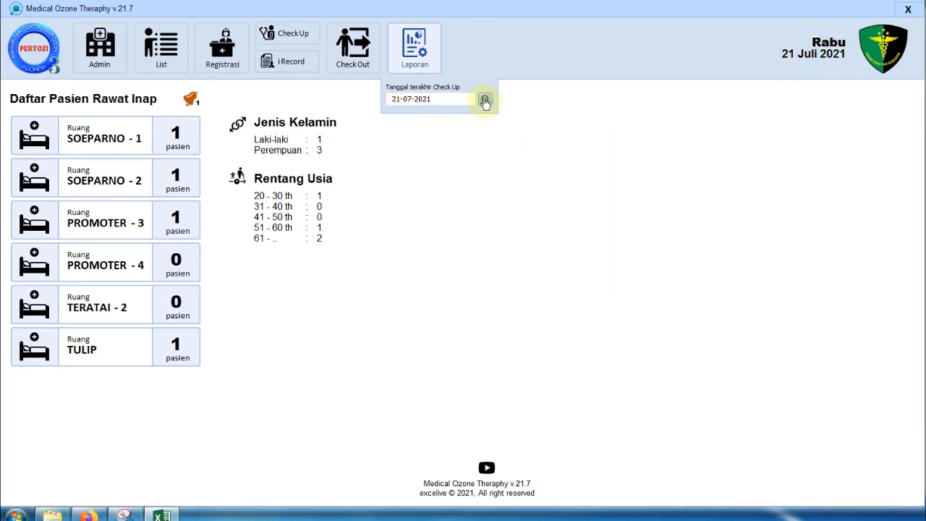
click(486, 100)
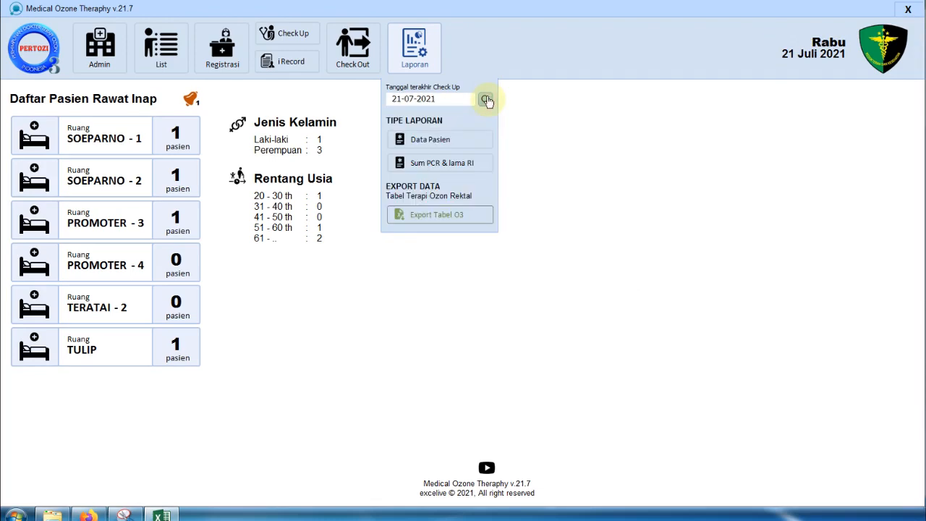
click(466, 143)
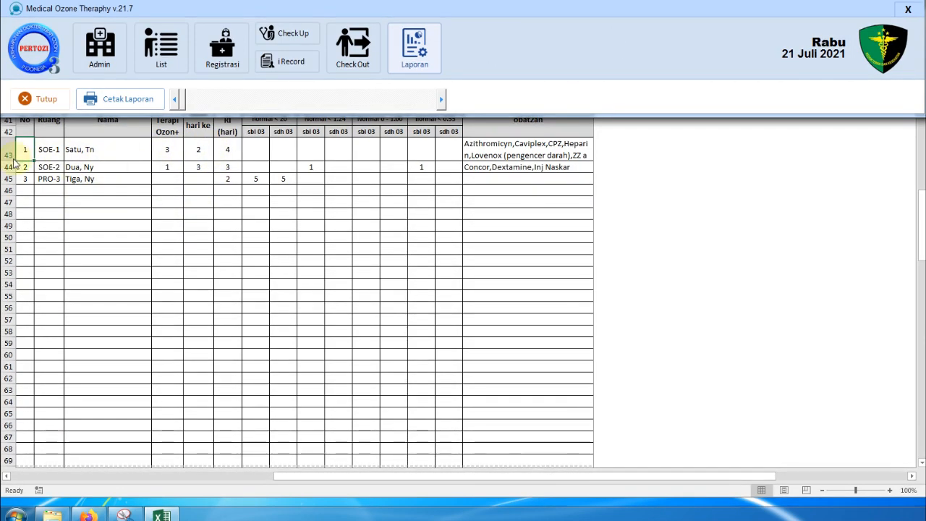
click(291, 98)
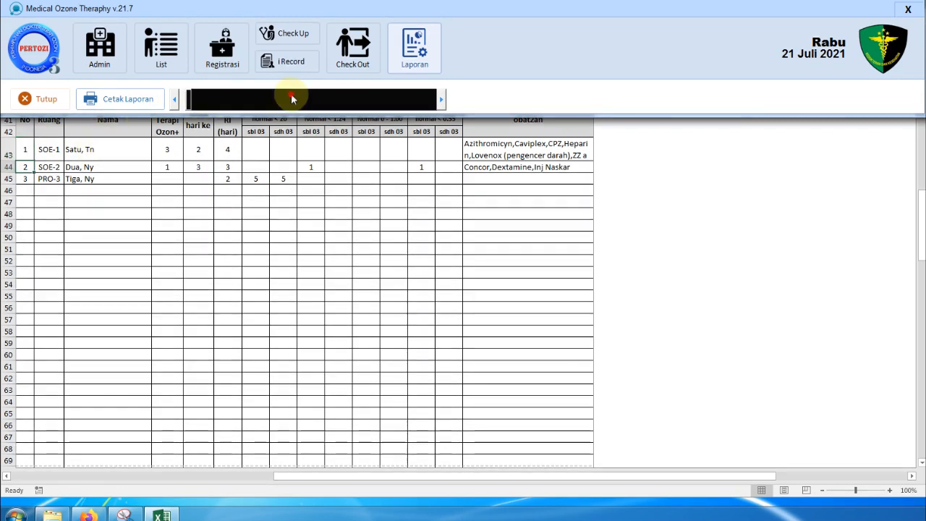
click(337, 99)
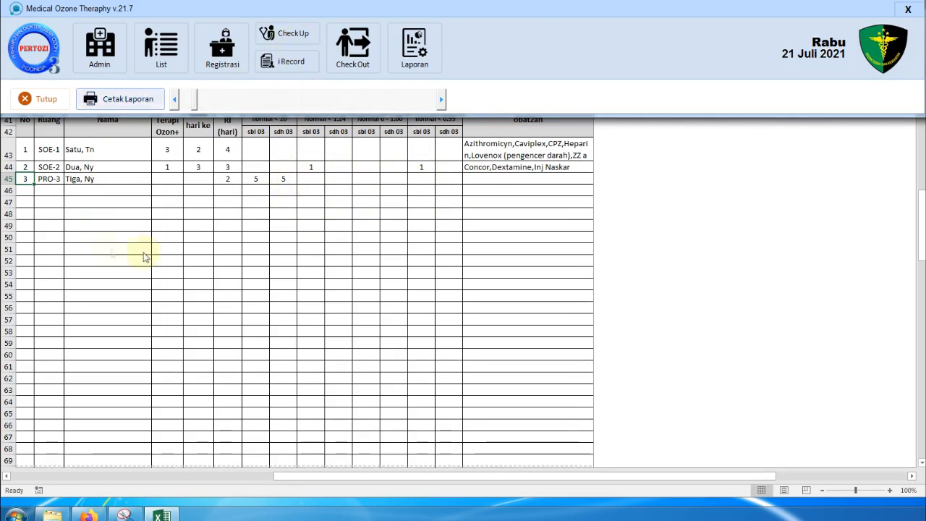
- Swap to the Sum PCR & lama RI report for 21-07-2021, review it, then close it
click(46, 99)
click(414, 47)
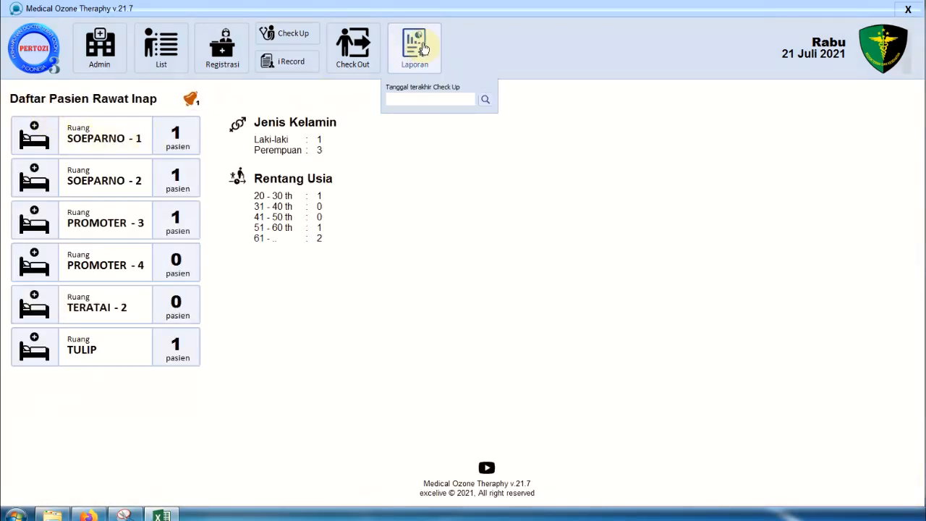
click(435, 104)
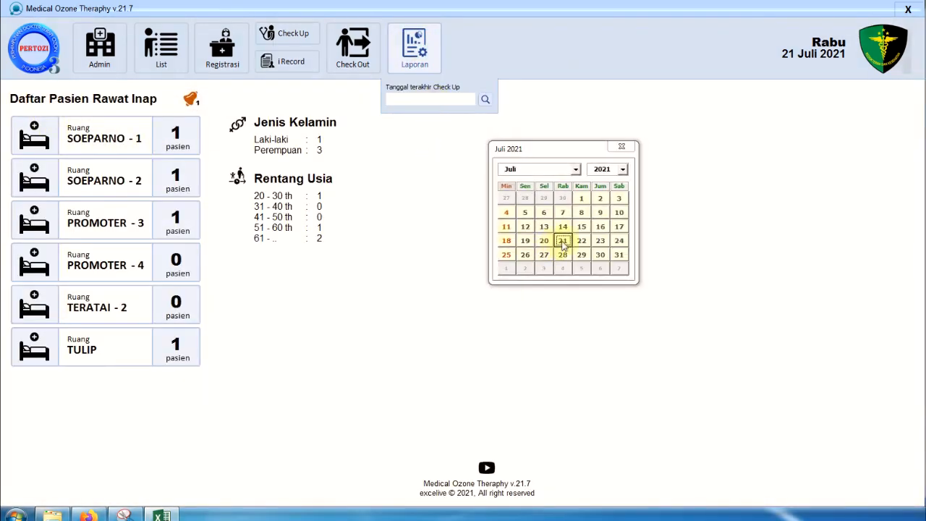
click(564, 242)
click(485, 99)
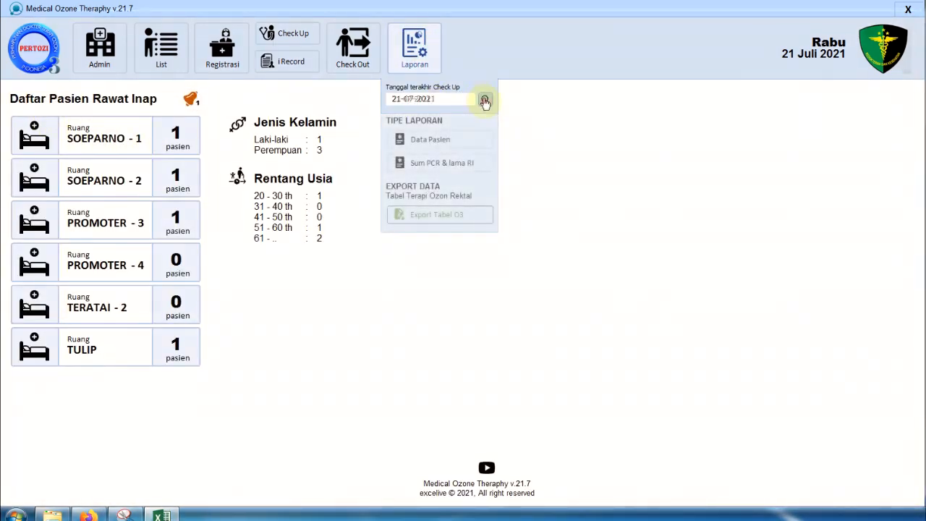
click(474, 164)
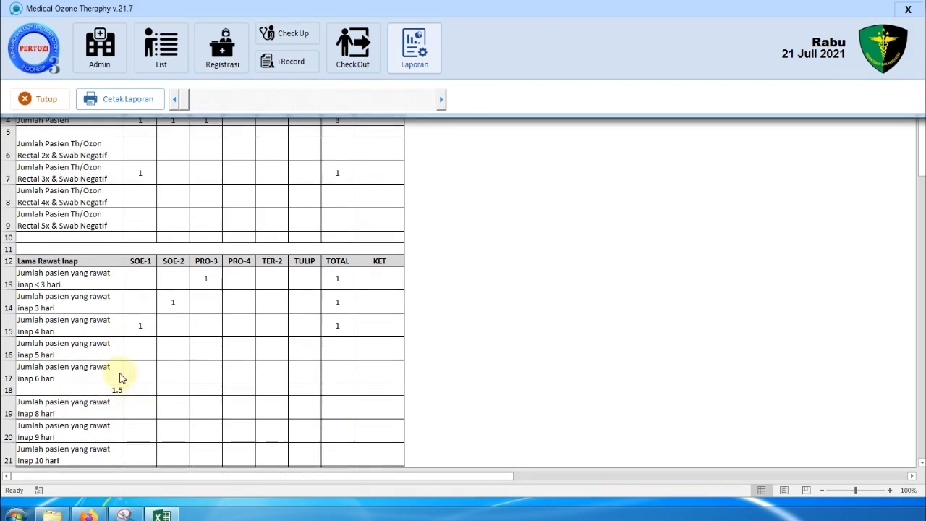
click(39, 99)
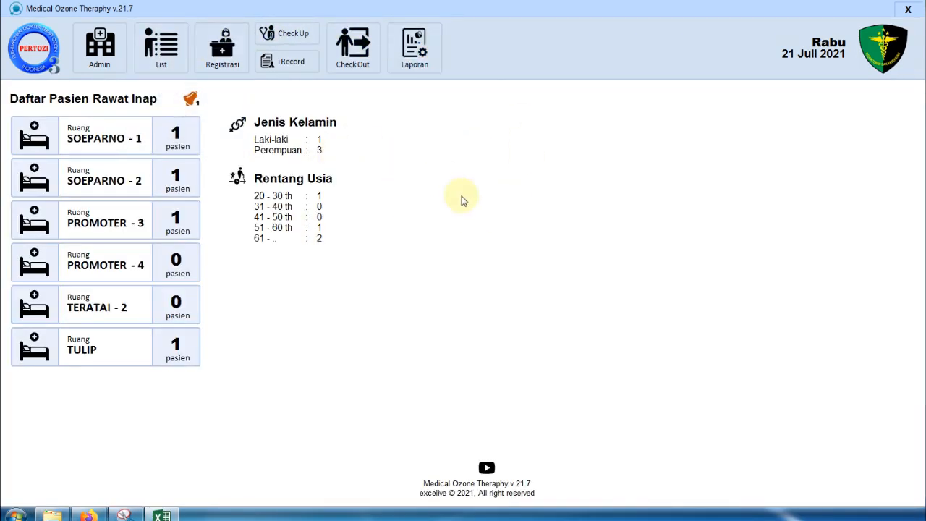
- Reselect 21-07-2021 as the Laporan check-up date and search to show report and export options
mouse_move(430, 26)
mouse_move(419, 49)
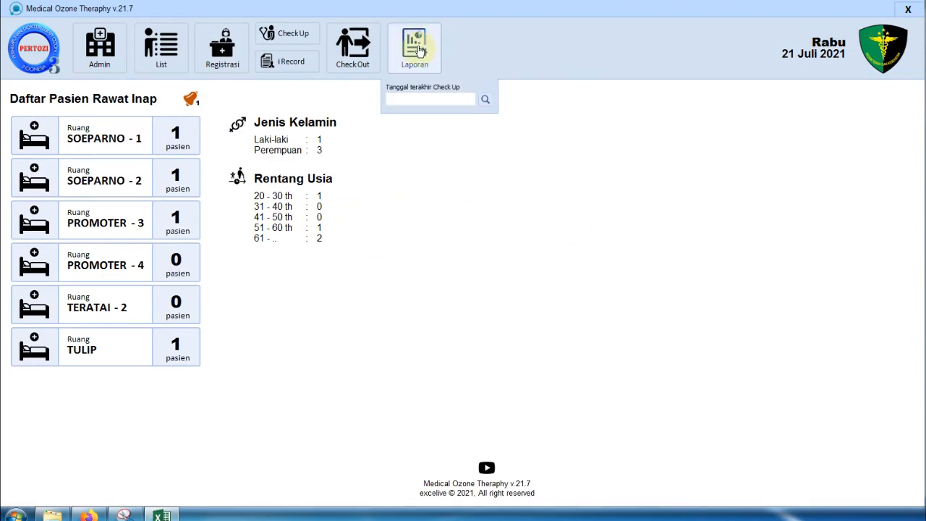
click(430, 101)
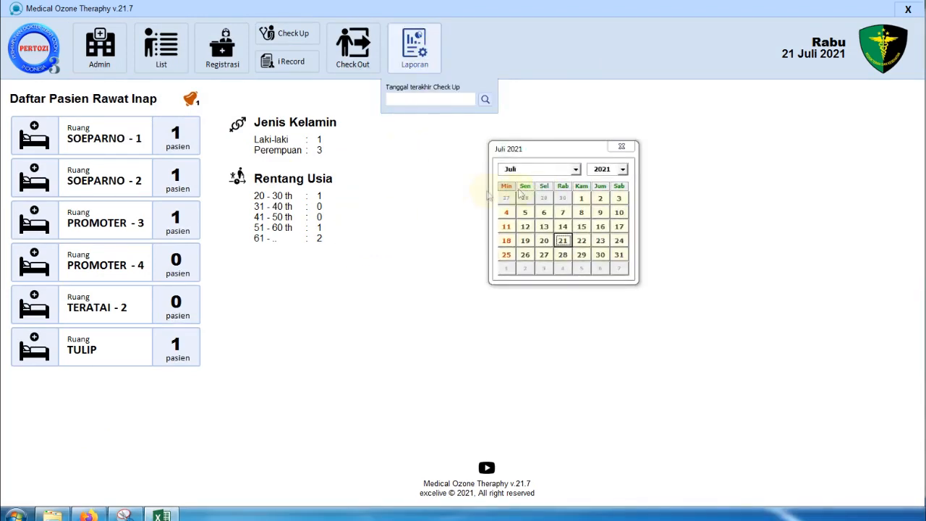
click(564, 242)
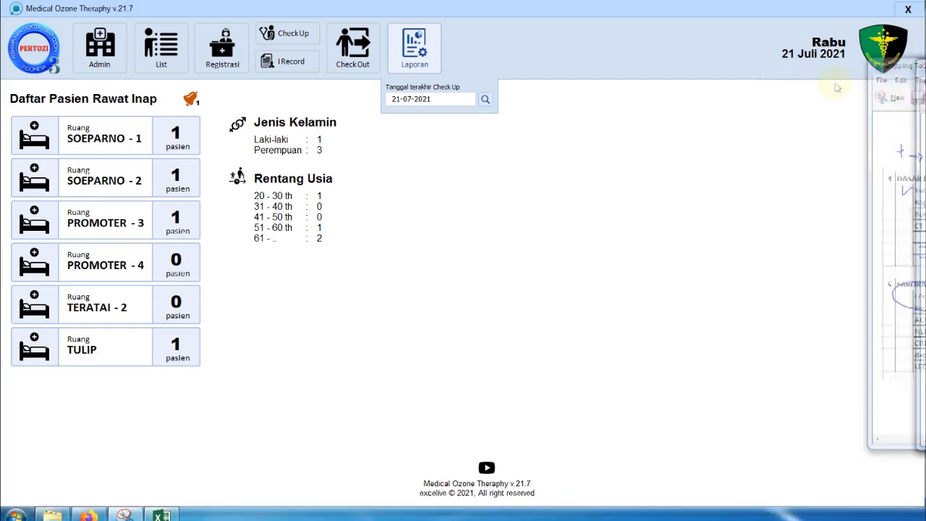
mouse_move(412, 58)
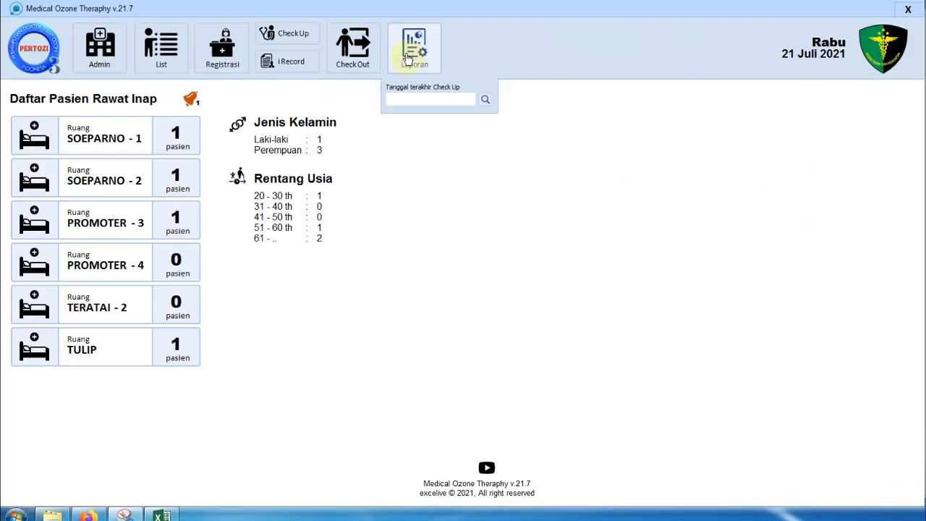
click(429, 103)
click(564, 239)
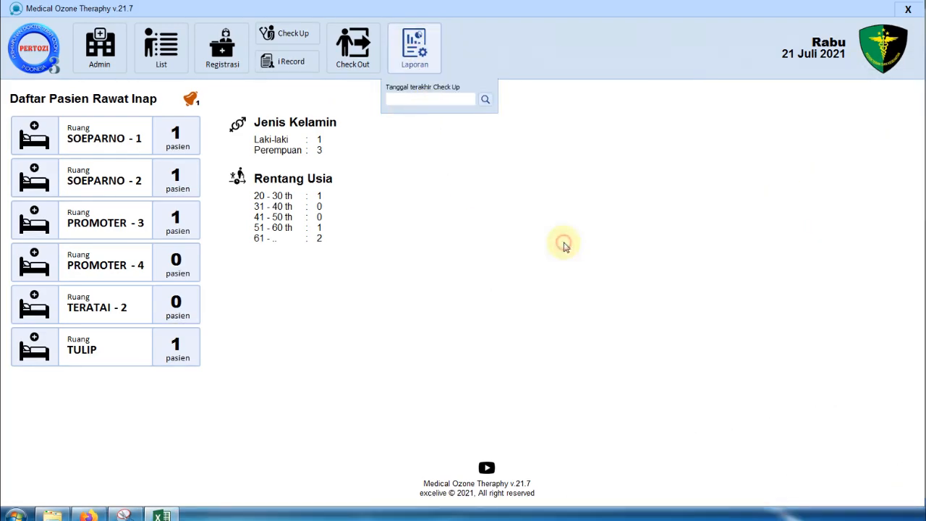
click(486, 99)
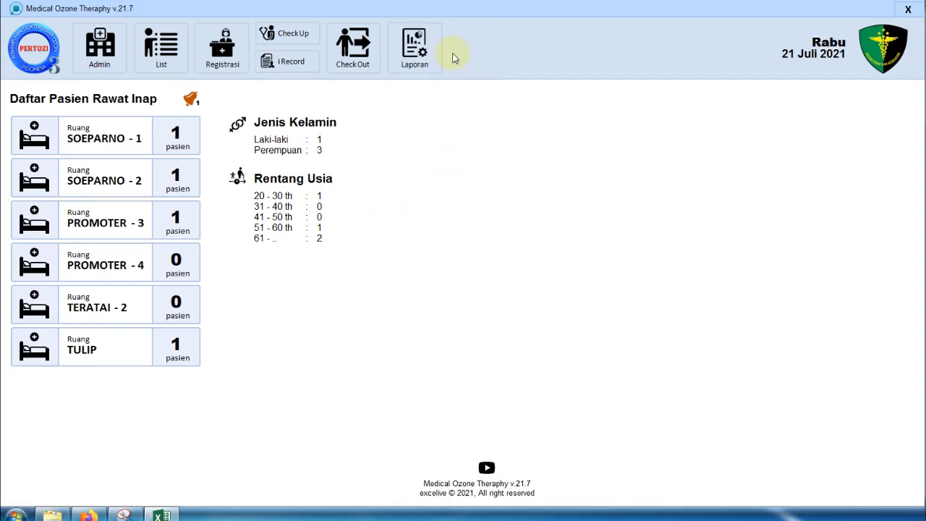
mouse_move(420, 59)
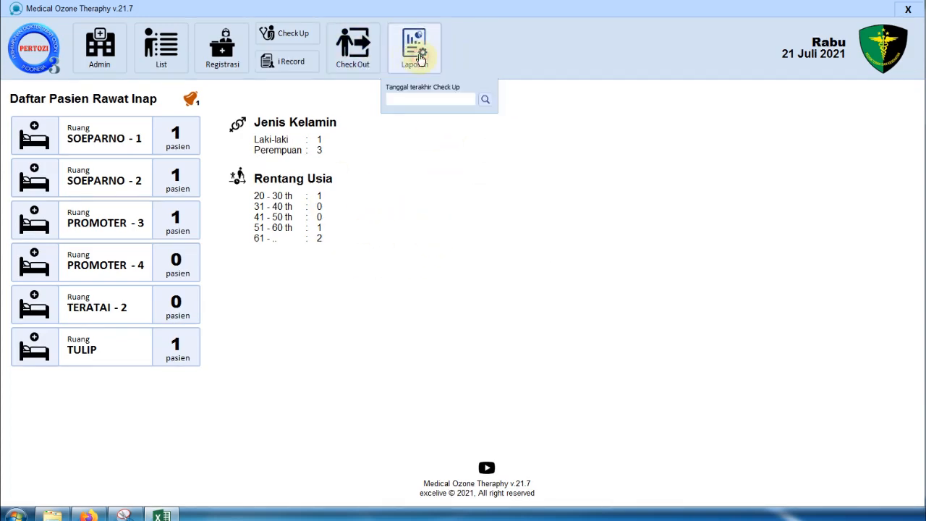
click(423, 99)
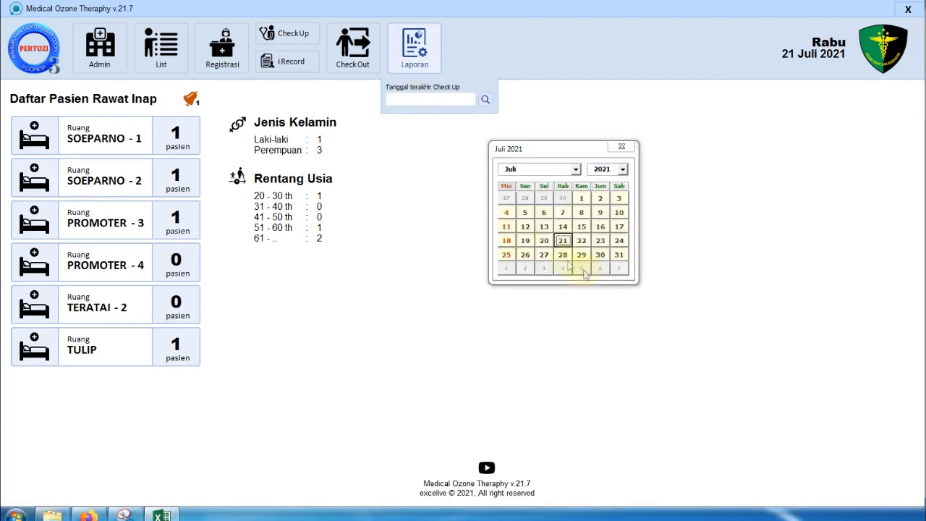
click(562, 240)
click(485, 100)
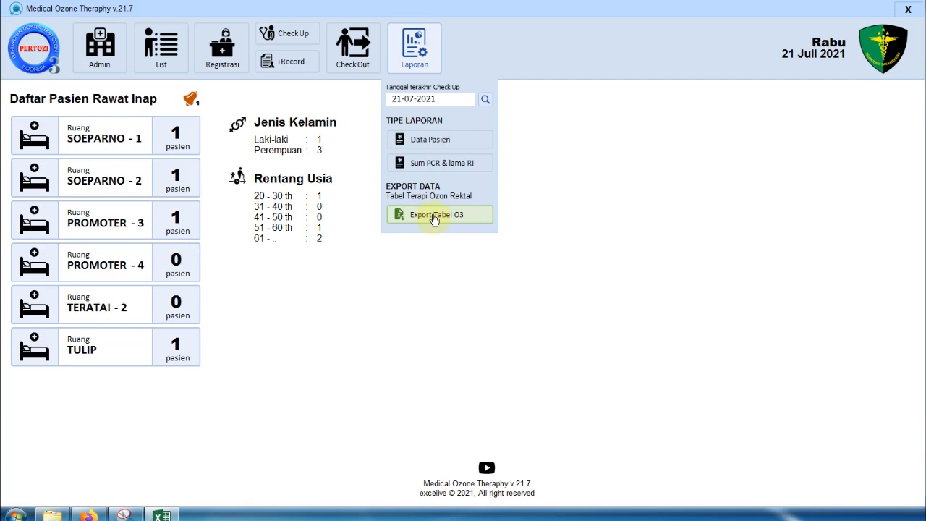
- Export Tabel O3 to the Desktop as tabel 1 in xlWorkbook format and confirm
click(434, 214)
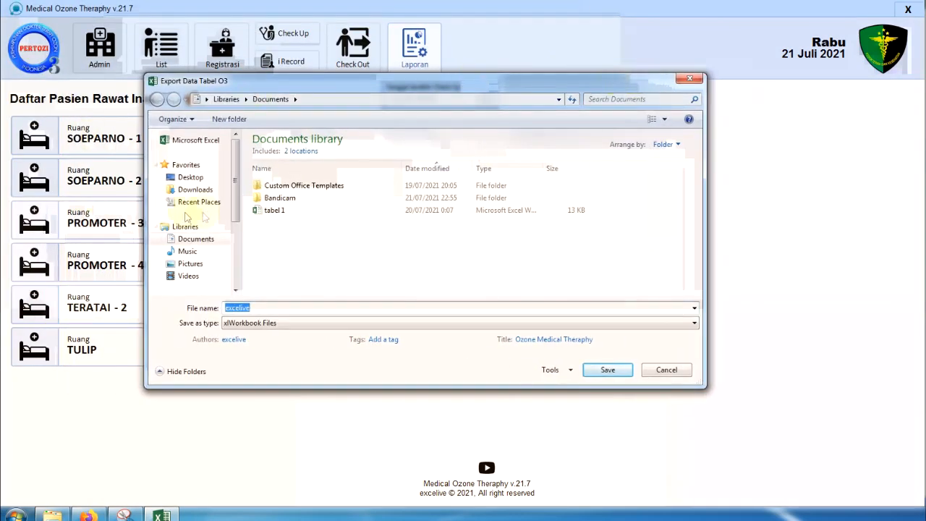
click(190, 177)
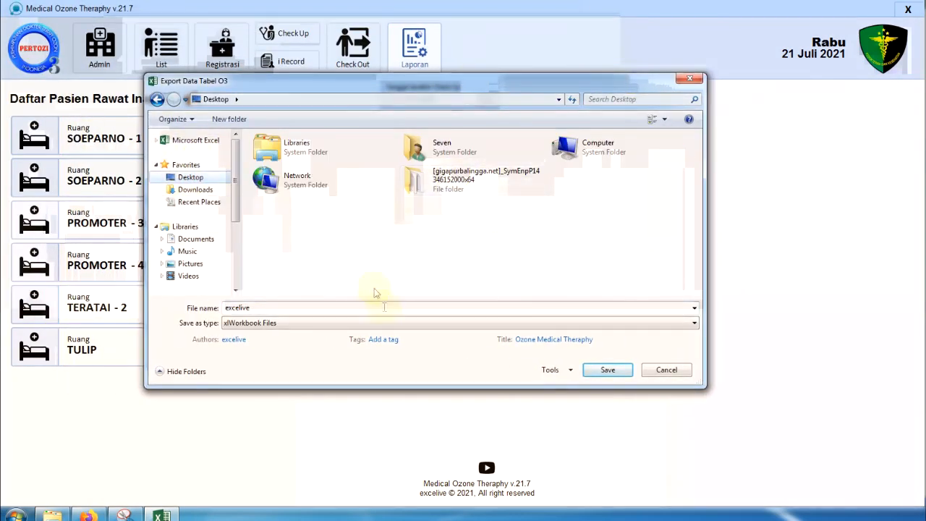
double_click(235, 308)
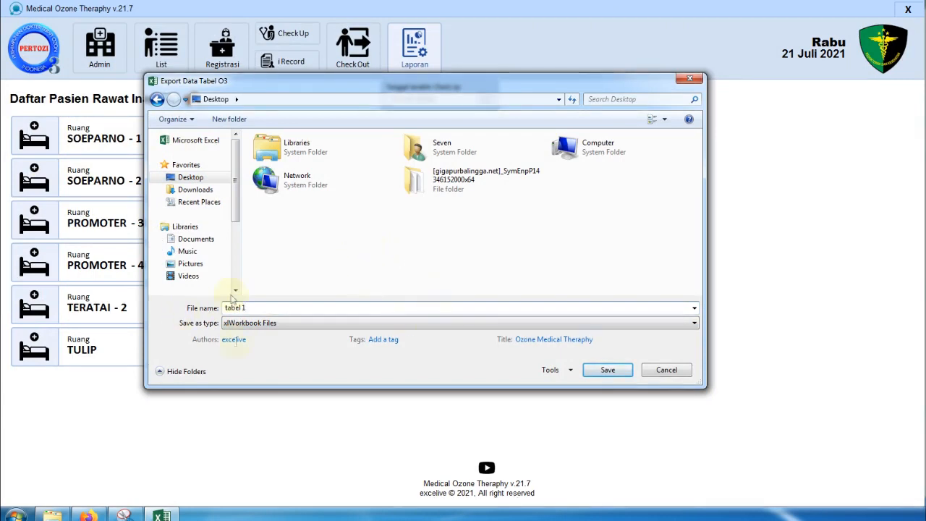
click(376, 326)
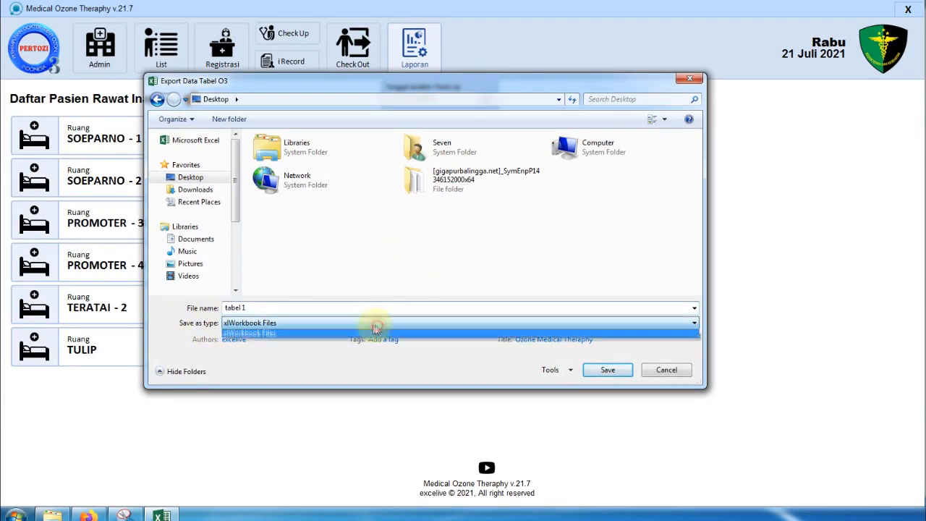
click(288, 331)
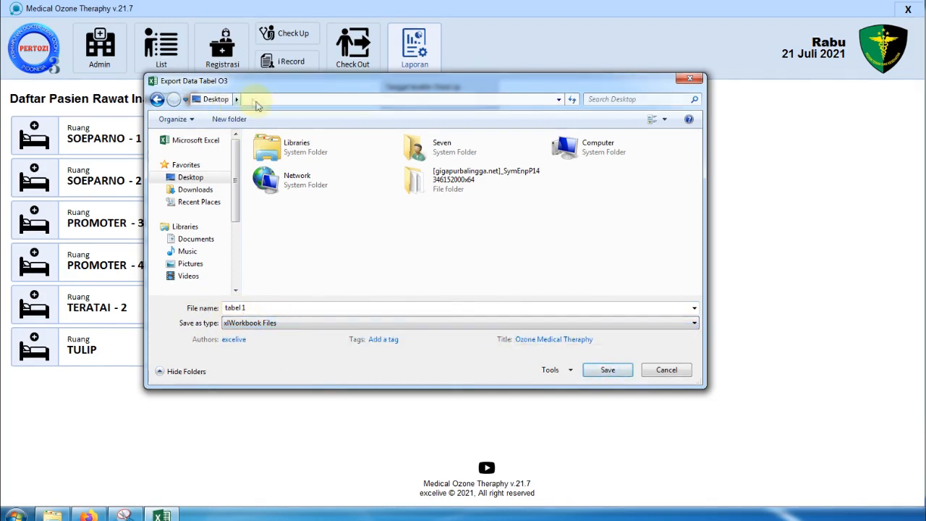
drag(274, 81, 274, 120)
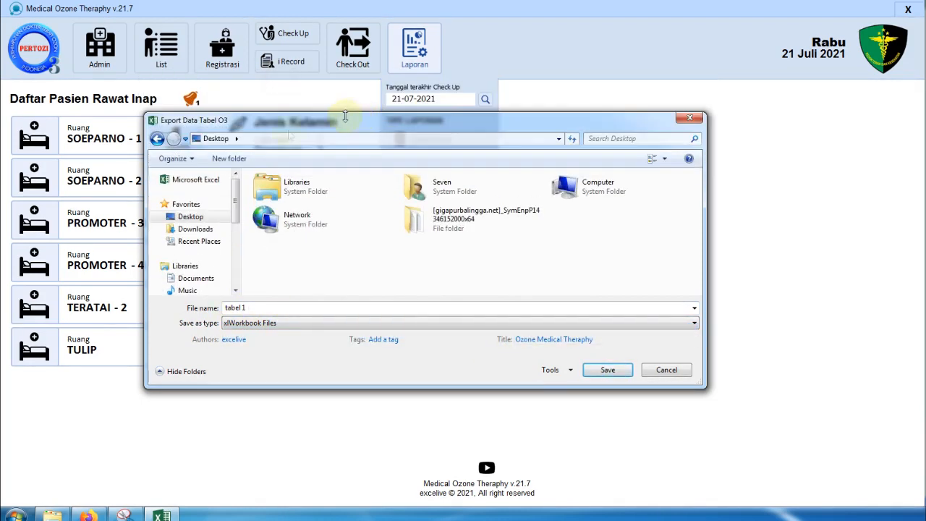
click(622, 373)
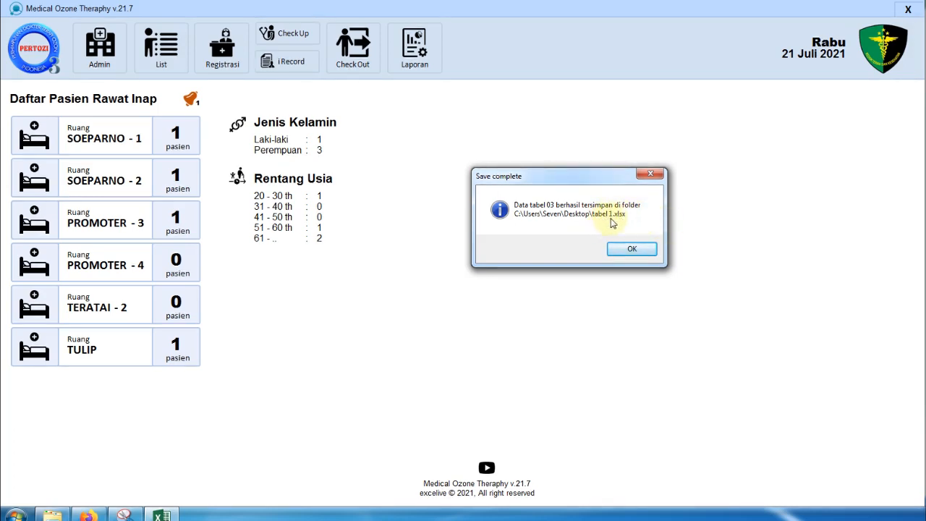
click(631, 250)
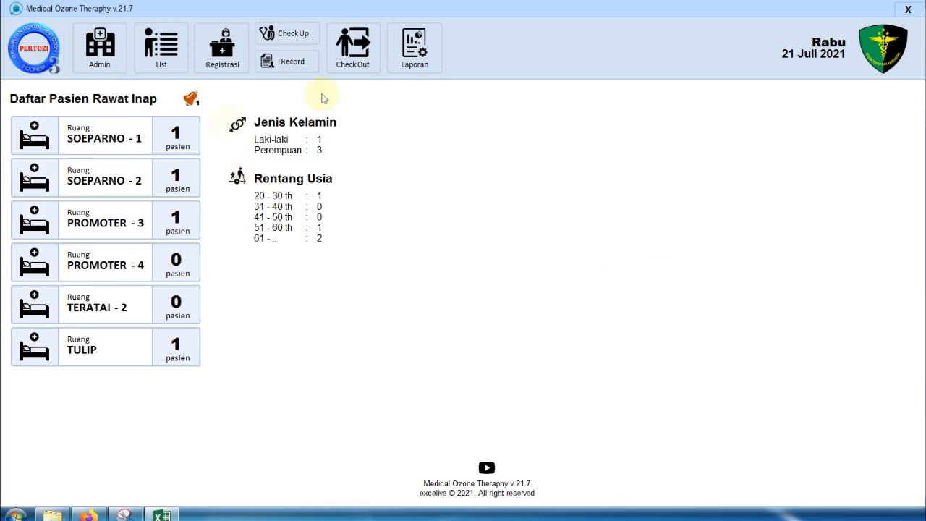
click(52, 515)
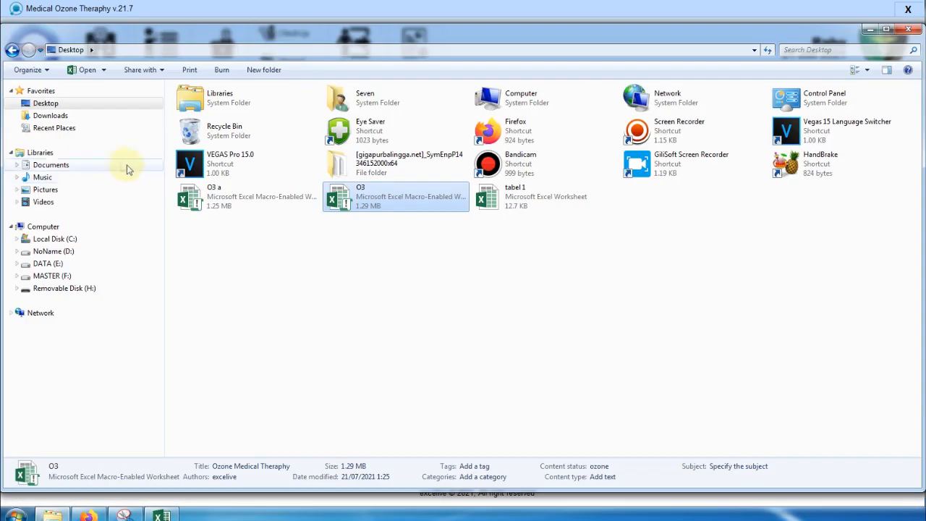
click(59, 103)
click(523, 190)
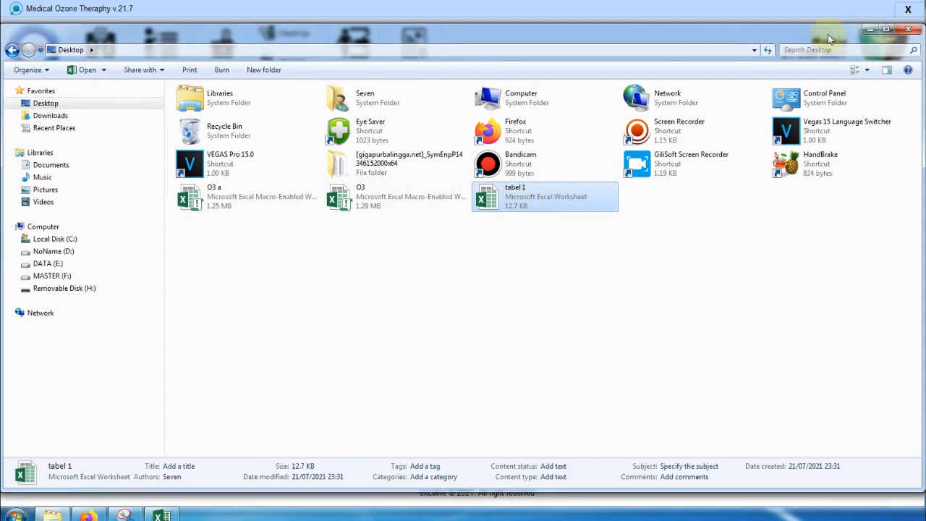
drag(822, 34, 767, 192)
click(845, 182)
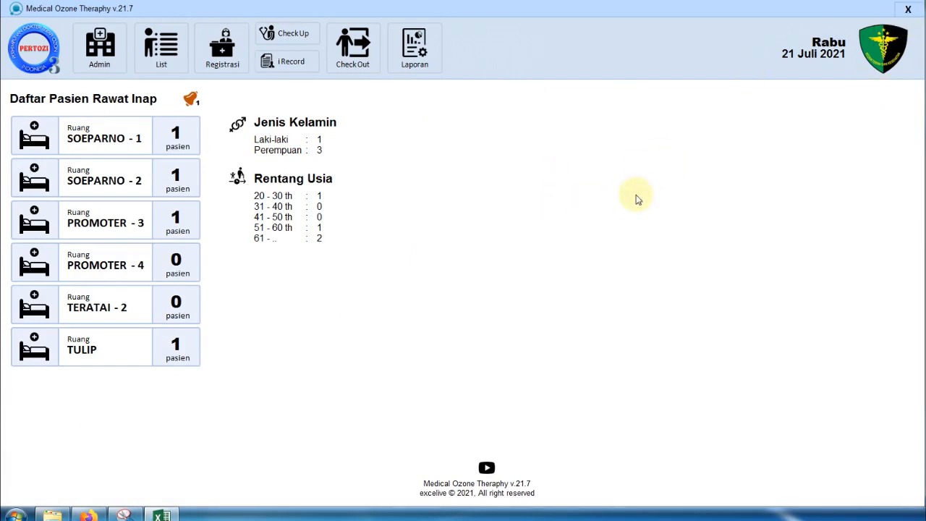
- Start BackUp Data from Admin's Global Configuration; the entered security key is rejected
click(107, 55)
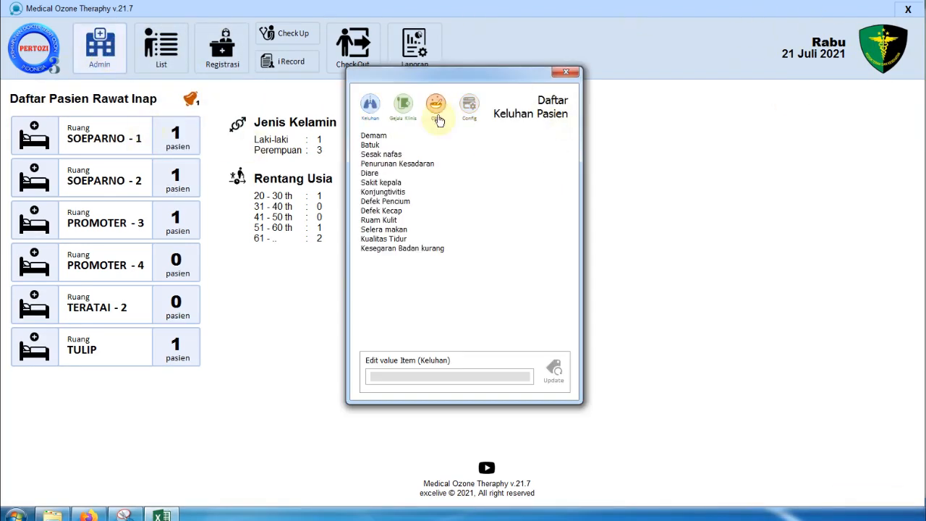
click(479, 107)
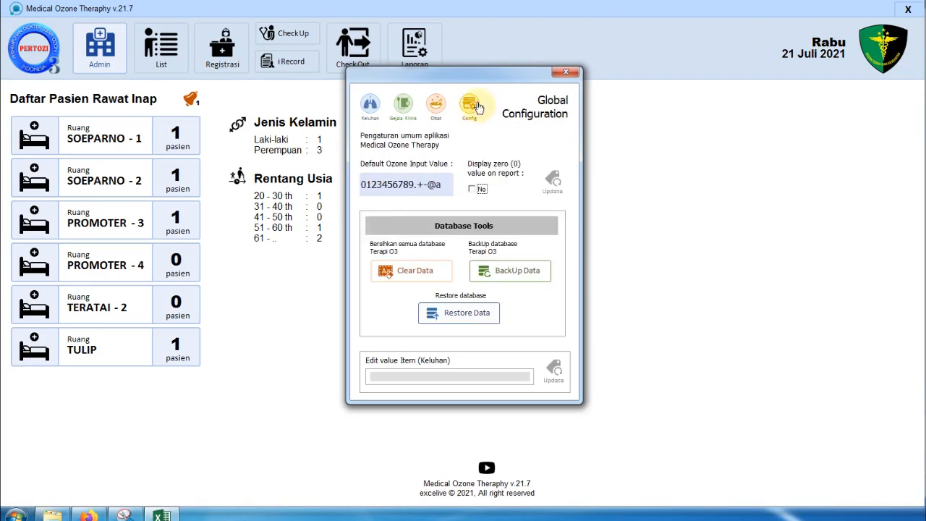
click(533, 281)
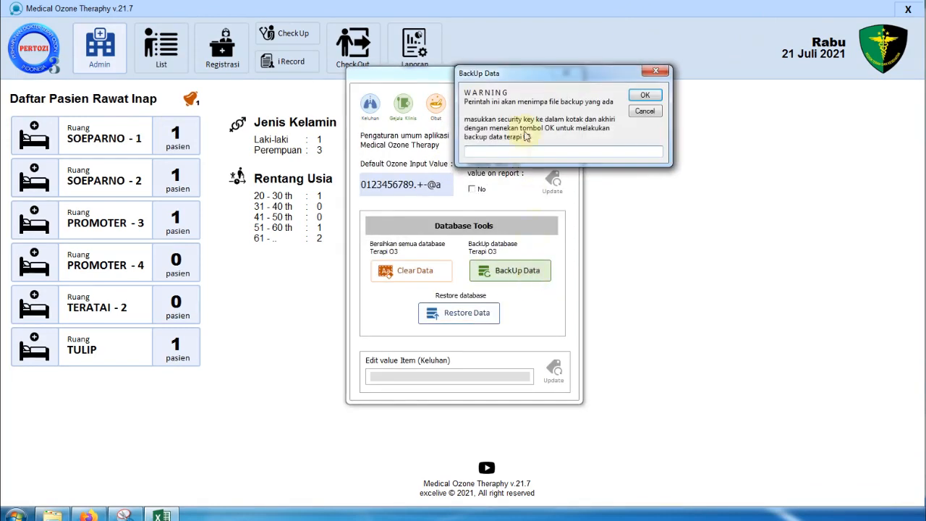
drag(530, 72, 676, 154)
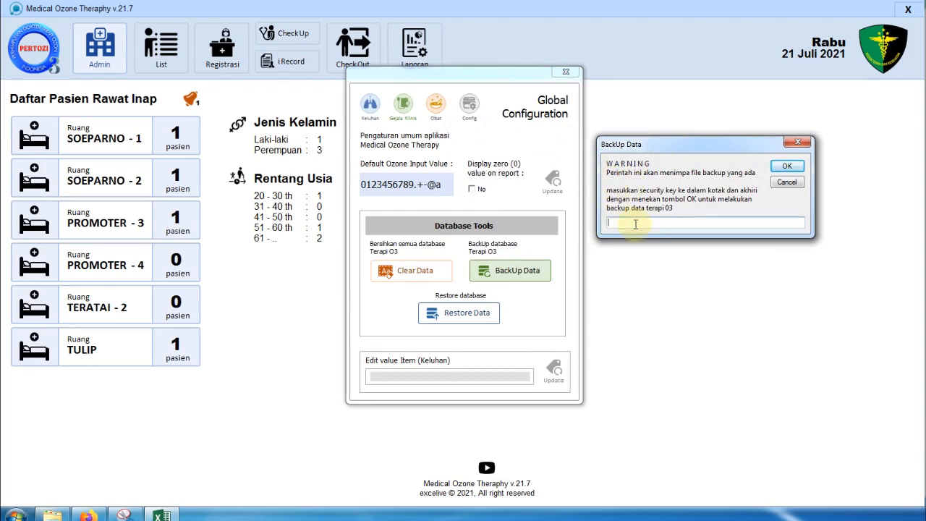
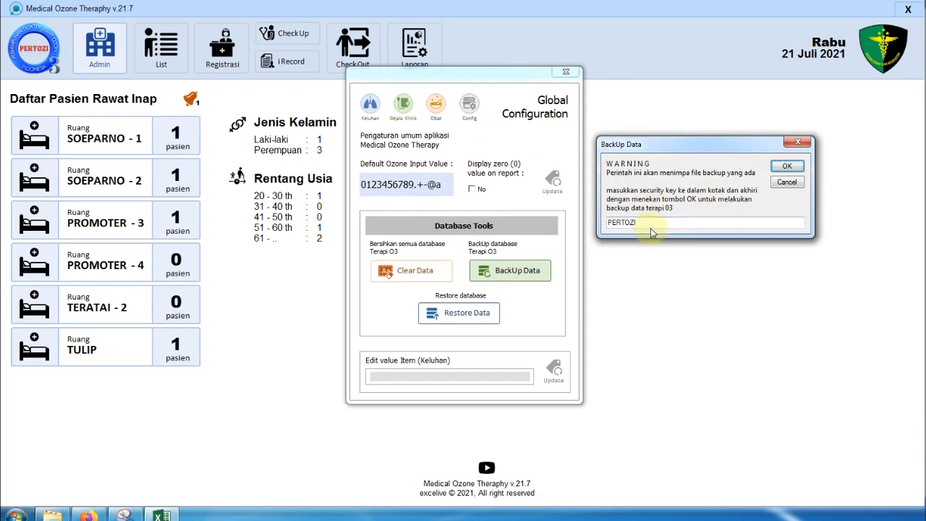
click(652, 221)
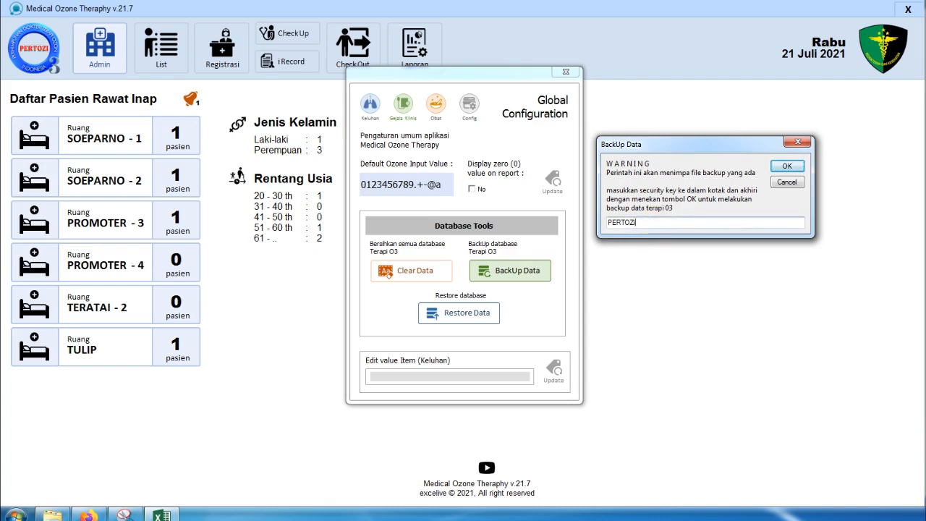
click(788, 166)
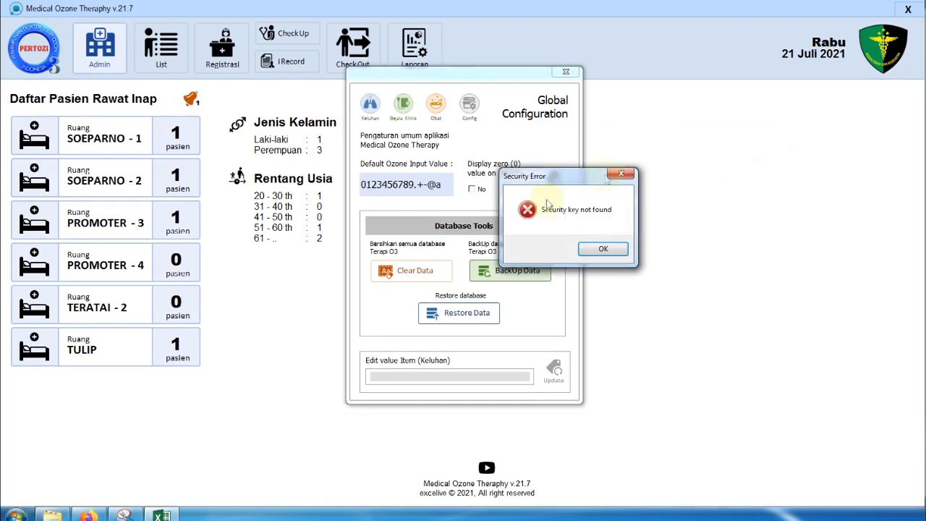
click(603, 249)
- Retry the database backup with the correct security key and acknowledge Backup data berhasil
click(527, 271)
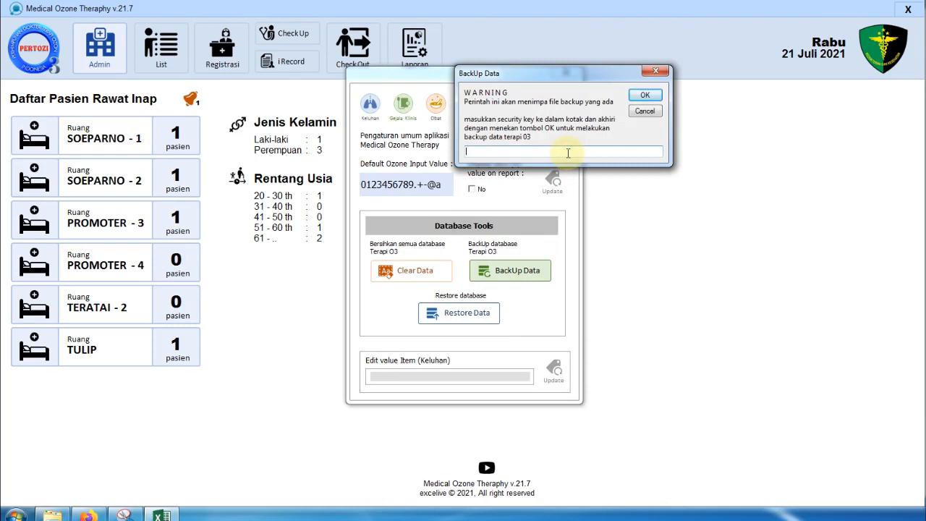
text(p)
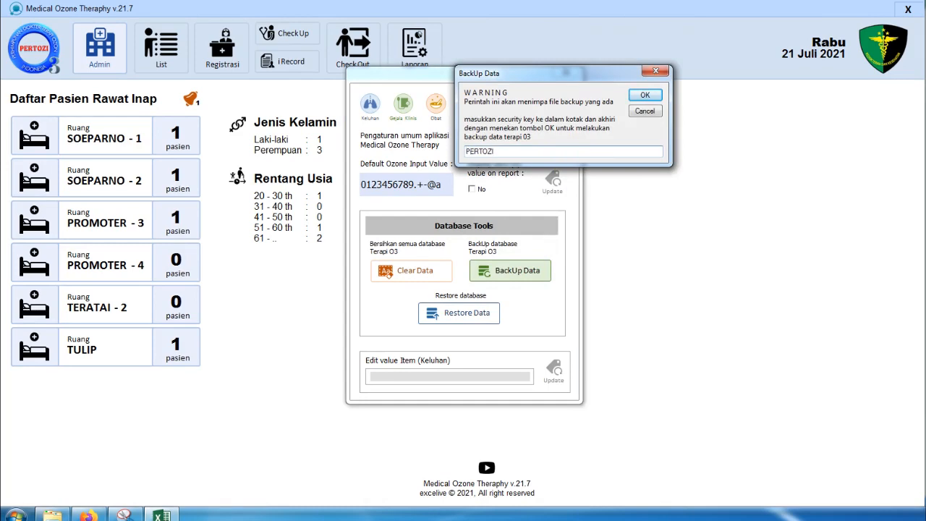
click(646, 99)
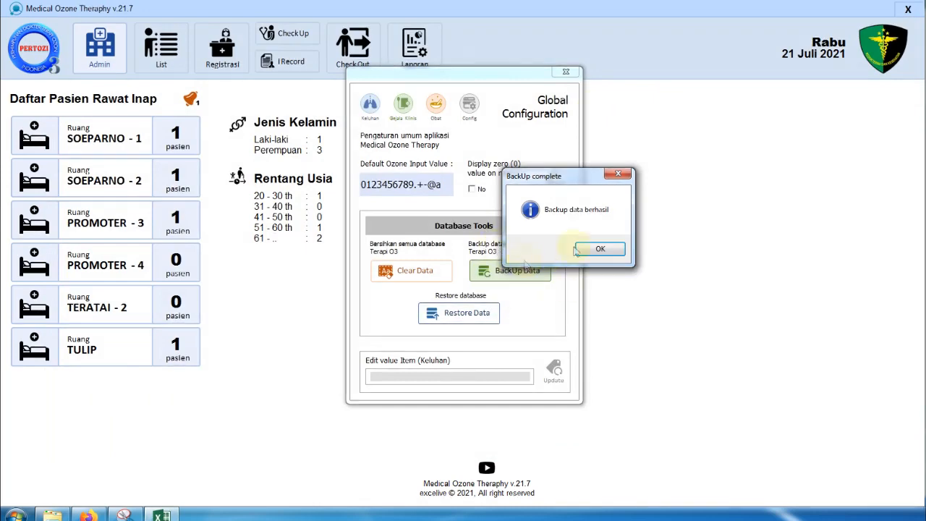
click(610, 253)
click(61, 514)
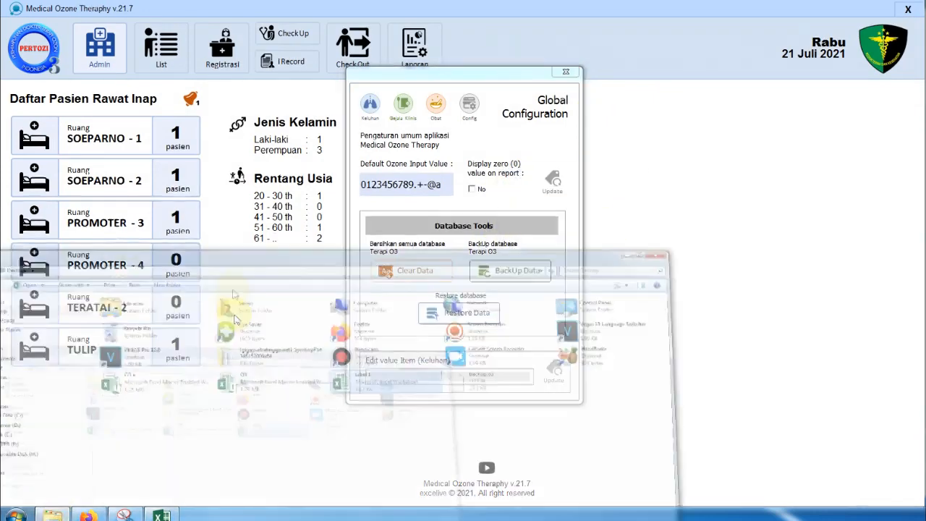
- Locate the 27.1 KB backup.o3 file on the Desktop in Explorer, then close the window
drag(318, 187, 525, 151)
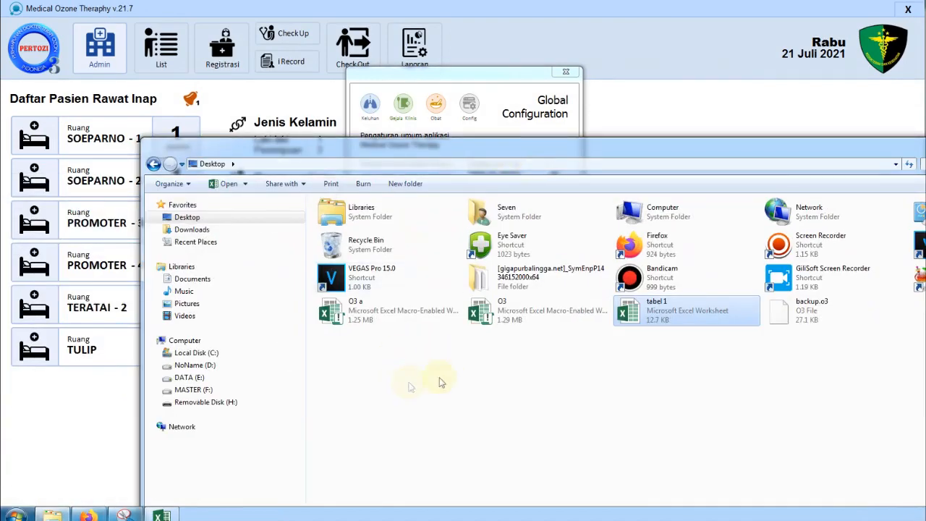
click(348, 315)
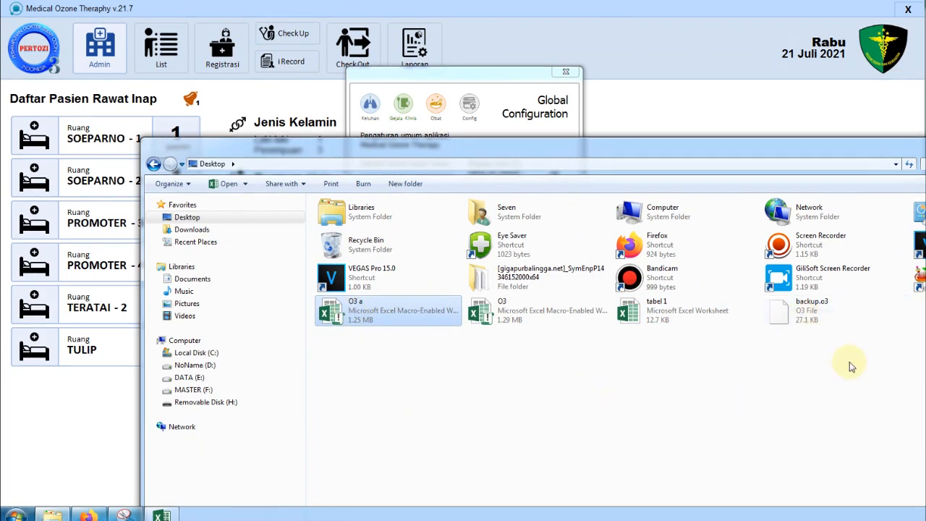
click(816, 319)
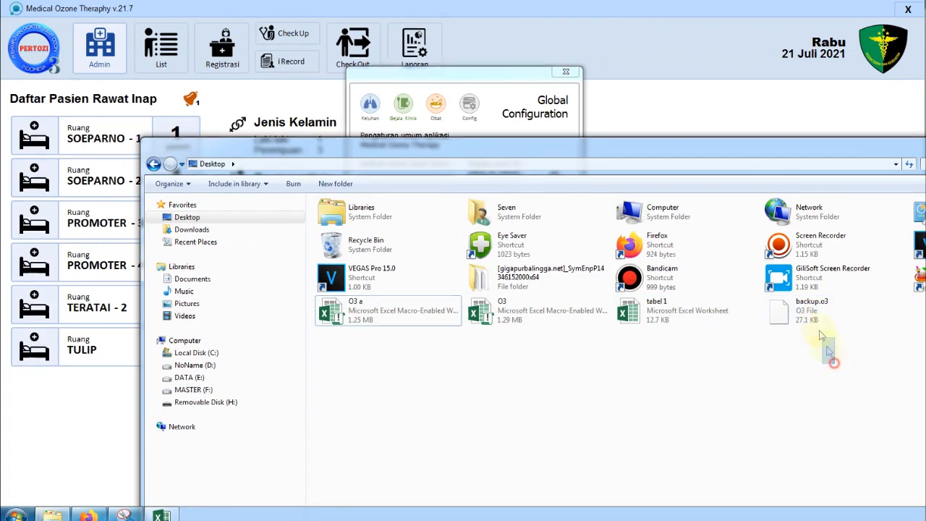
double_click(783, 308)
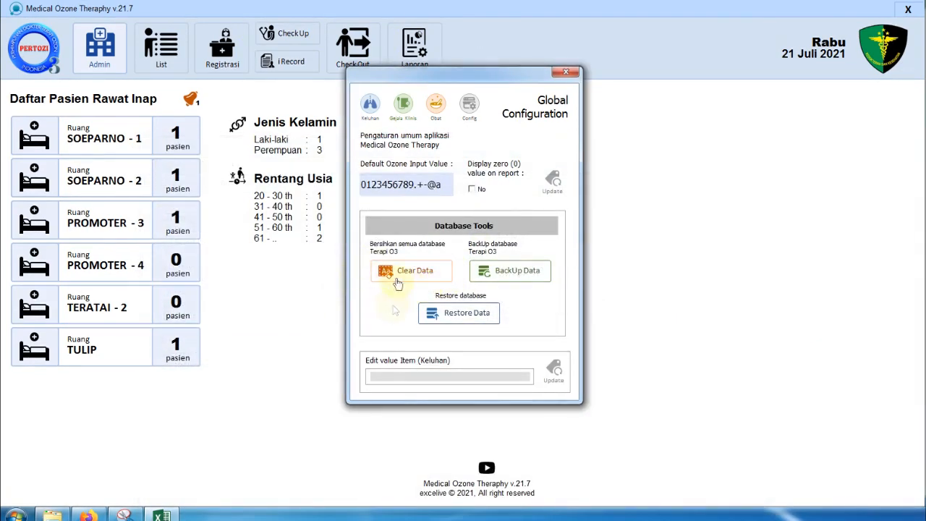
- Close Global Configuration and reopen the Admin panel showing the Daftar Keluhan Pasien list
click(566, 72)
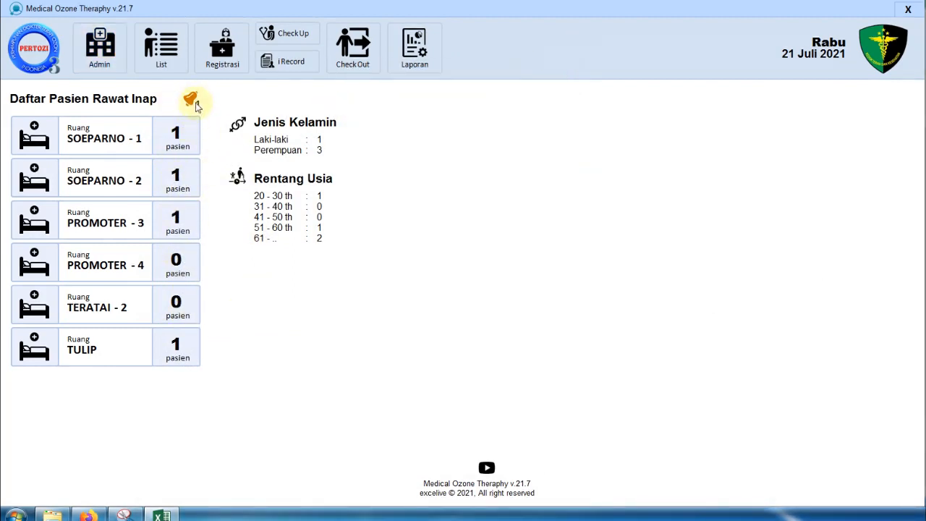
click(159, 63)
click(101, 54)
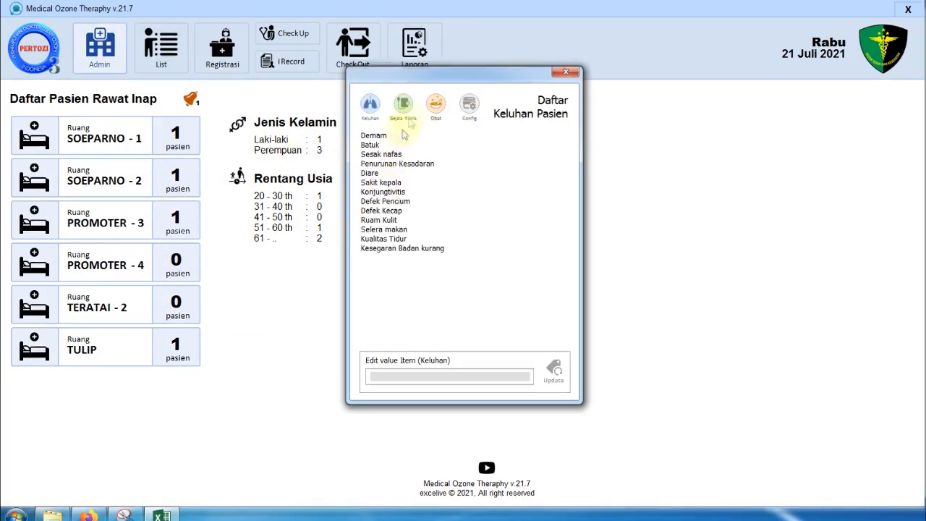
click(469, 106)
- Erase all Terapi O3 data, acknowledge the Clear complete message, and close Global Configuration
click(412, 270)
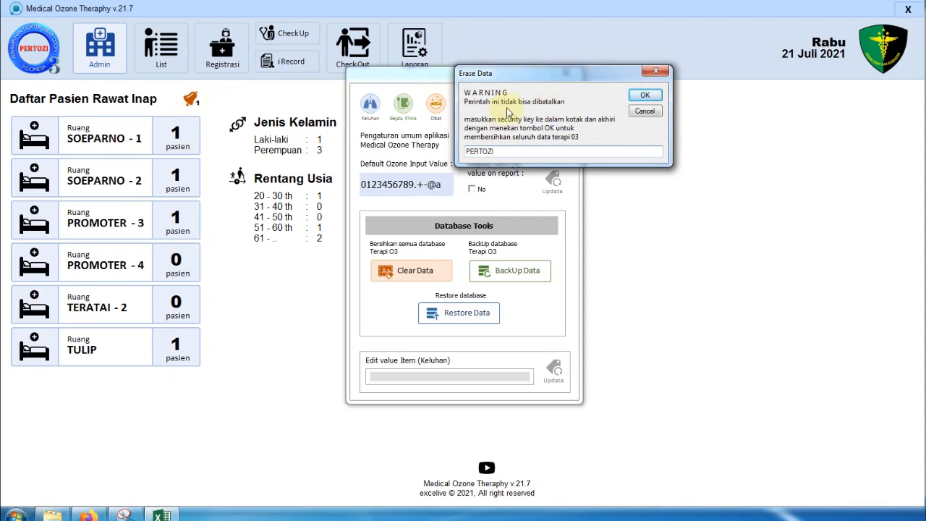
drag(541, 78, 680, 127)
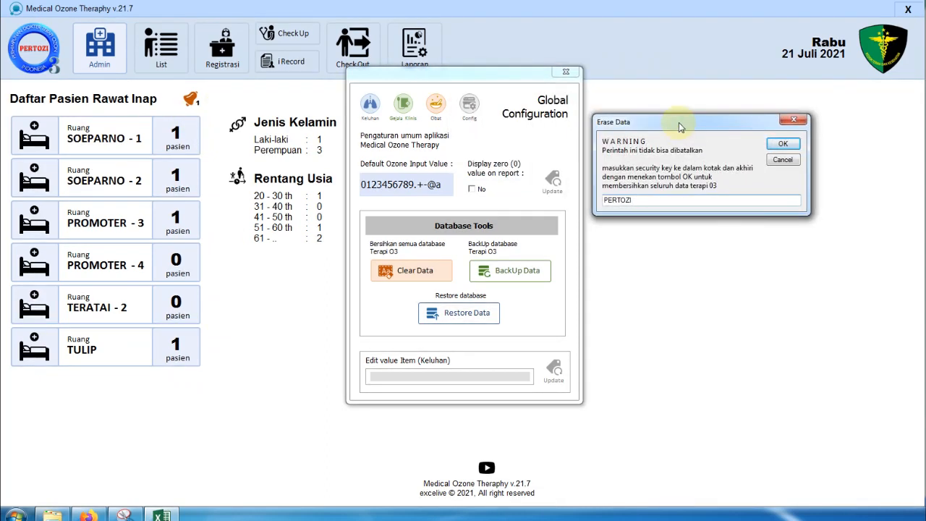
click(784, 144)
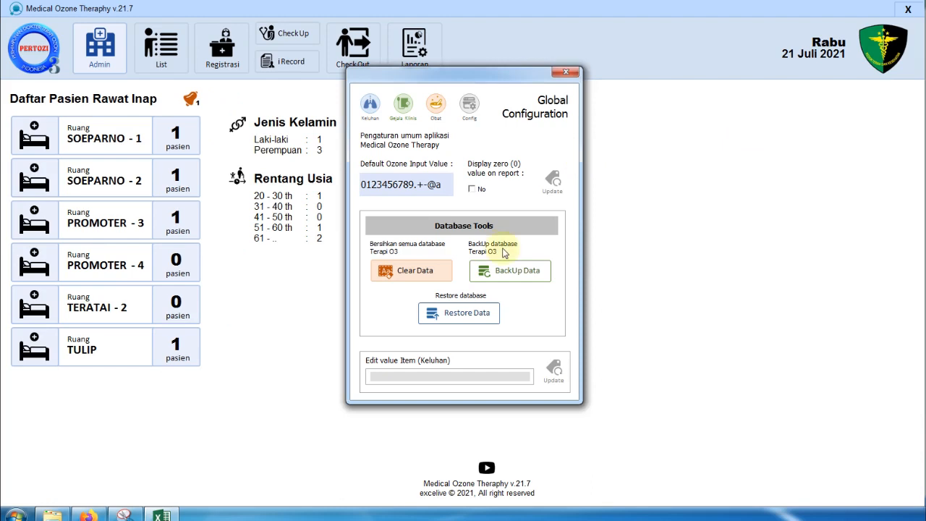
click(607, 249)
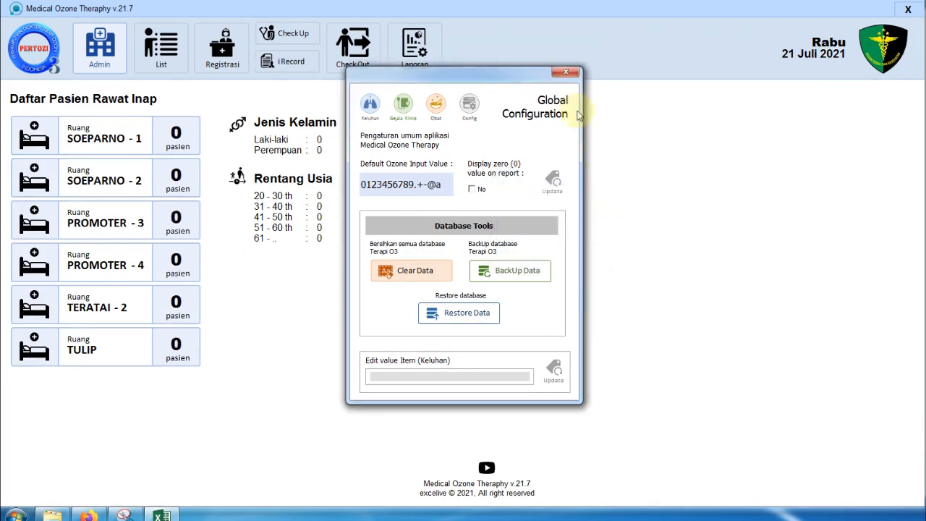
click(566, 73)
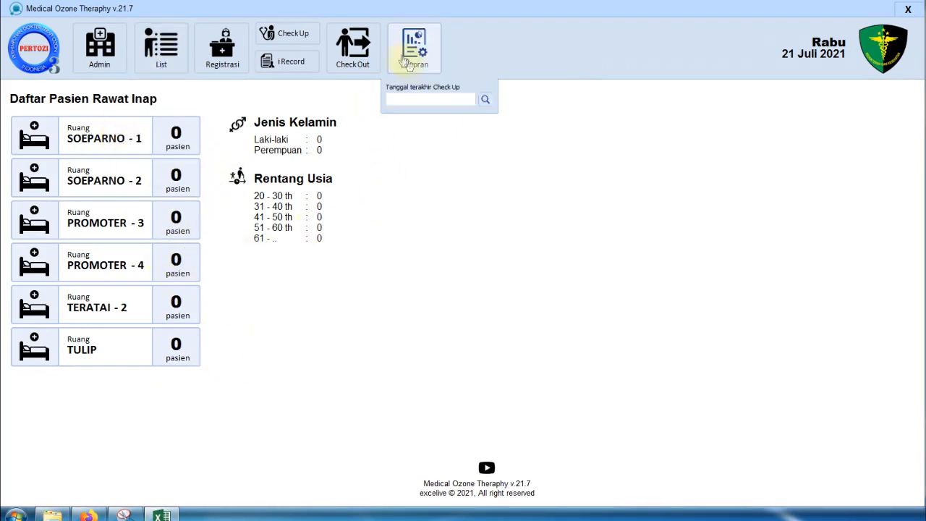
click(304, 34)
click(434, 90)
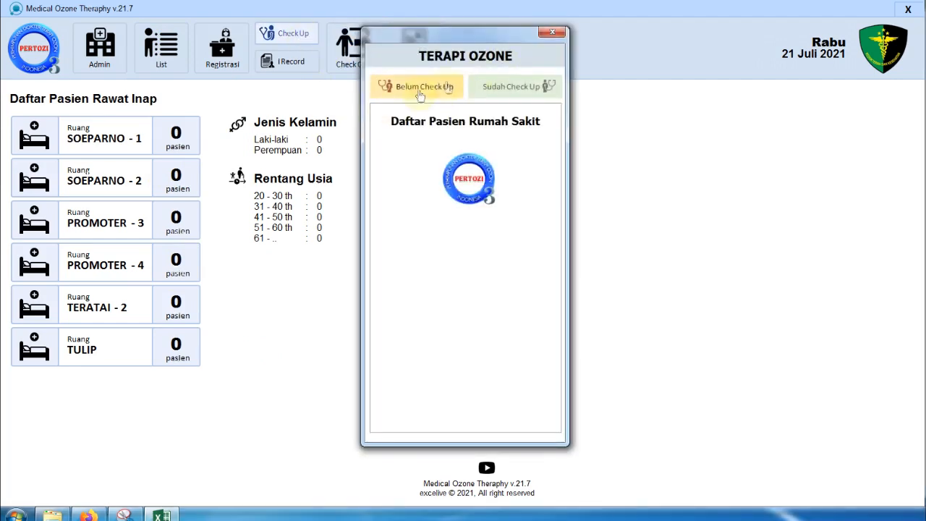
click(524, 88)
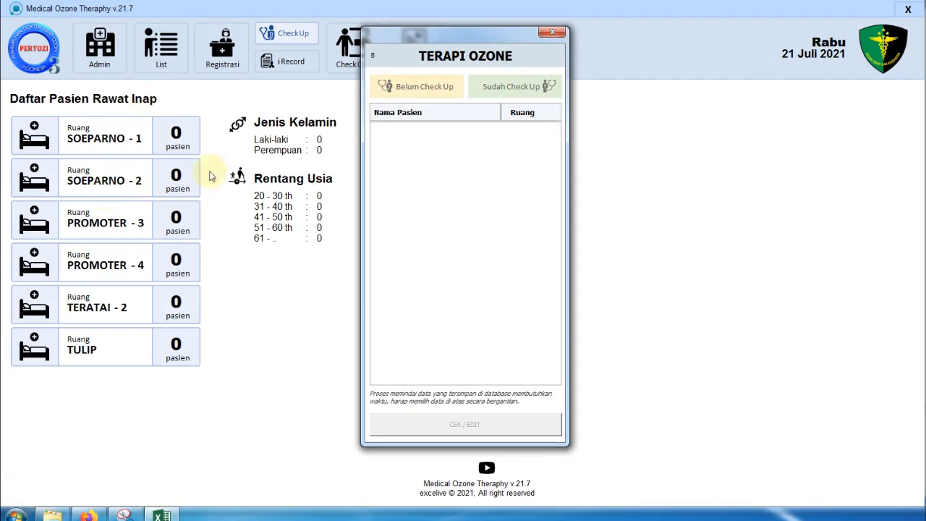
click(552, 31)
click(293, 72)
click(289, 68)
click(250, 82)
click(346, 73)
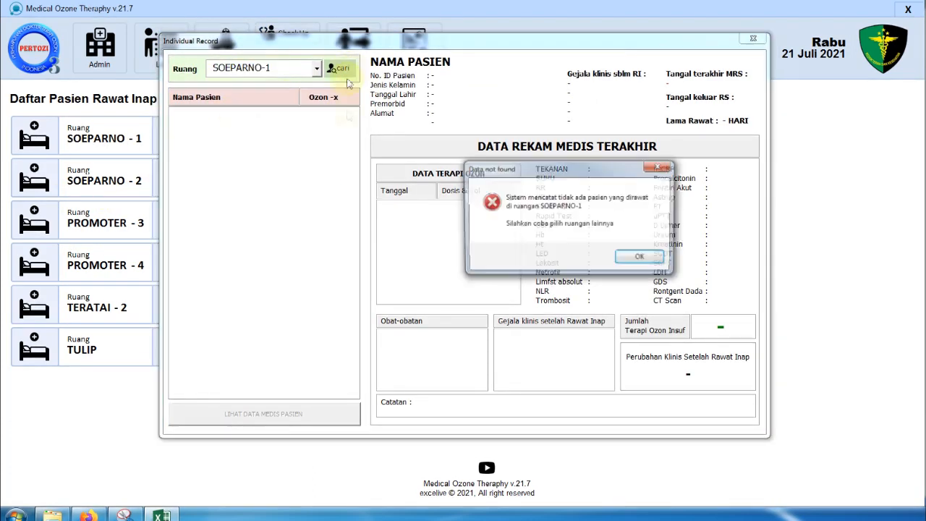
click(640, 256)
click(291, 69)
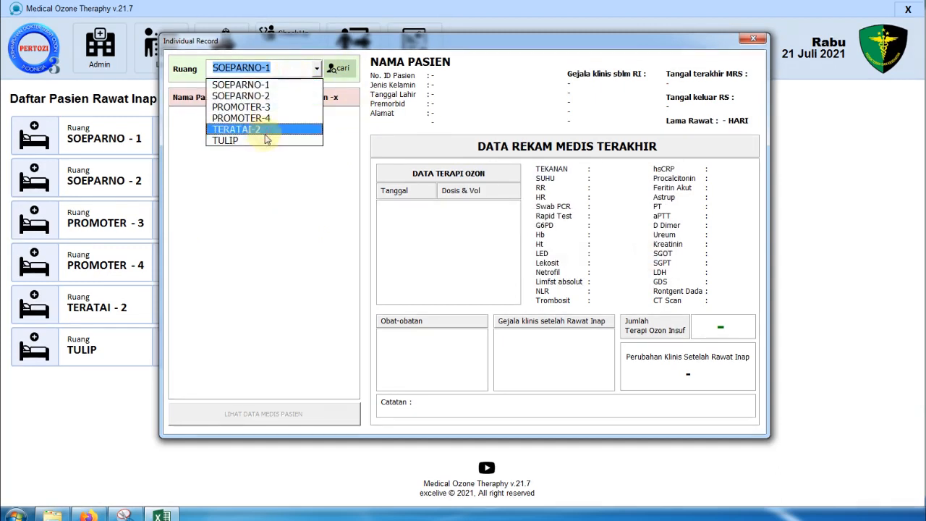
click(263, 139)
click(340, 69)
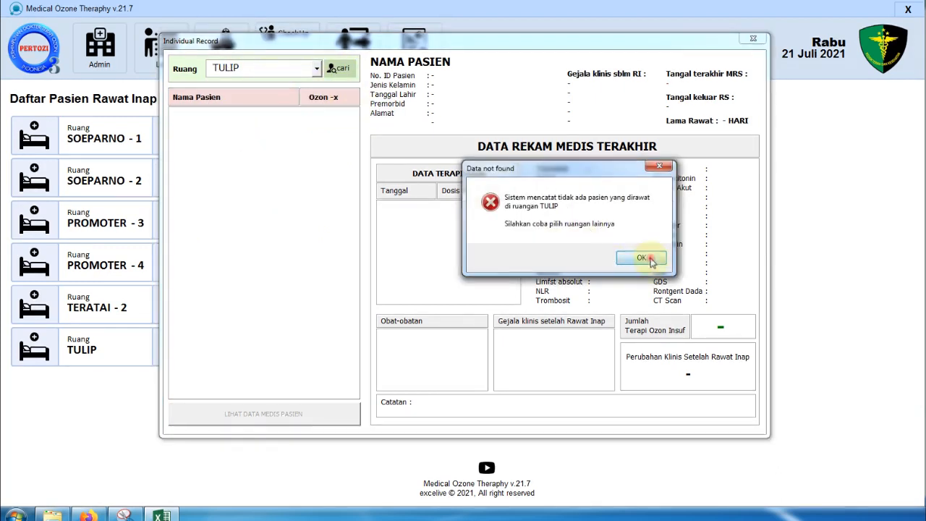
click(646, 259)
click(752, 38)
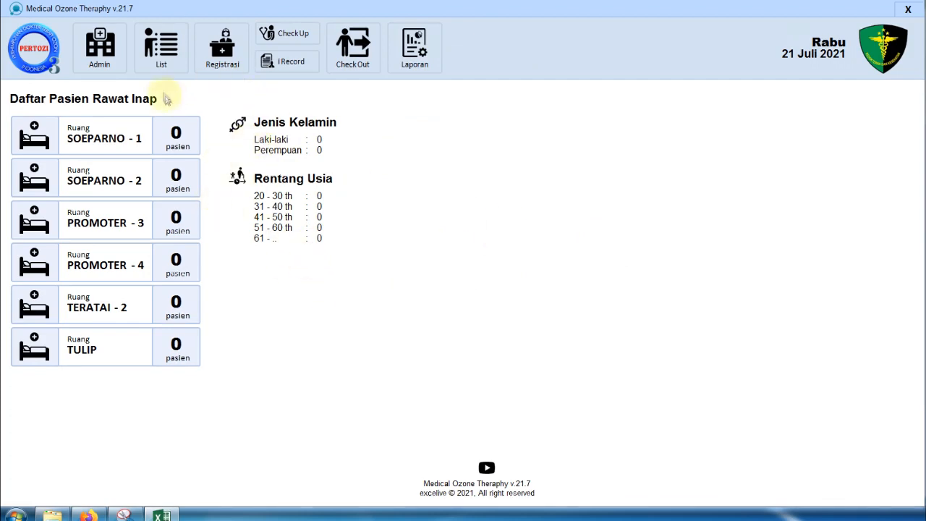
- Open the Admin panel, then its Global Configuration window with the clear, backup and restore tools
click(160, 50)
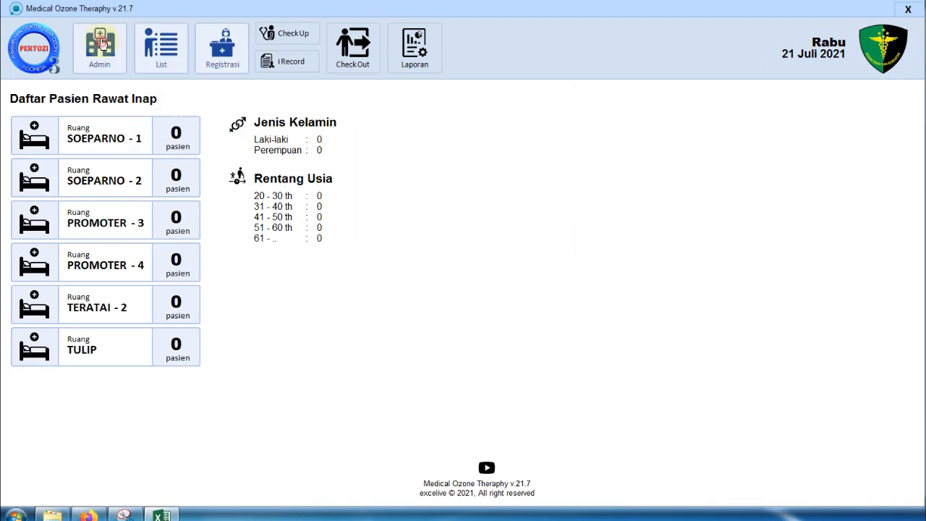
click(101, 43)
click(578, 72)
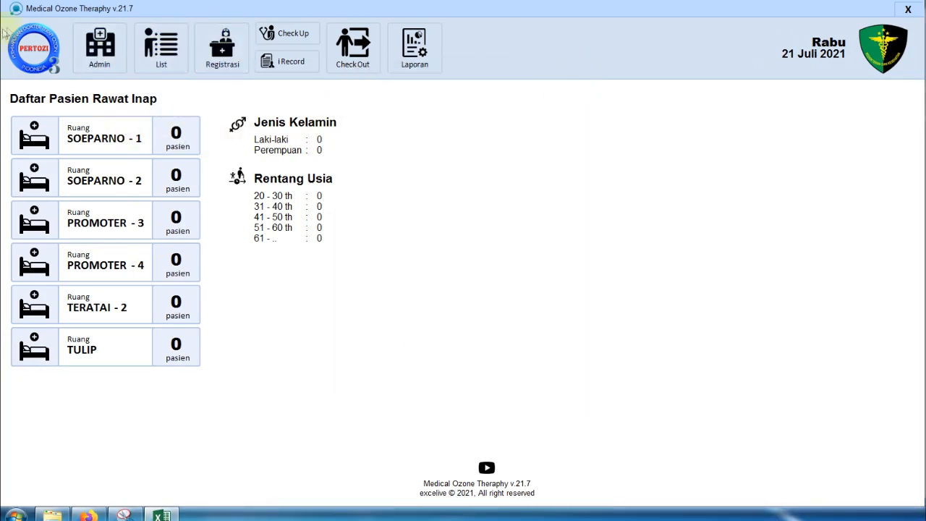
click(100, 45)
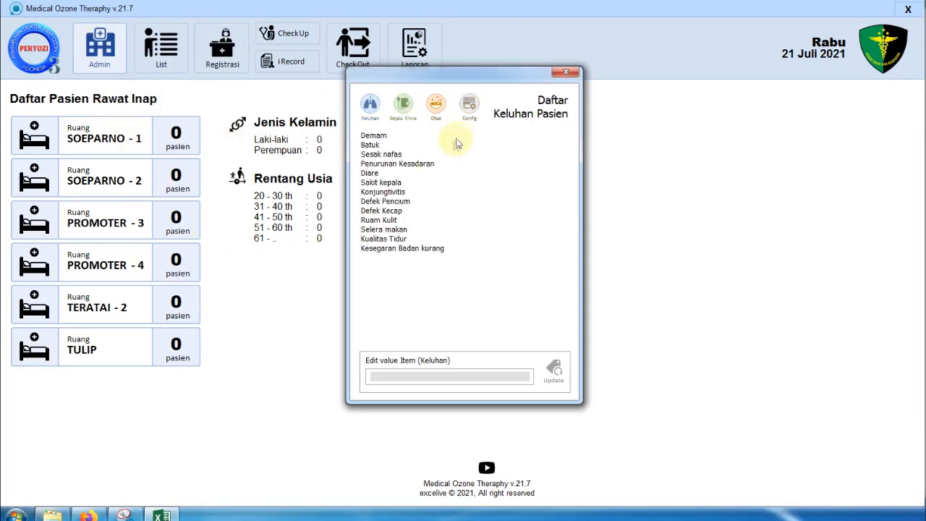
click(470, 107)
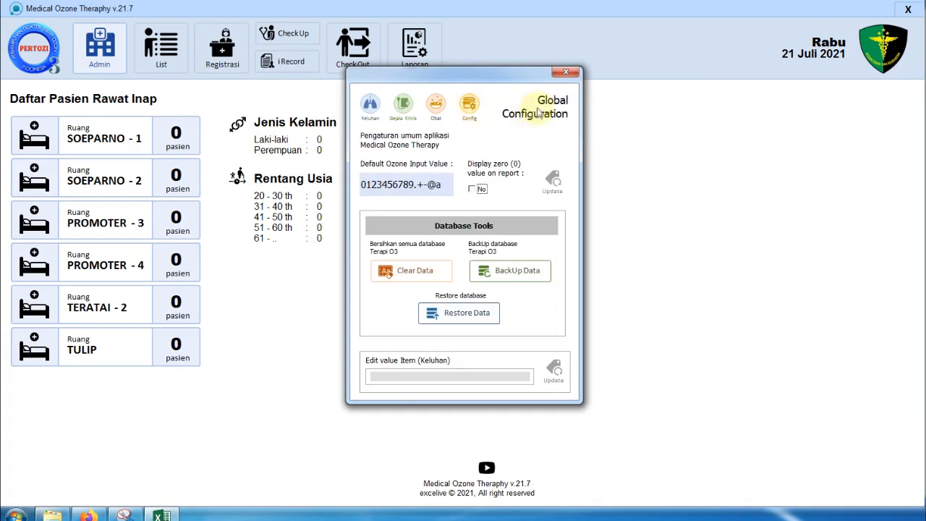
- Start Restore Data and confirm it with the corrected security key
click(475, 319)
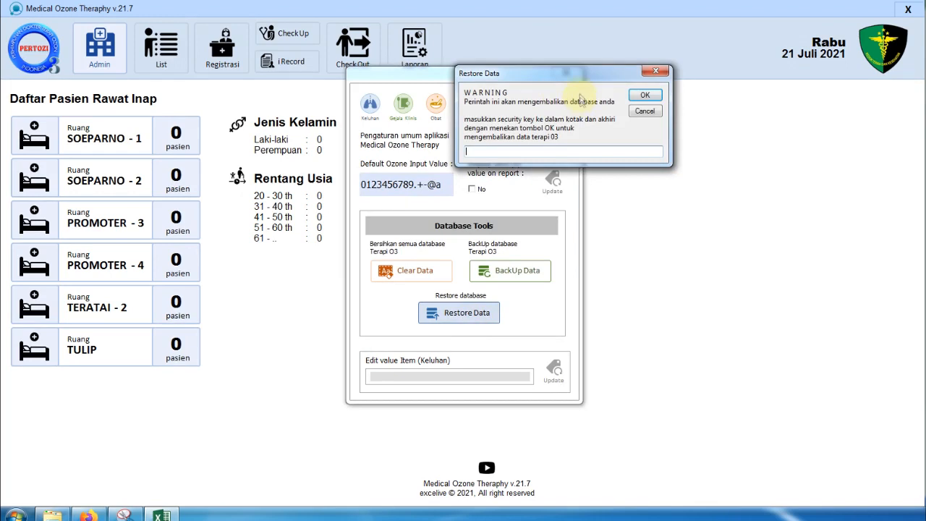
drag(570, 81, 693, 130)
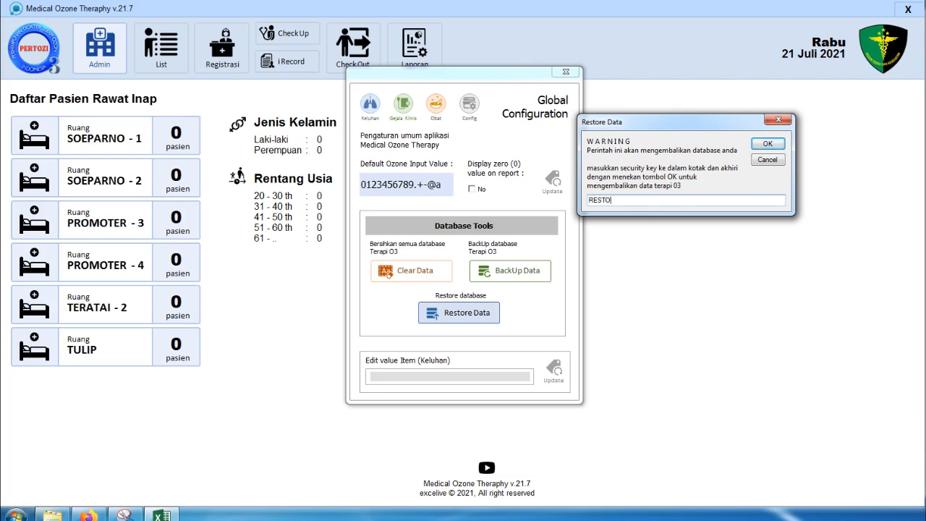
key(BackSpace)
key(BackSpace)
click(626, 198)
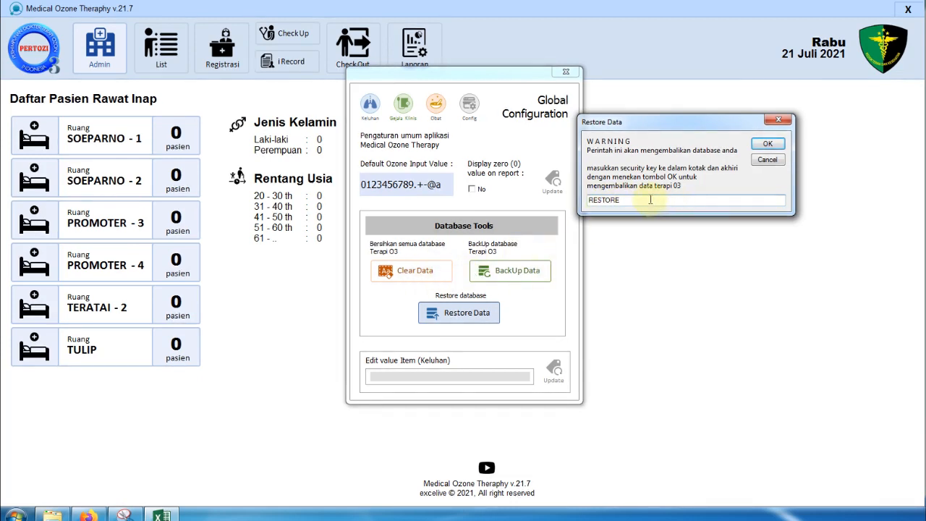
click(781, 145)
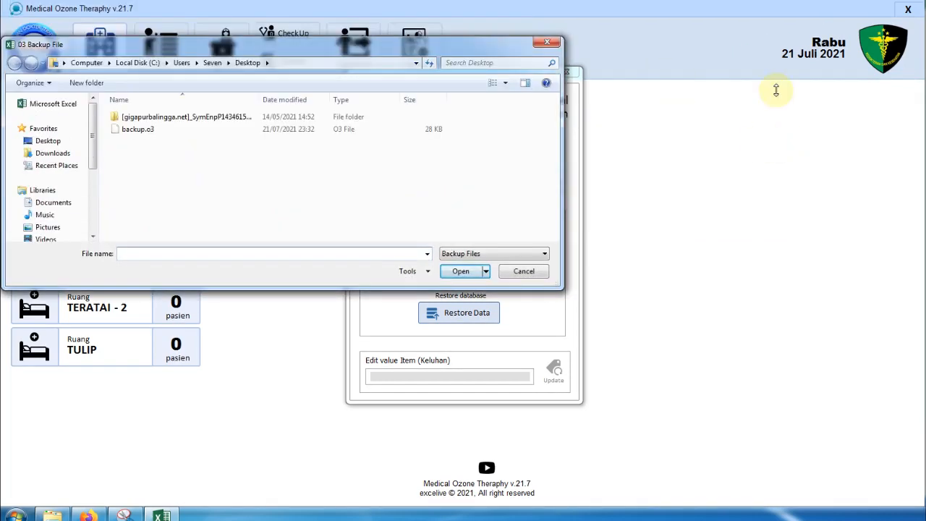
- Restore from backup.o3 on the Desktop and acknowledge the success message
click(303, 175)
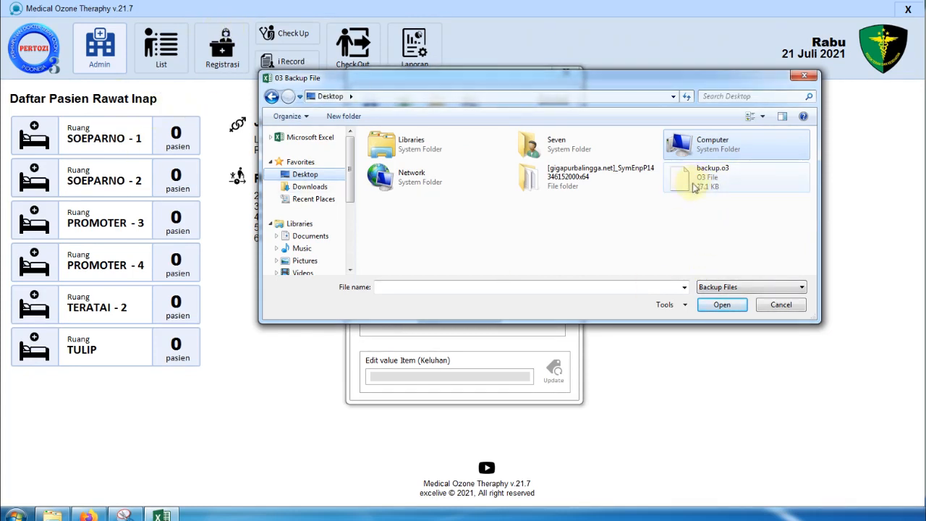
click(696, 185)
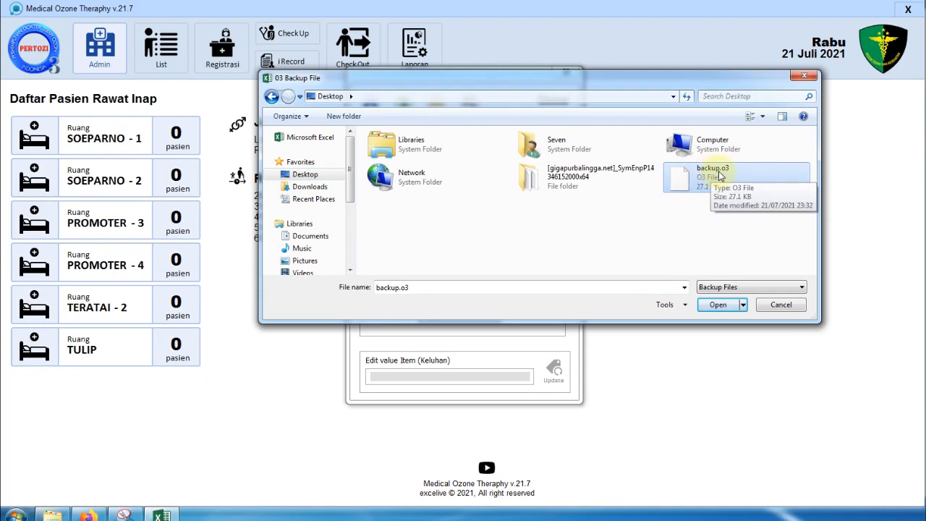
click(718, 304)
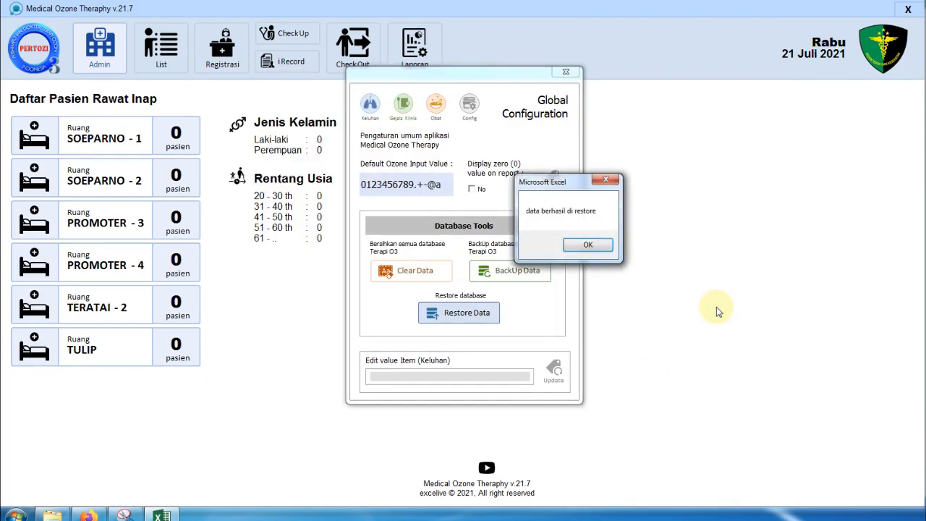
click(599, 250)
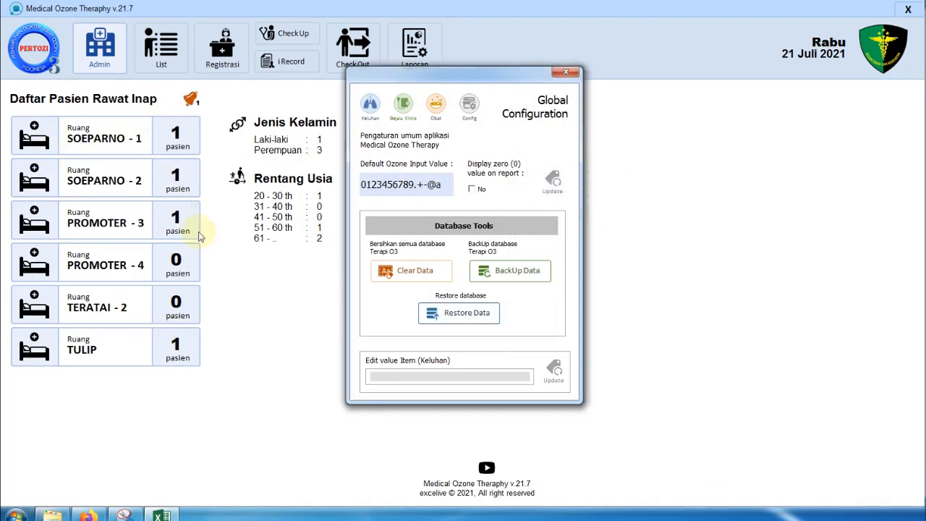
- Close the Global Configuration window and quit Medical Ozone Theraphy, answering Yes to close
drag(474, 76, 628, 87)
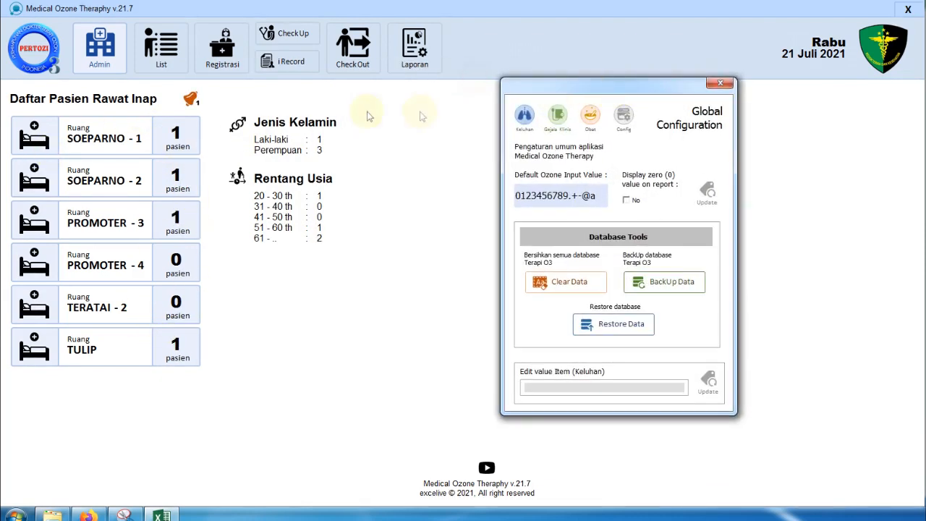
click(720, 84)
click(100, 45)
click(470, 108)
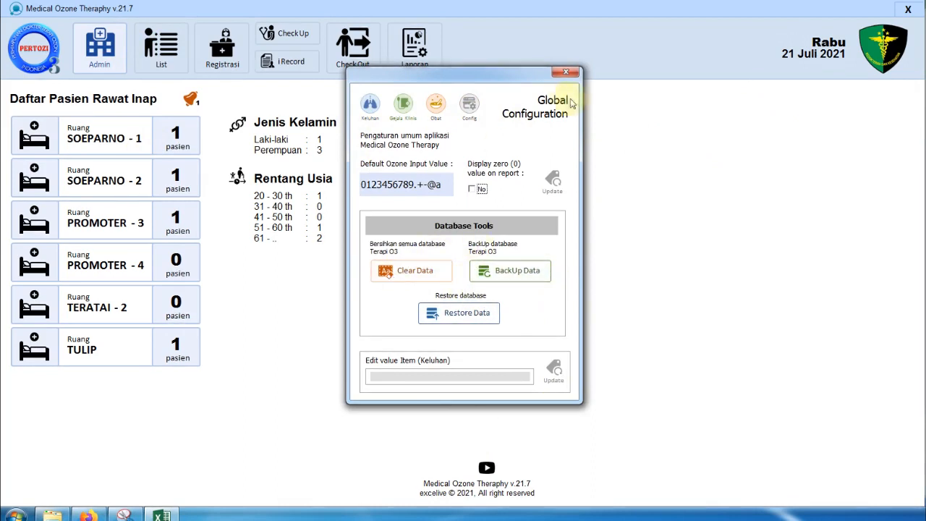
click(566, 72)
click(909, 11)
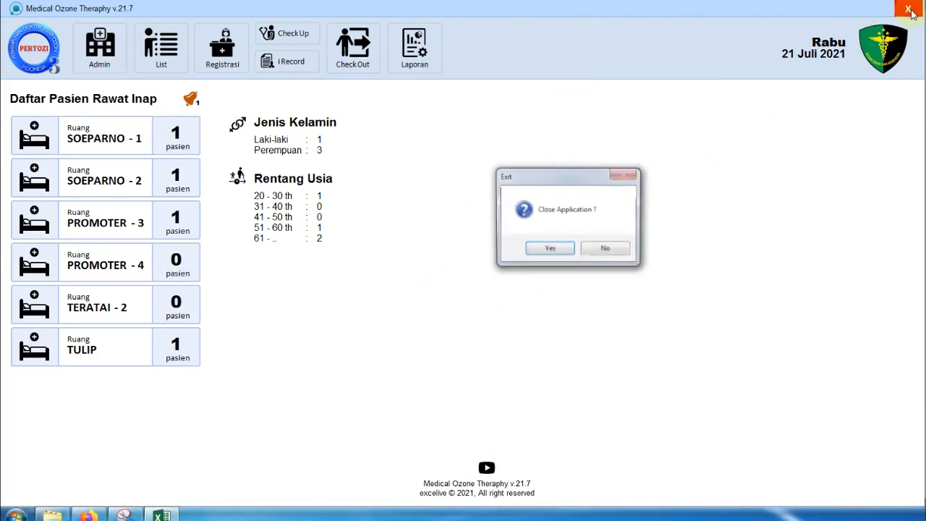
click(553, 249)
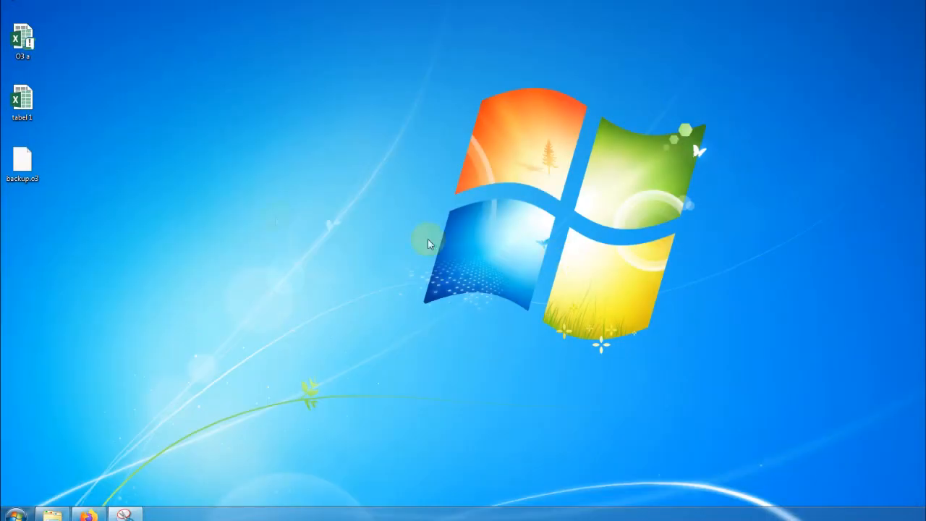
- Open the tabel 1 workbook from the desktop in Excel
click(25, 106)
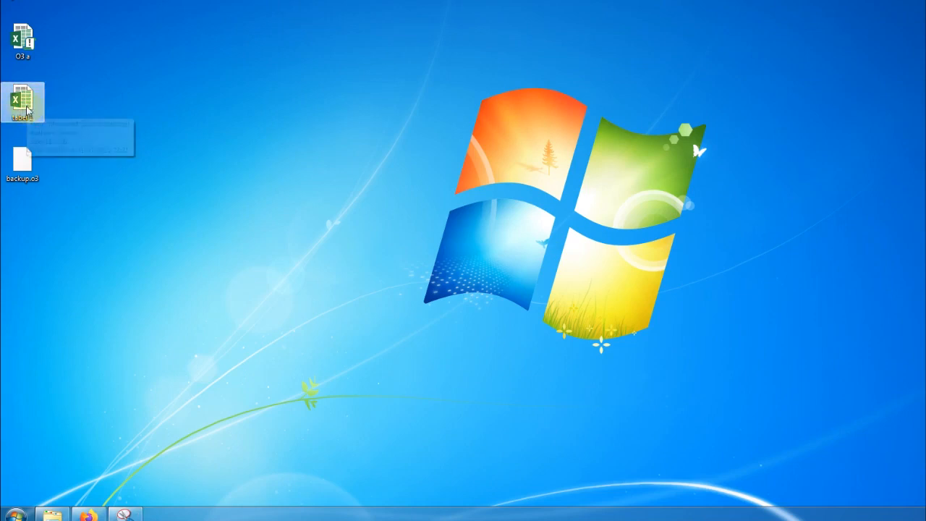
double_click(29, 113)
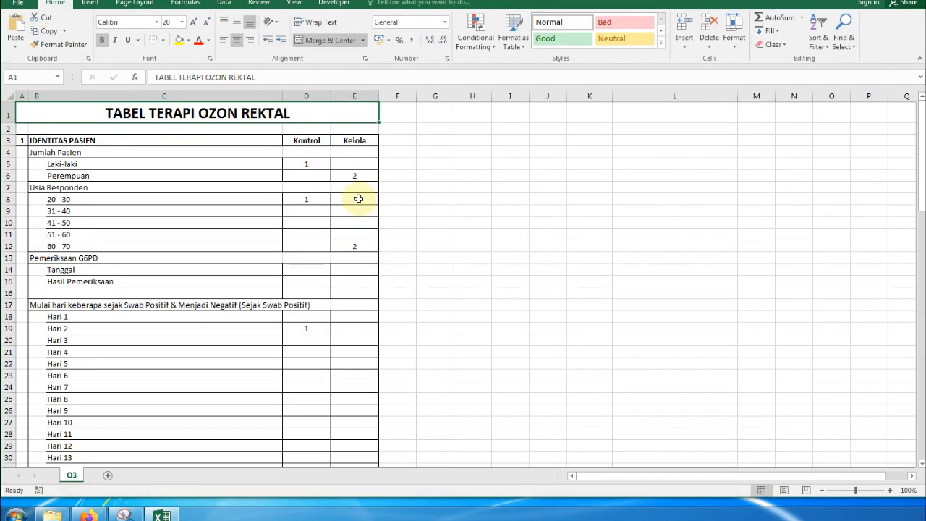
- Review the Kontrol and Kelola counts in D5, E6 and the Jumlah Pasien rows
click(324, 164)
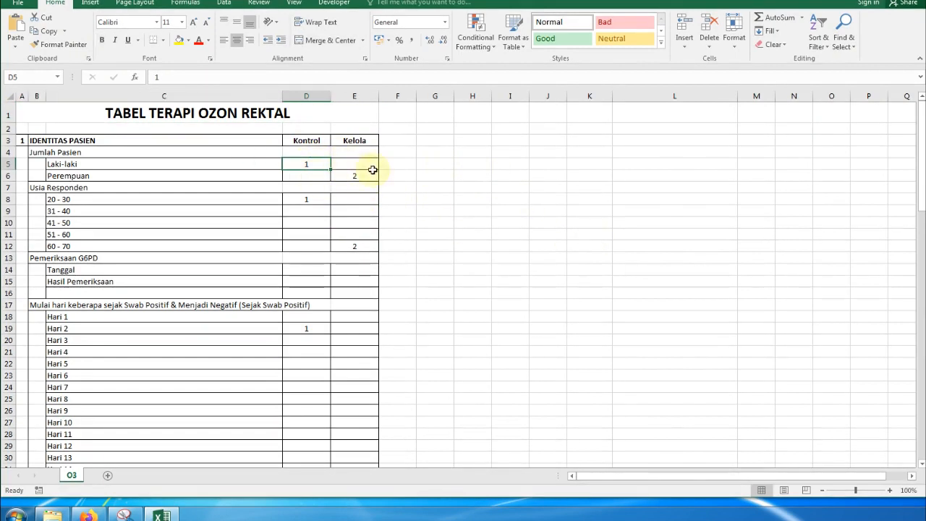
click(358, 175)
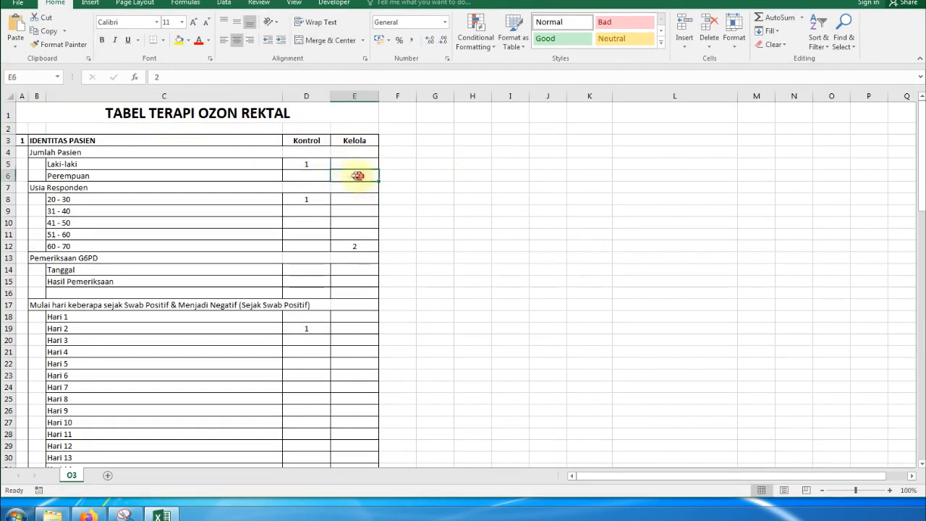
click(321, 176)
click(318, 162)
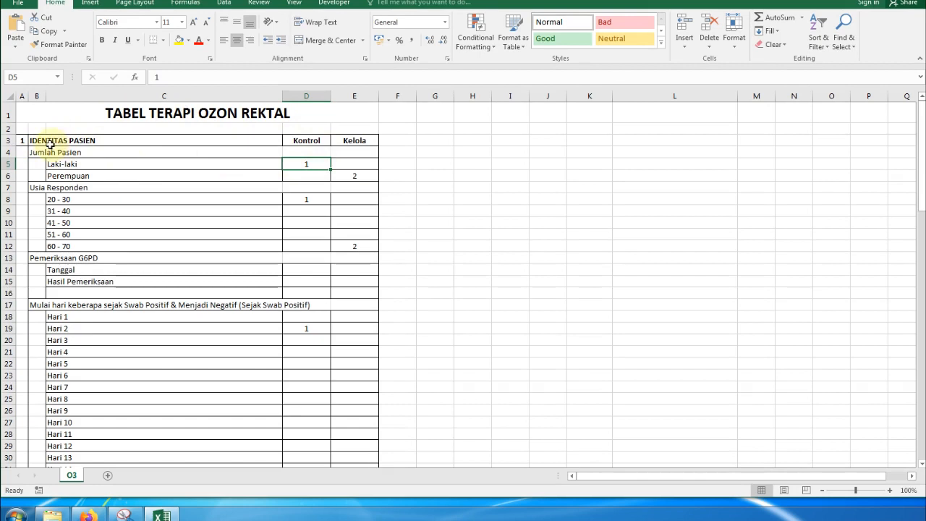
drag(55, 140, 341, 181)
scroll(227, 304, down, 9)
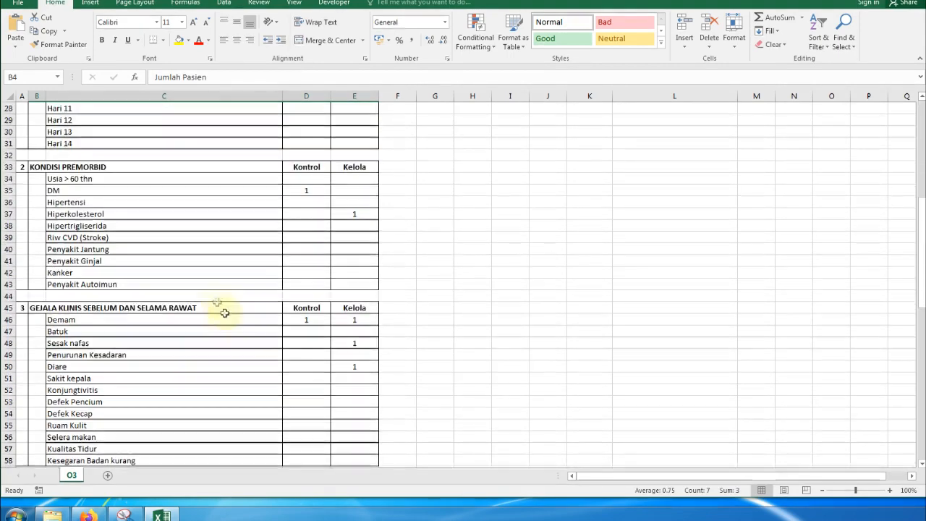
scroll(287, 208, down, 1)
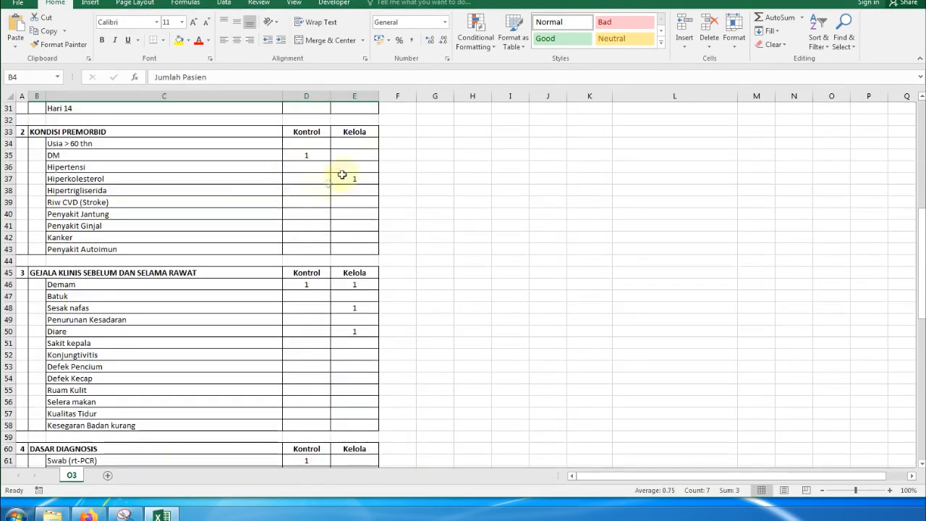
scroll(369, 275, down, 12)
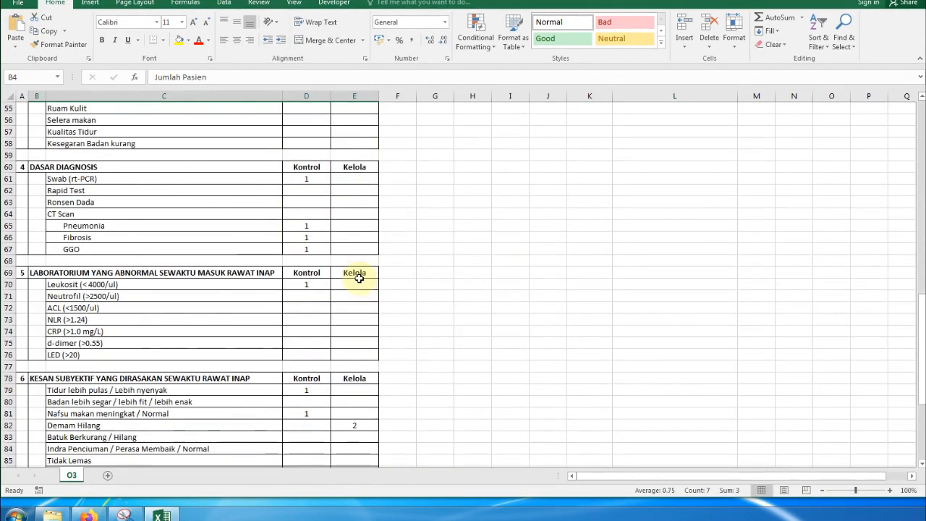
scroll(358, 278, down, 4)
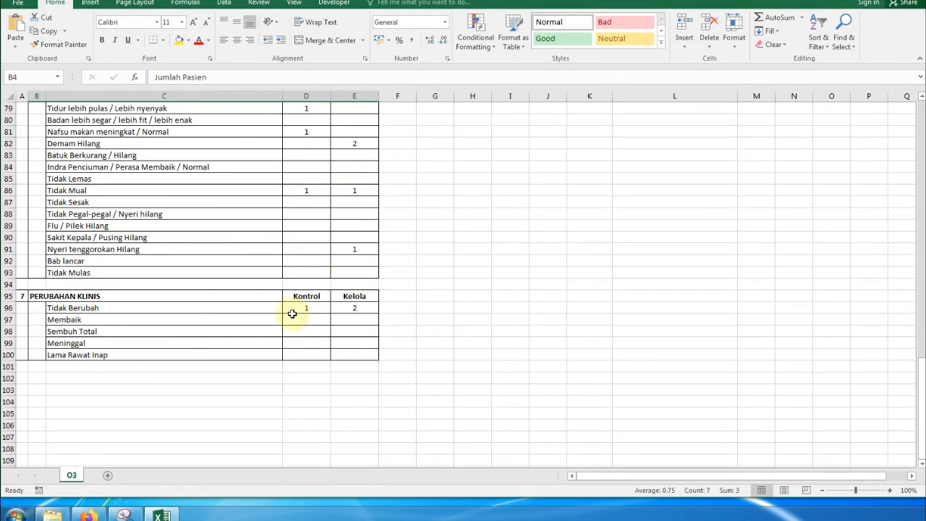
scroll(478, 282, up, 20)
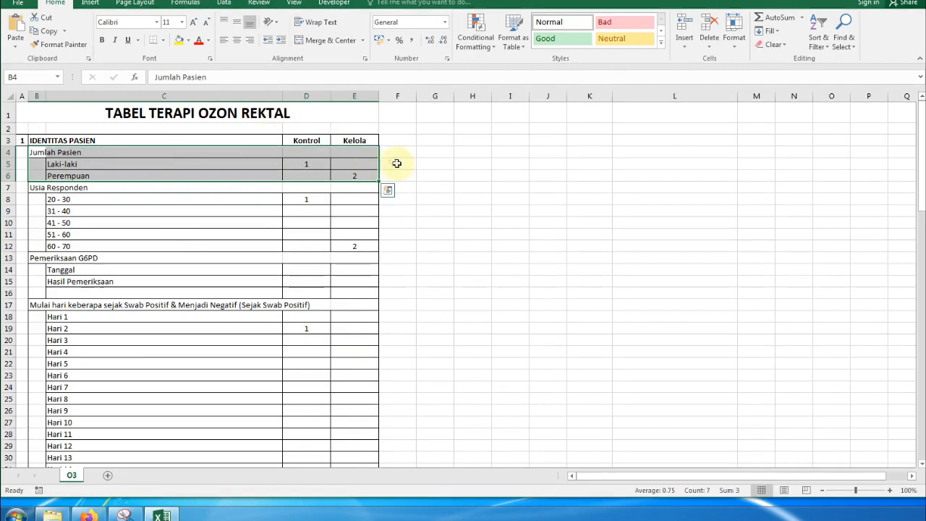
click(434, 221)
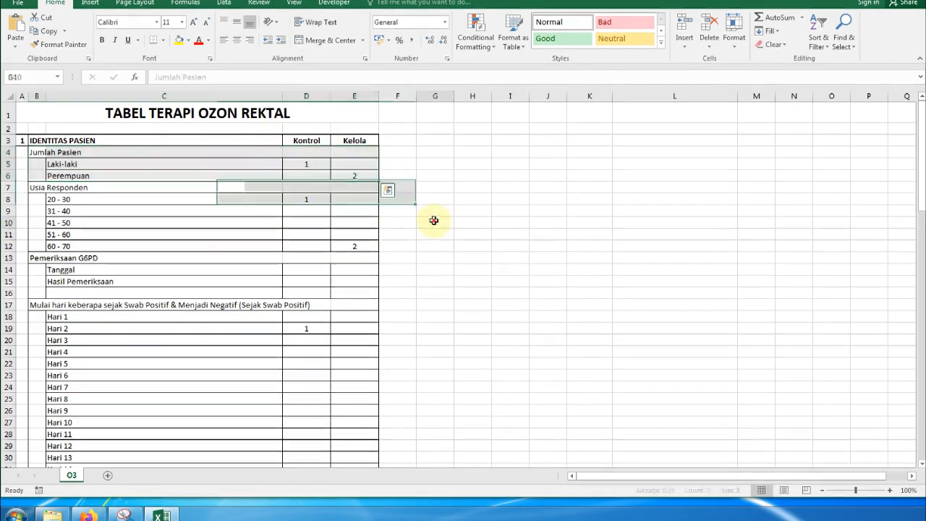
- Enter 1 in D5, then add notes CHECK UP HARI INI in G5 and 2X TEST LAB in G6
click(309, 167)
text(1)
click(360, 181)
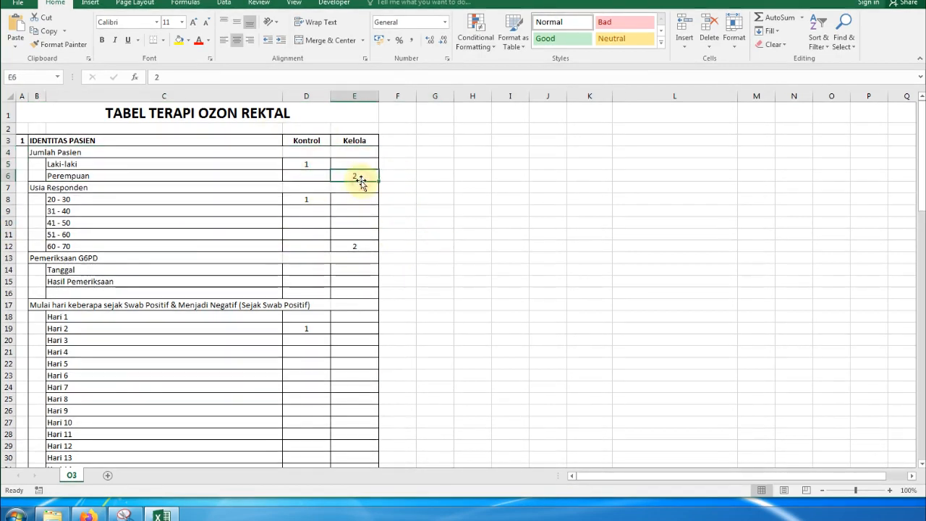
click(434, 161)
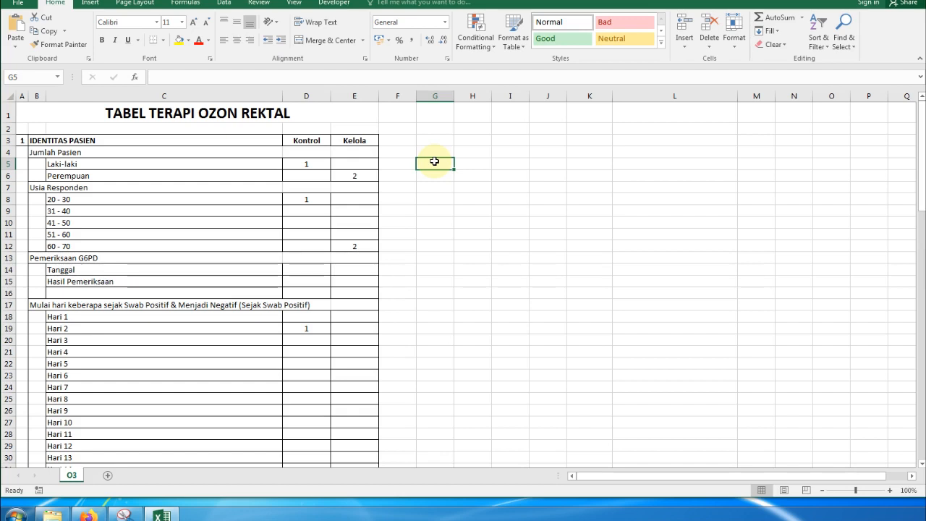
text(CHECK UP HARI INI)
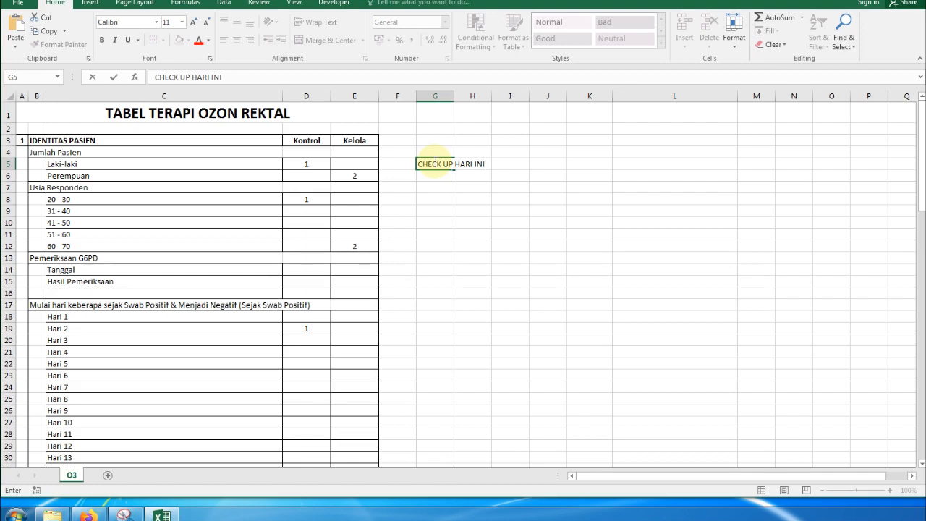
key(Return)
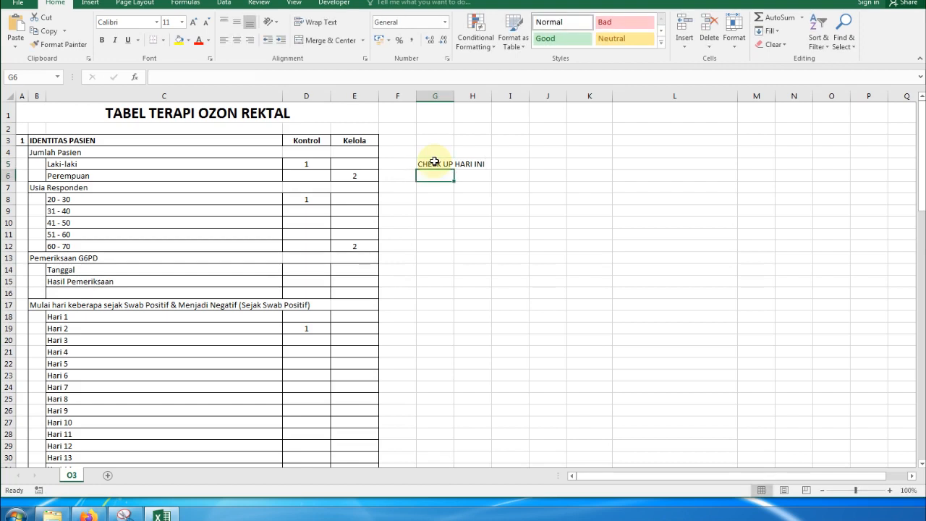
text(2X TEST LAB)
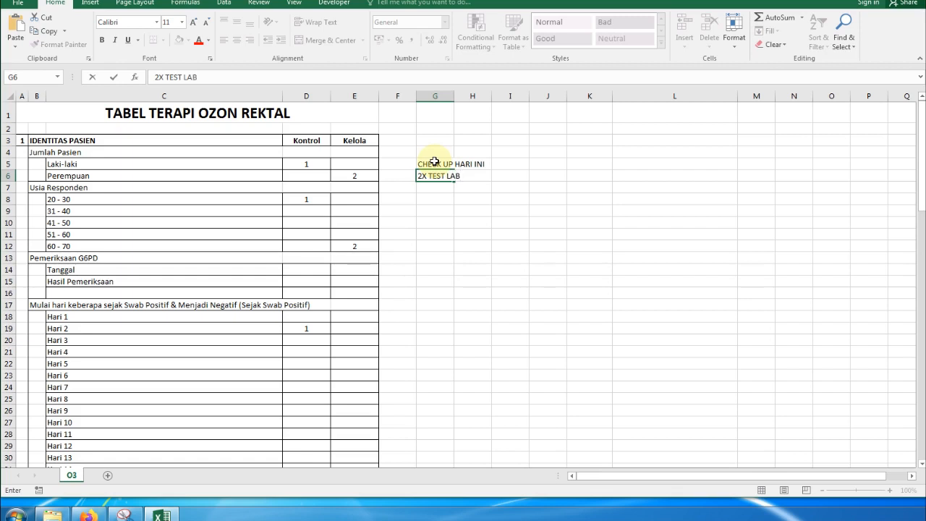
key(Return)
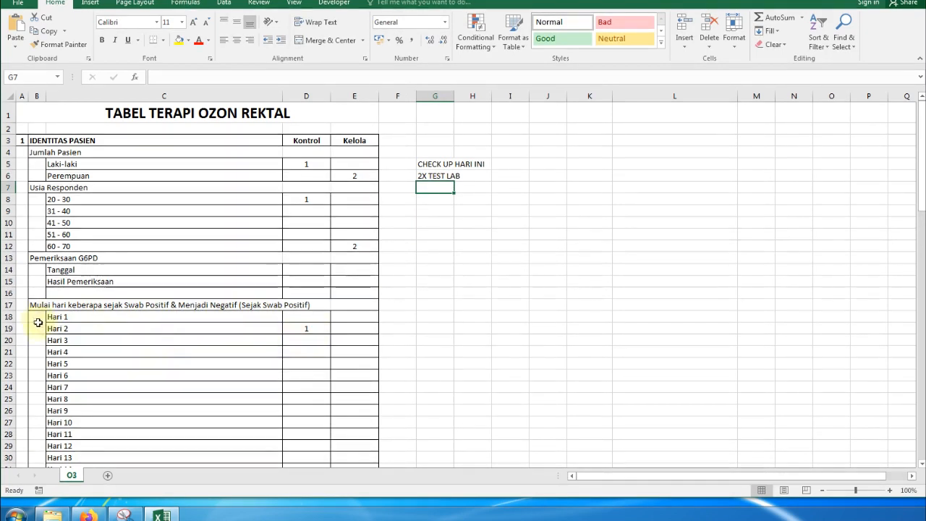
click(310, 327)
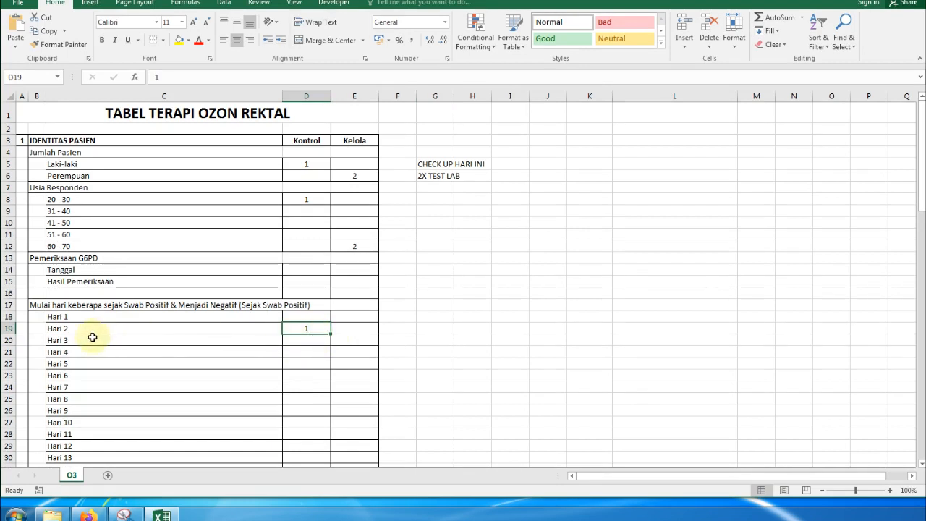
key(Delete)
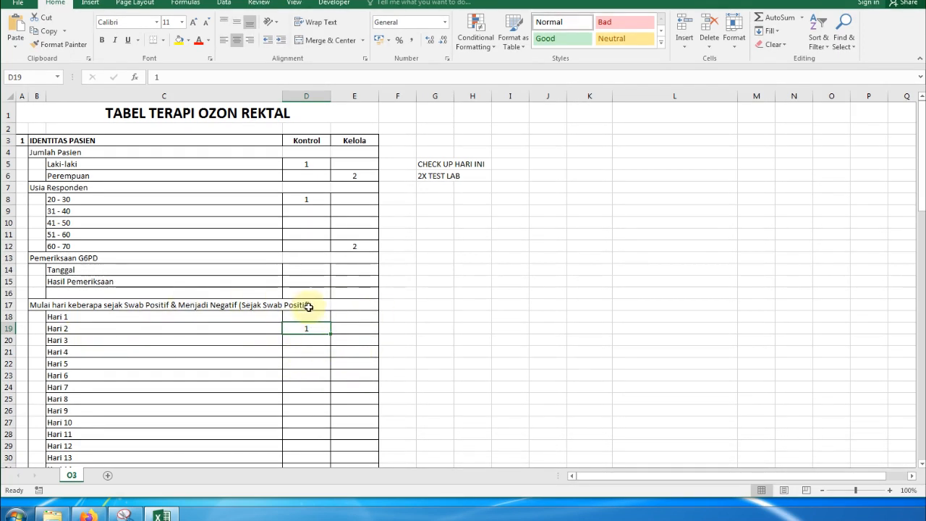
click(266, 308)
scroll(358, 306, down, 4)
scroll(358, 307, down, 3)
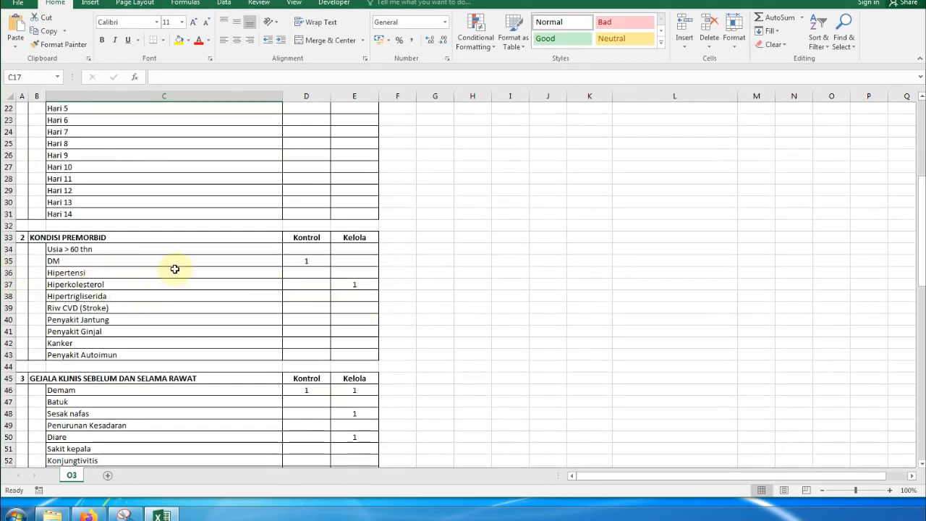
click(34, 238)
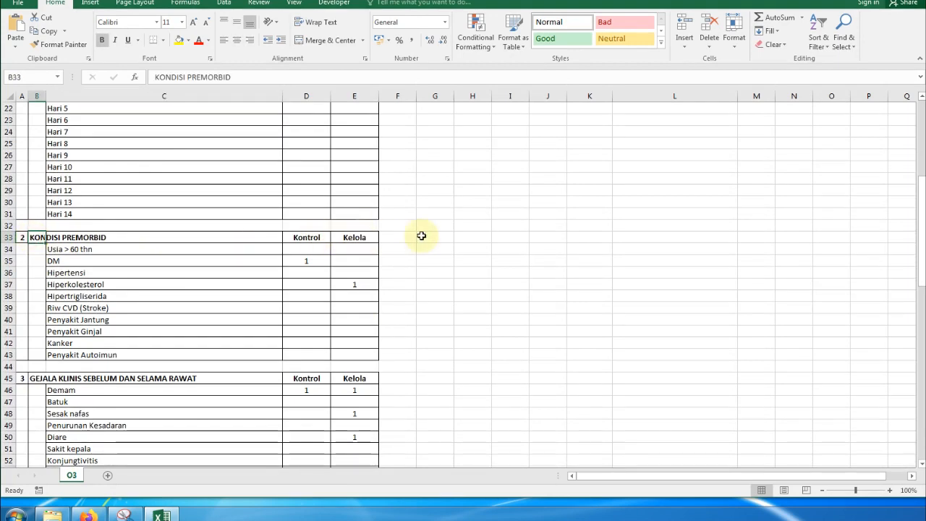
click(88, 250)
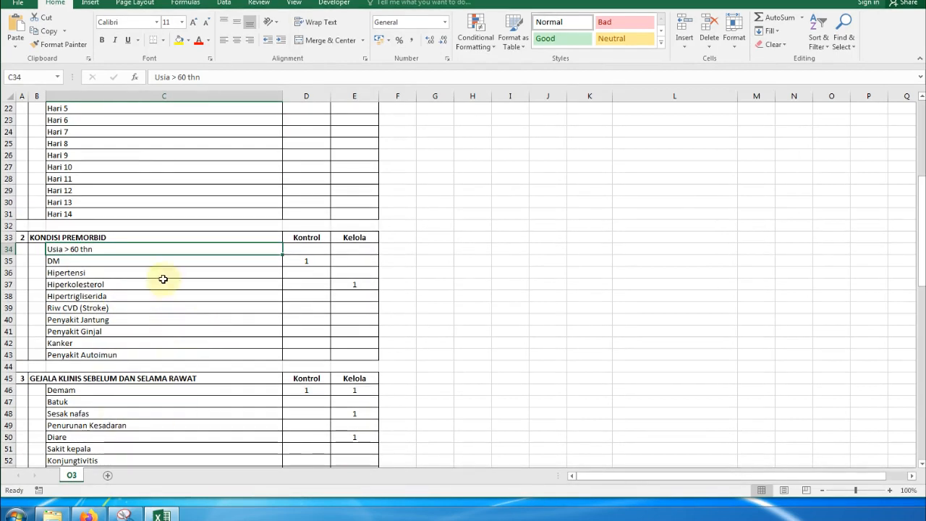
click(189, 264)
click(306, 264)
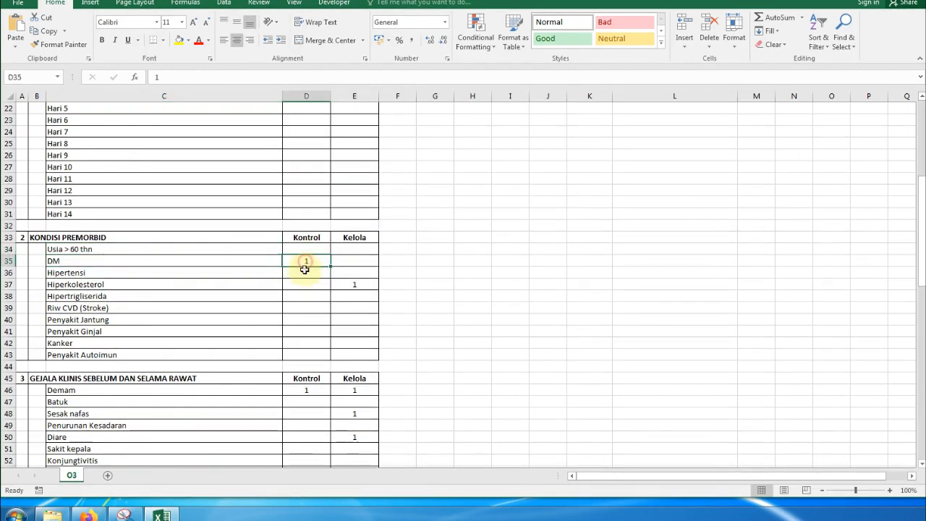
click(305, 273)
click(316, 285)
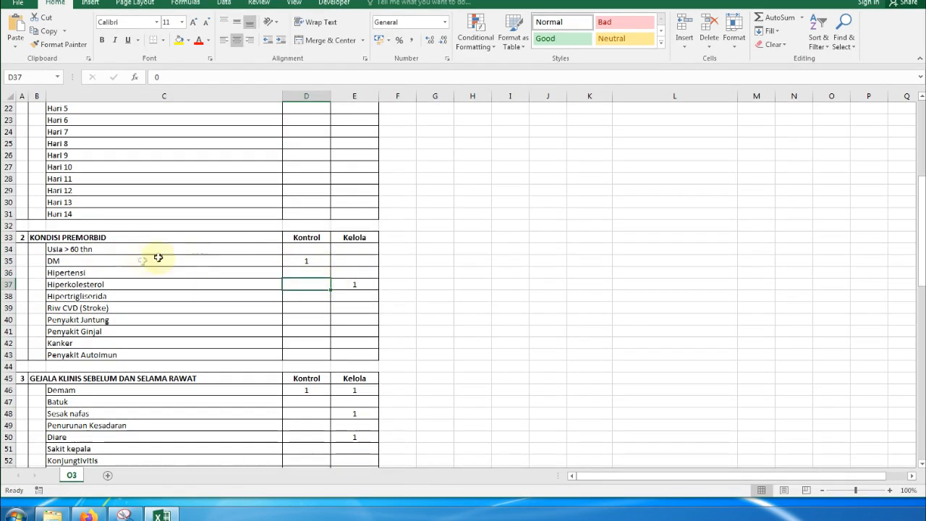
click(311, 261)
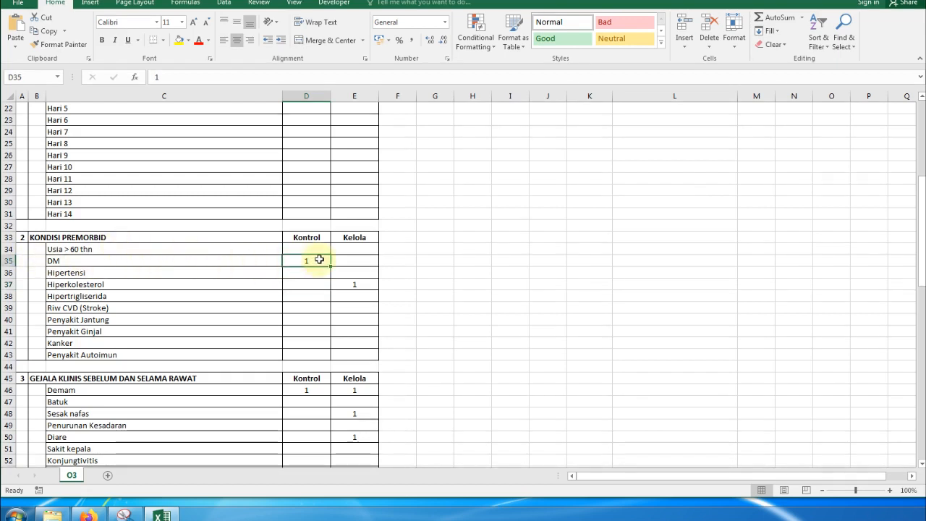
click(113, 282)
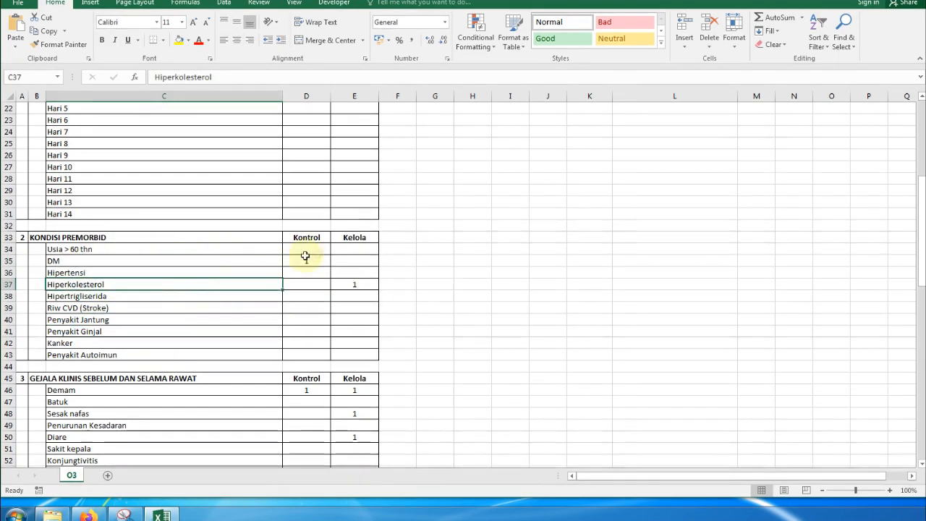
drag(316, 250, 353, 280)
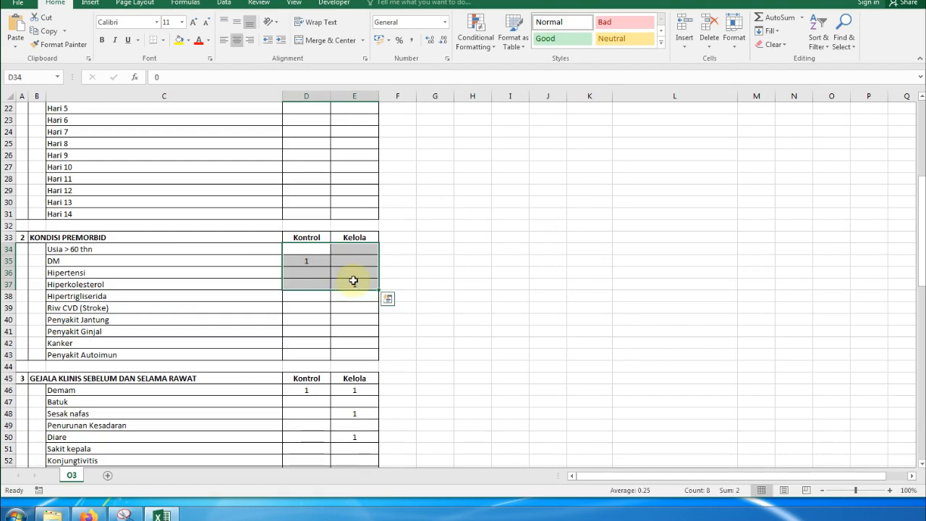
scroll(353, 280, up, 7)
drag(305, 165, 359, 175)
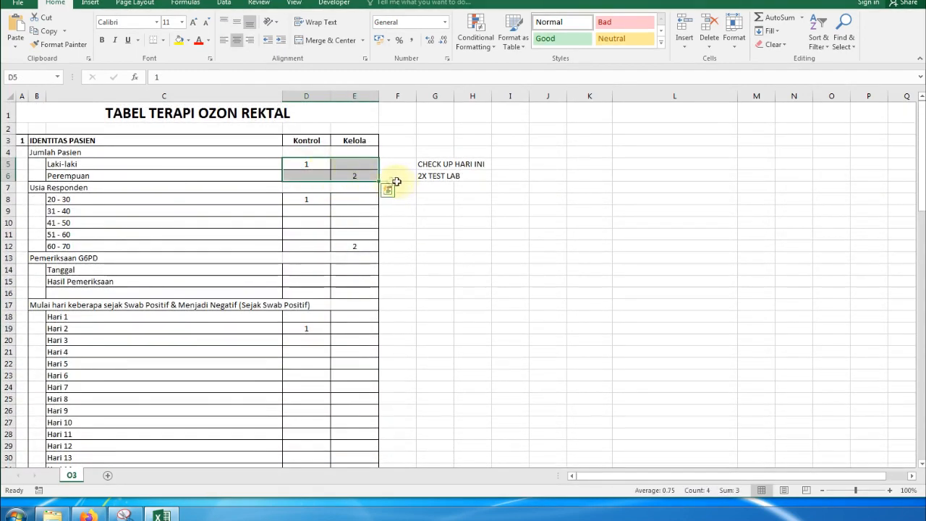
scroll(369, 199, down, 7)
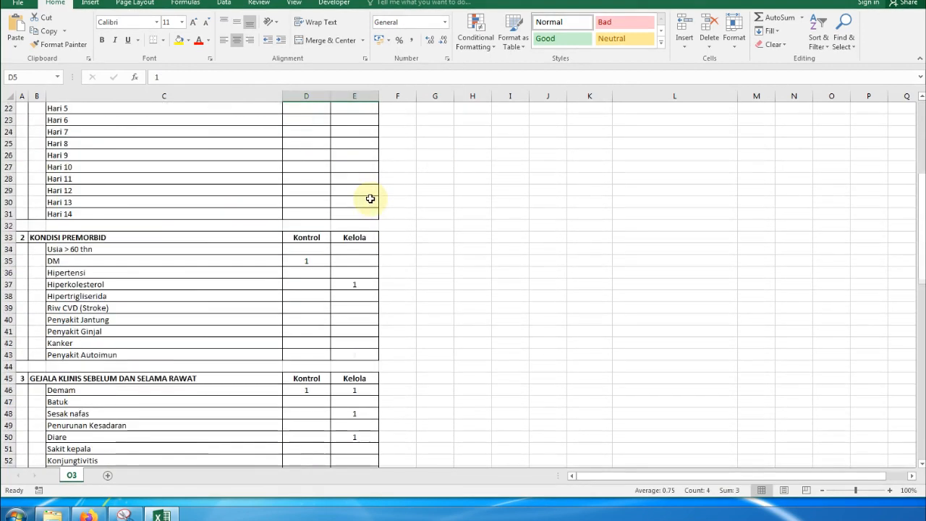
scroll(370, 199, down, 3)
drag(301, 158, 337, 168)
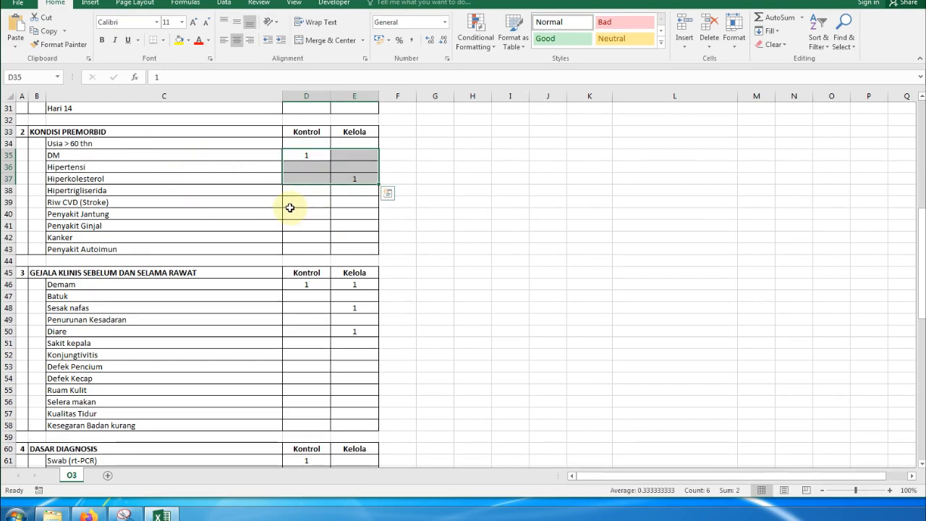
click(318, 178)
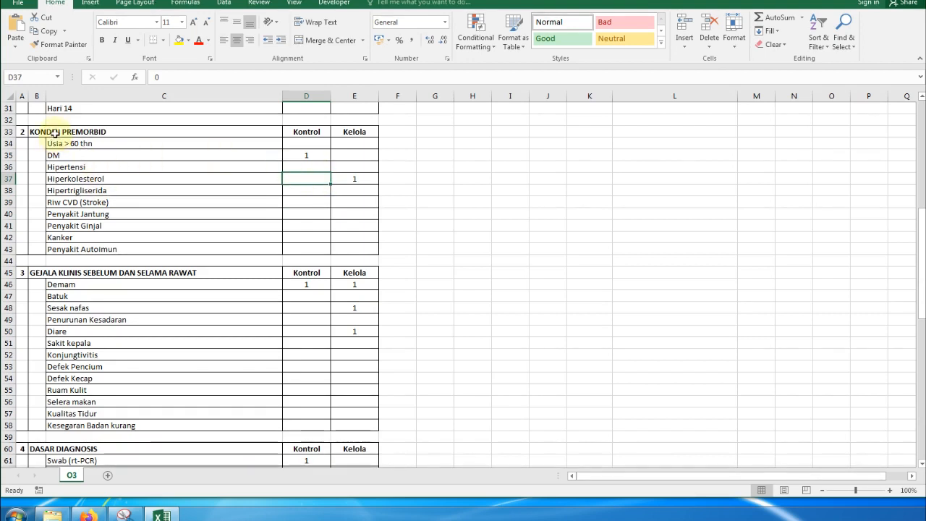
click(50, 273)
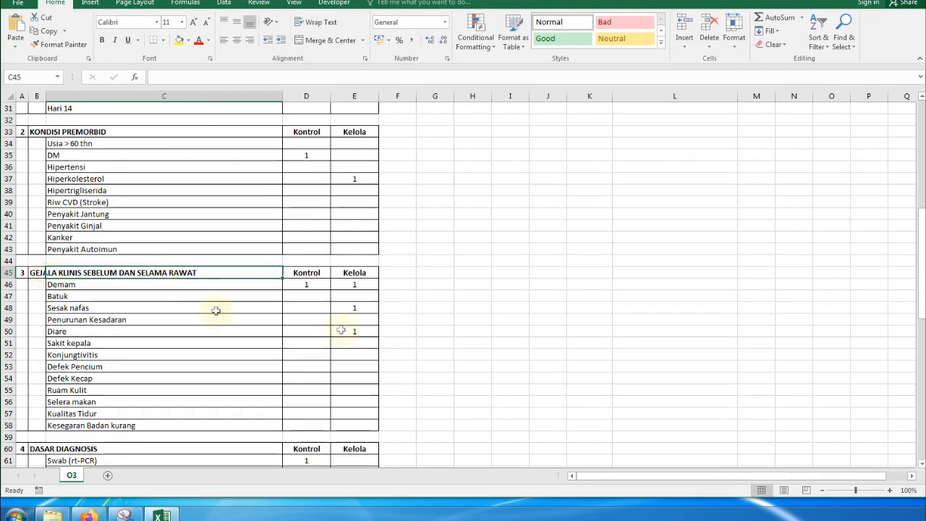
drag(95, 285, 103, 433)
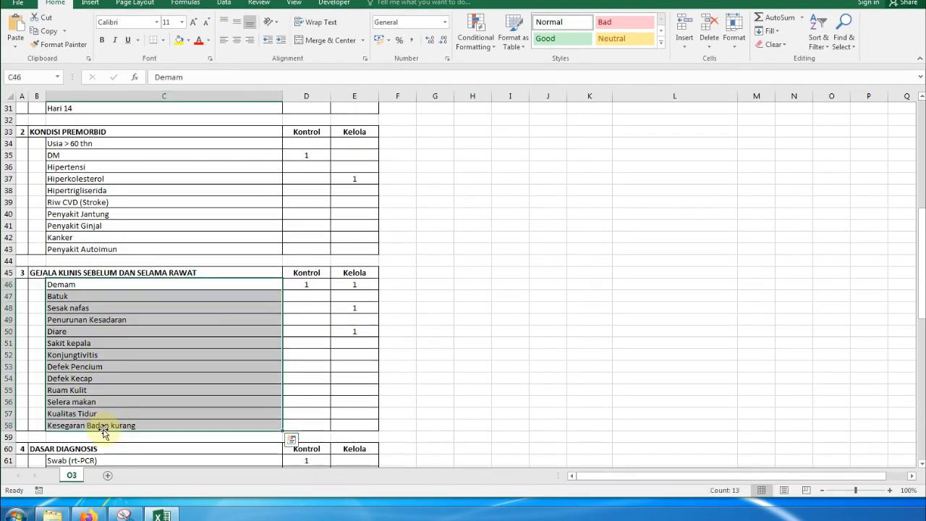
click(406, 297)
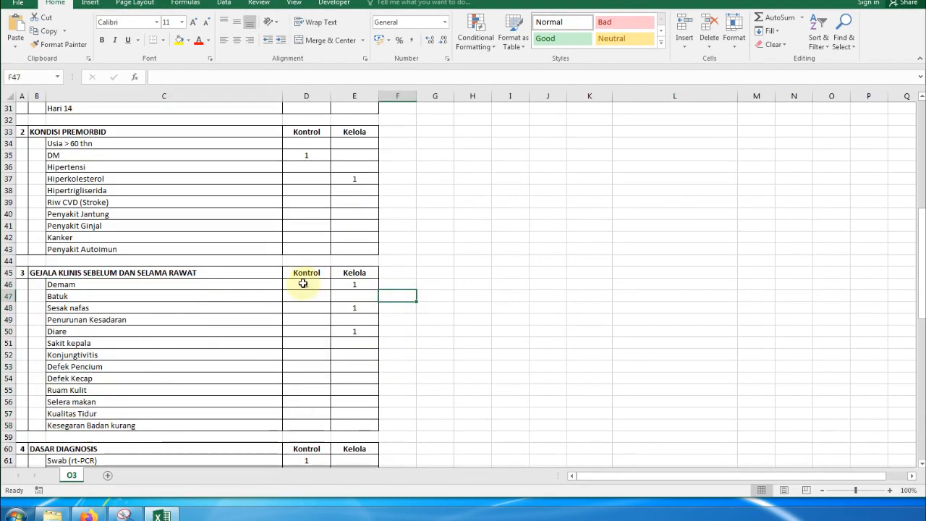
scroll(372, 283, down, 1)
drag(306, 249, 306, 390)
drag(354, 250, 363, 393)
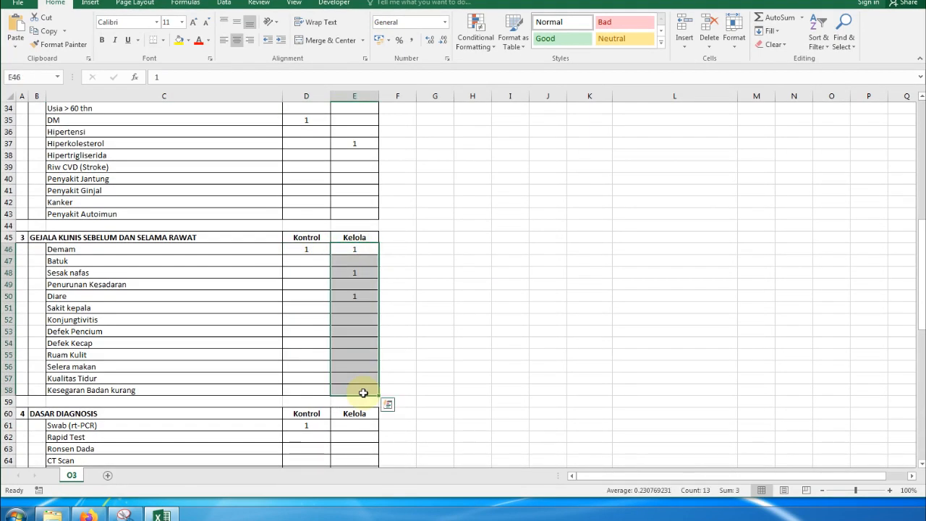
click(356, 238)
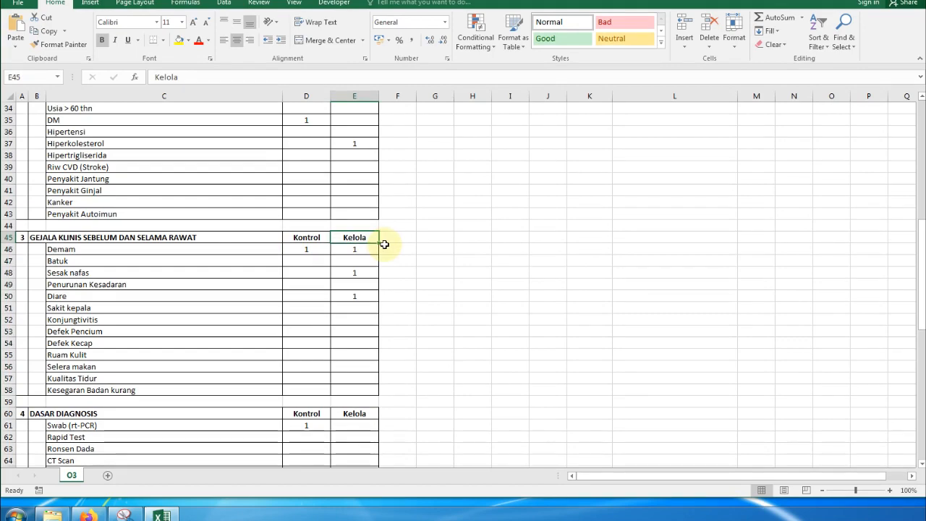
scroll(456, 287, down, 3)
scroll(458, 288, down, 2)
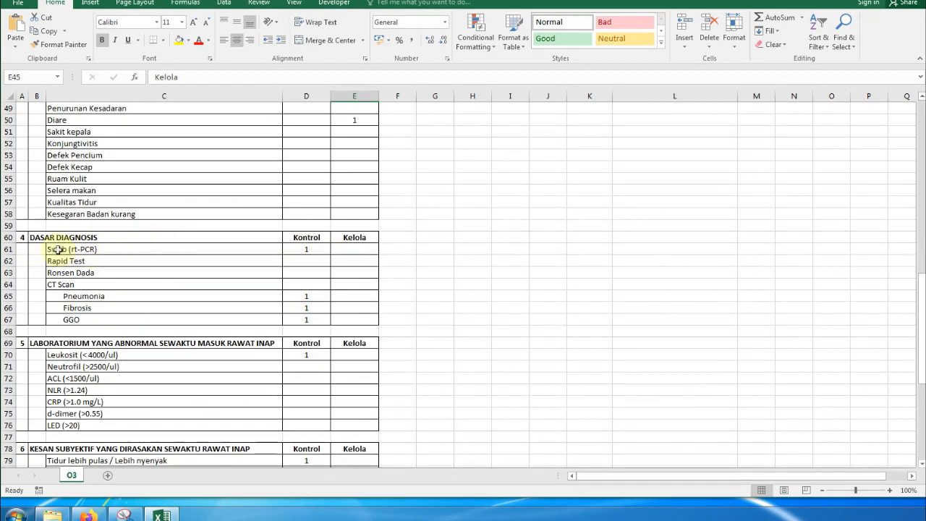
click(305, 249)
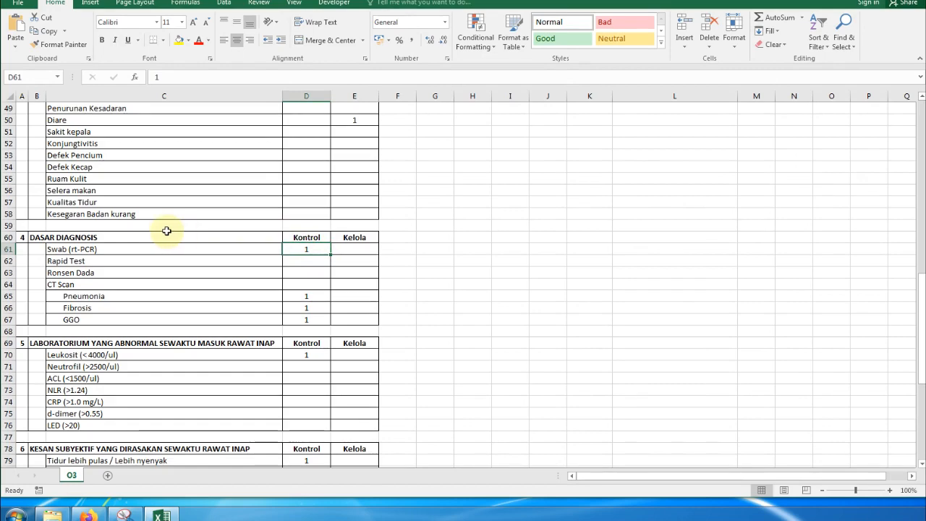
- Type the note '2X TES + <4000' into G70 beside the Leukosit row
scroll(300, 252, down, 3)
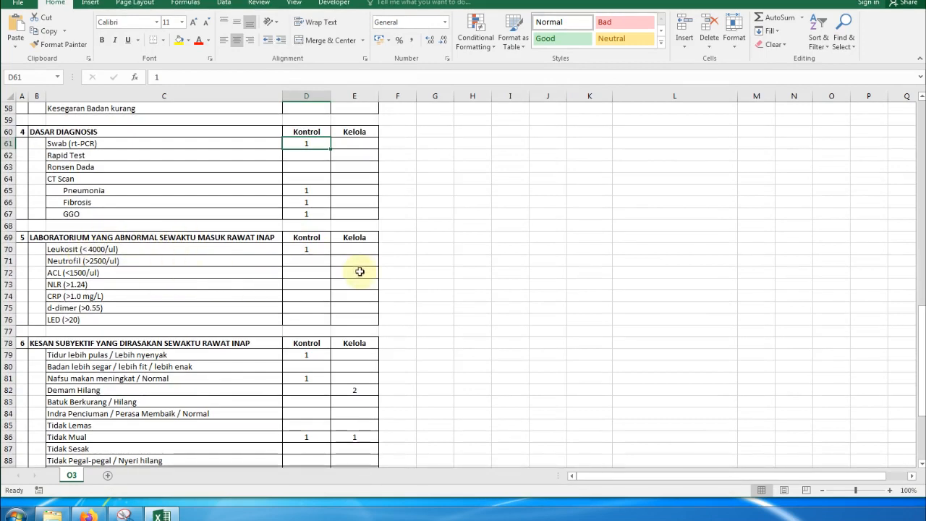
click(307, 249)
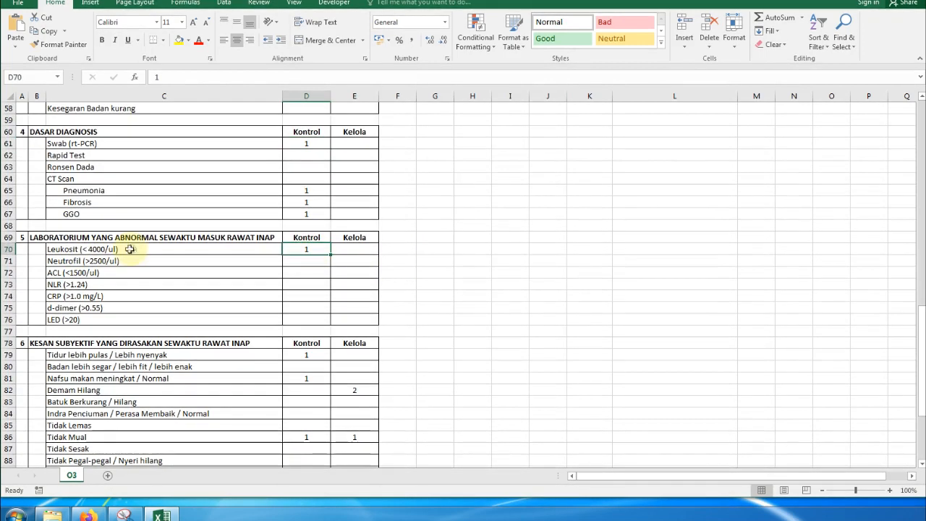
click(421, 247)
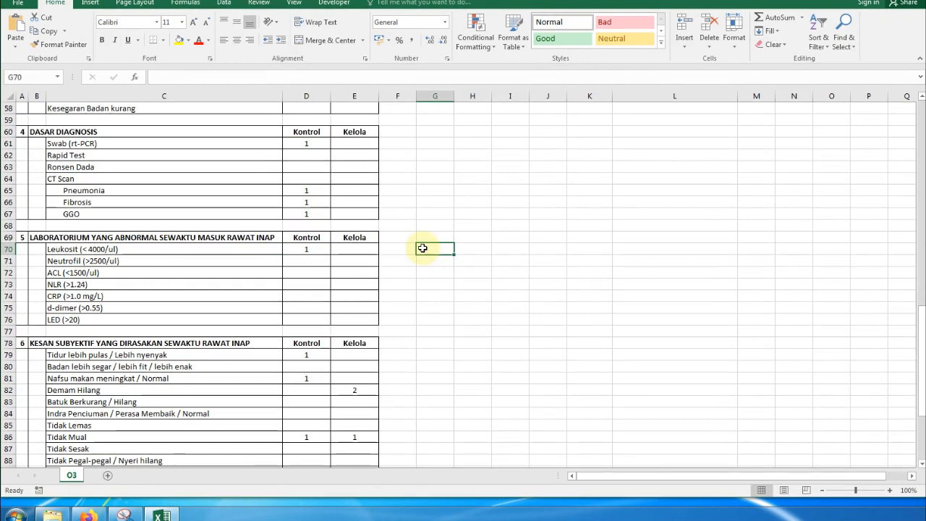
text(2X TES +)
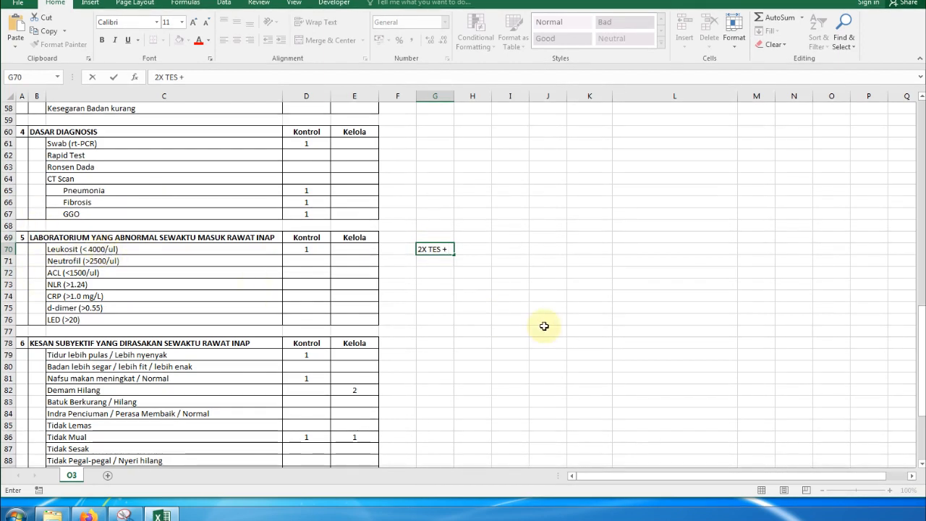
text(4000)
key(Return)
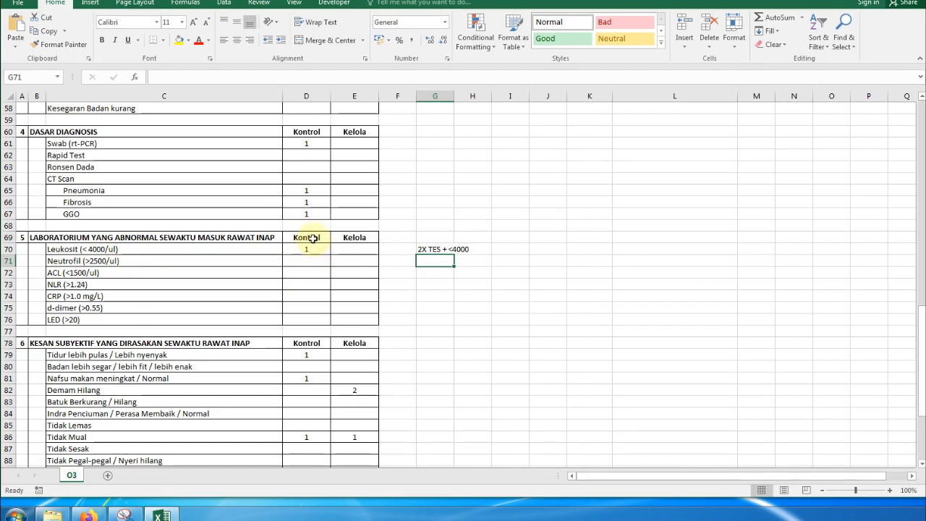
- Review the lab Kontrol and Kelola counts and the ACL, CRP and d-dimer rows, typing '.' beside them
drag(312, 237, 323, 319)
drag(353, 238, 353, 317)
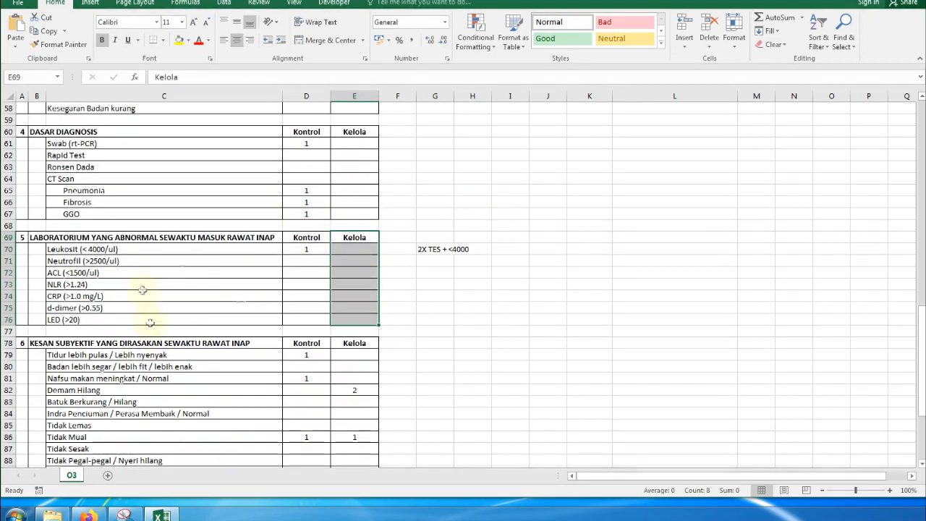
click(162, 272)
click(79, 296)
click(258, 307)
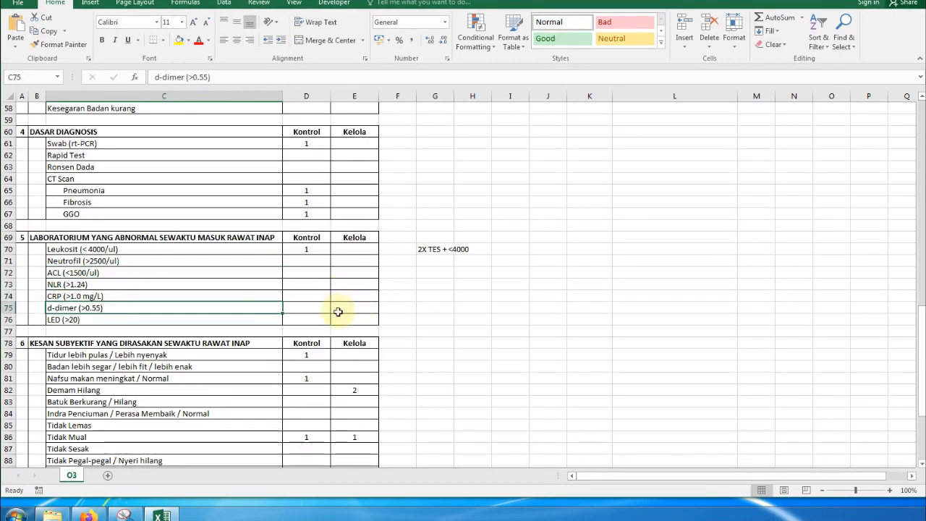
drag(321, 263, 354, 320)
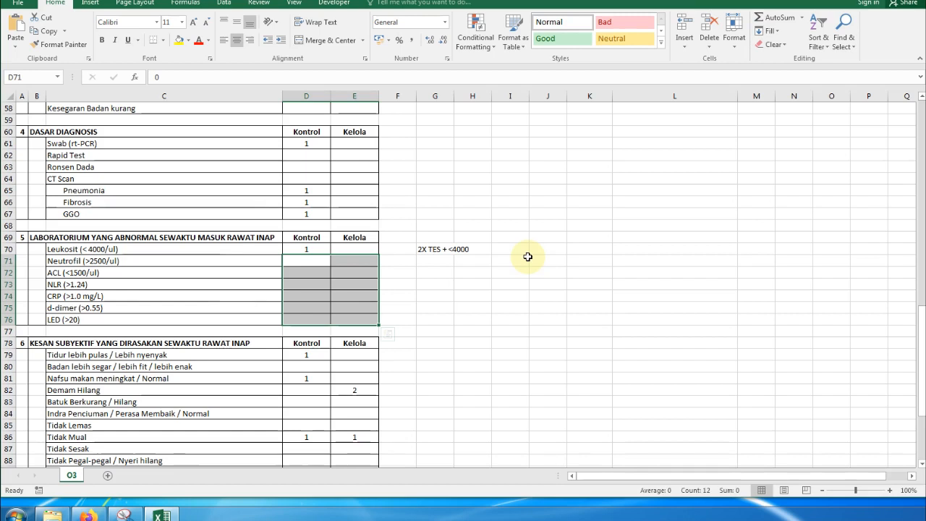
click(525, 259)
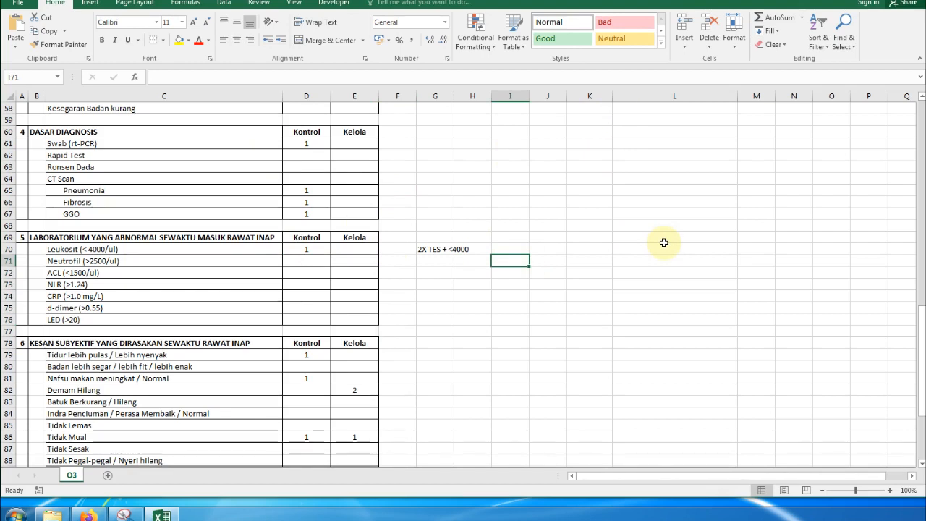
text(.o3)
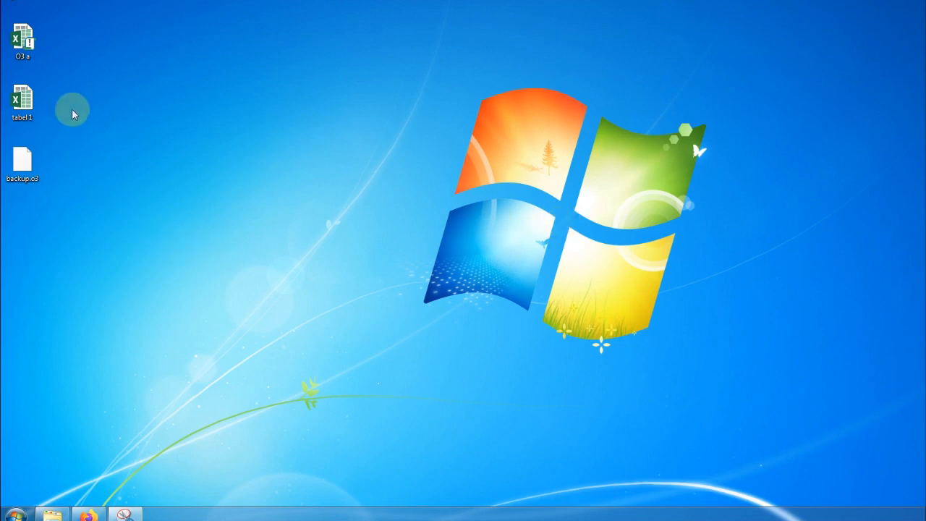
- Open the O3 a workbook from the desktop
double_click(24, 47)
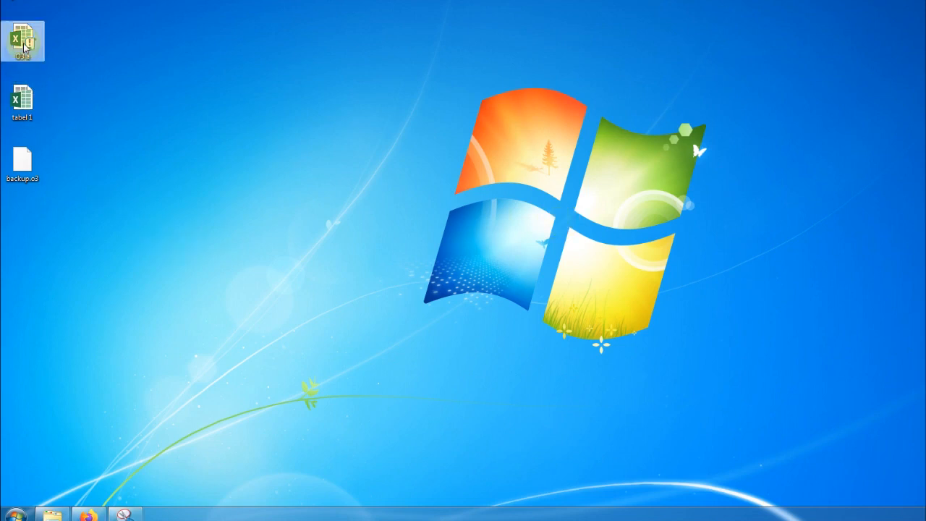